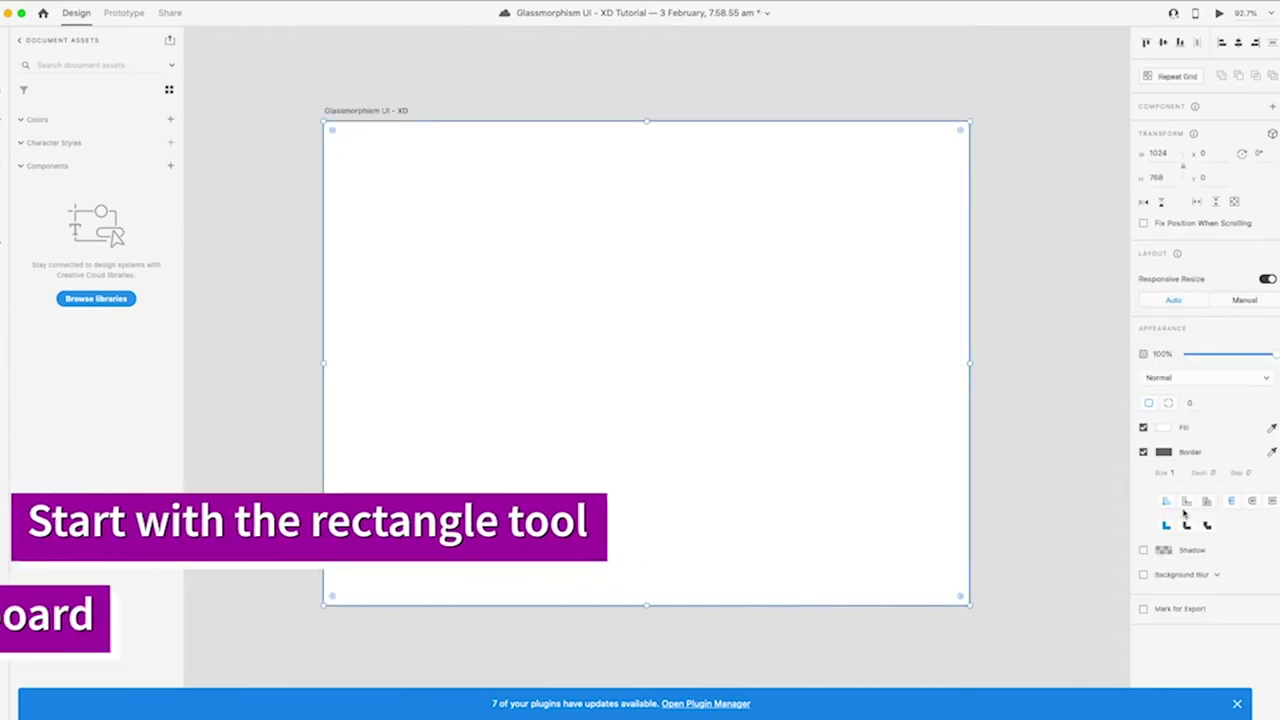
Remove the artboard border and fill it with a left-to-right grey-to-white linear gradient
left_click(1144, 452)
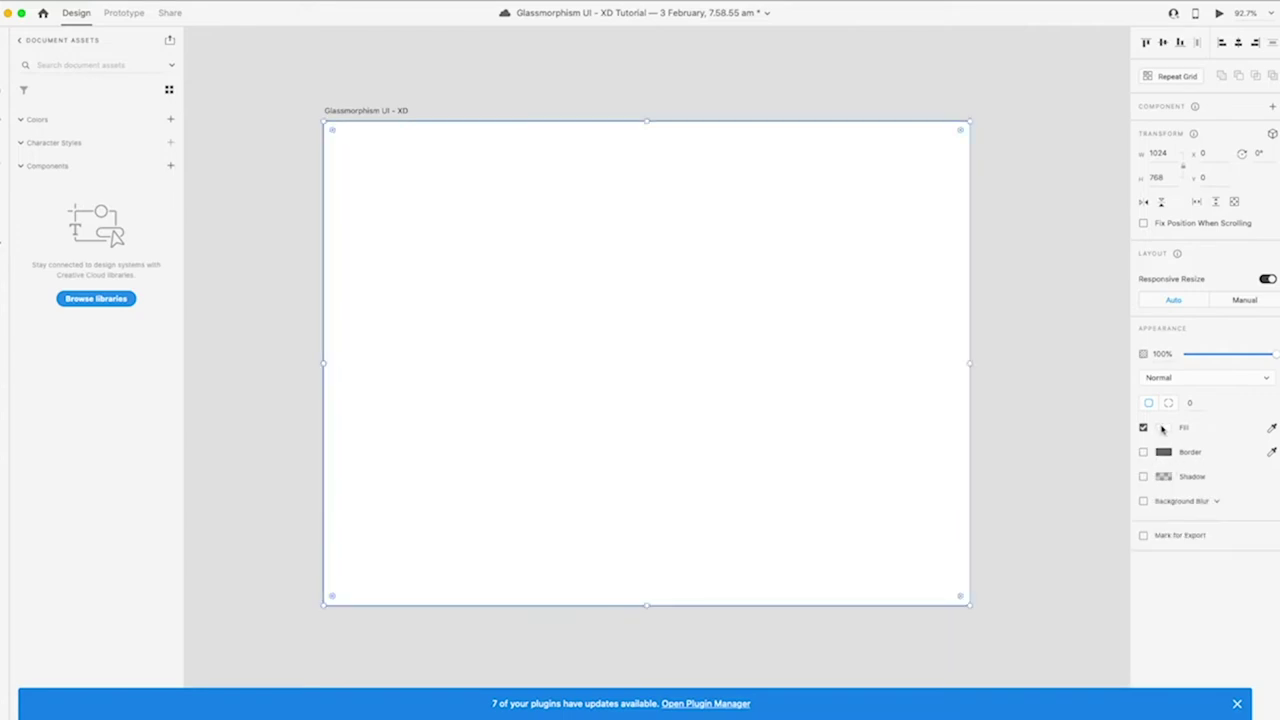
left_click(1163, 427)
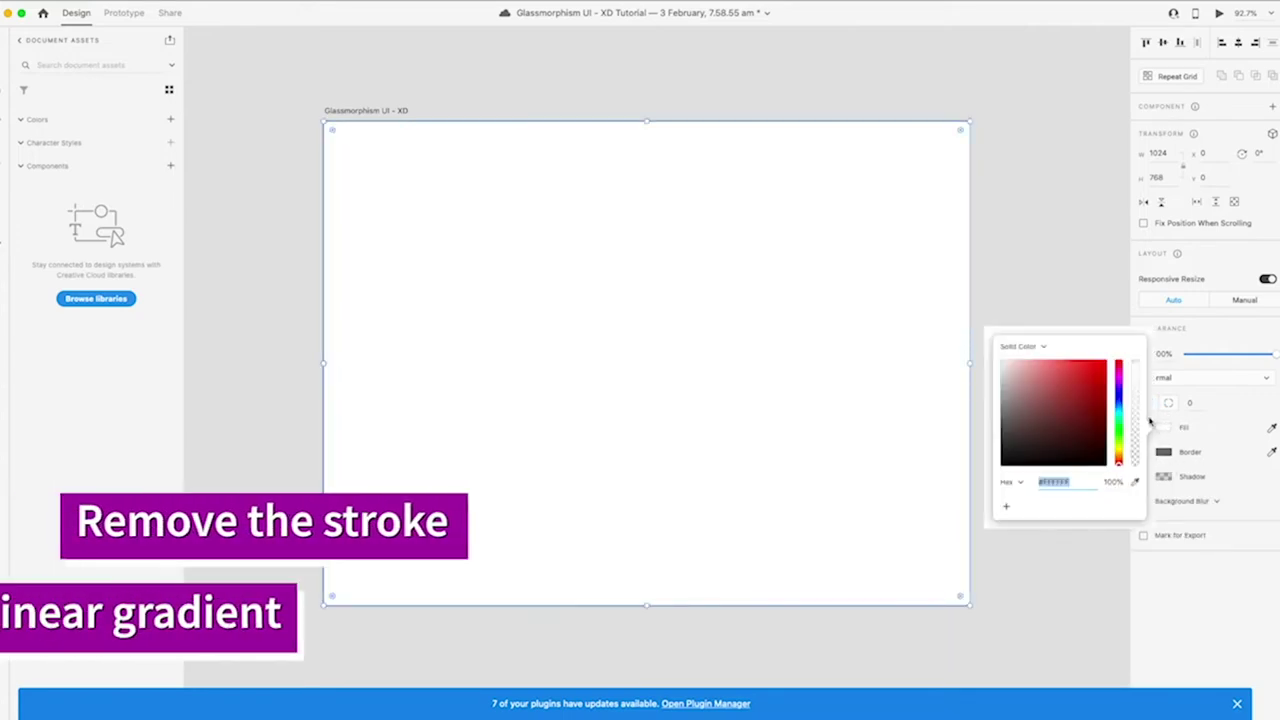
left_click(1031, 348)
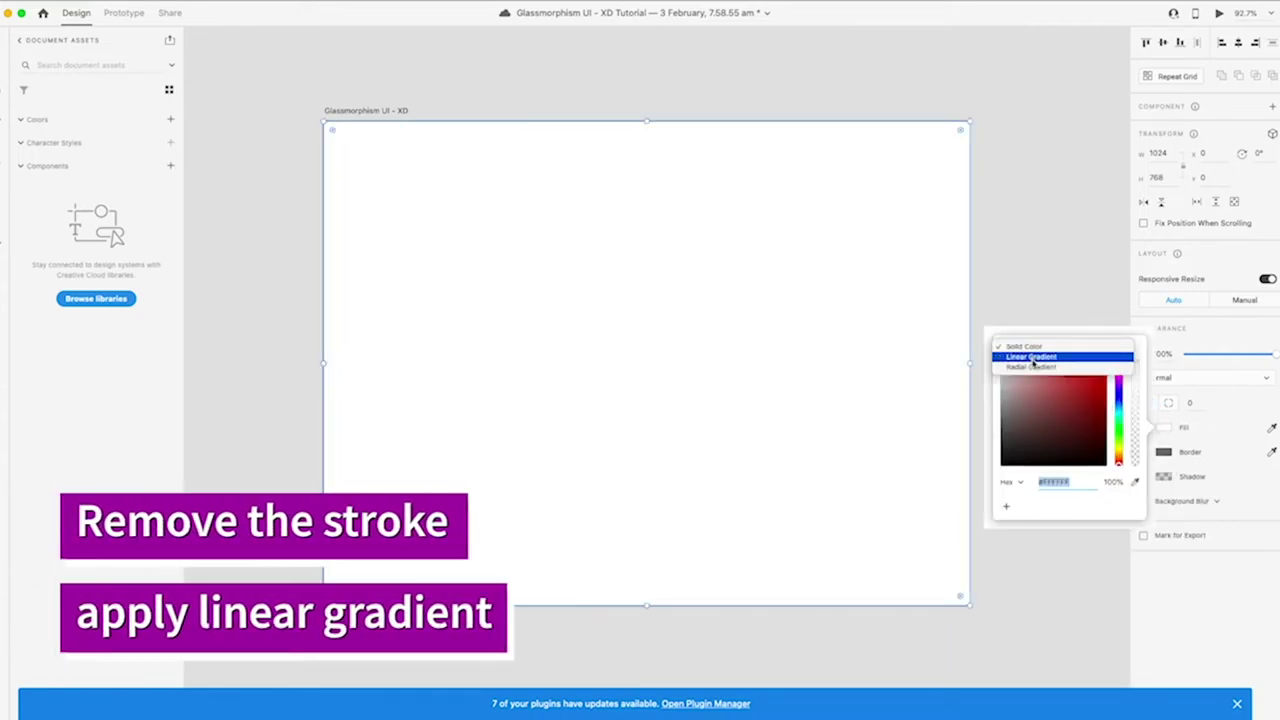
left_click(1032, 357)
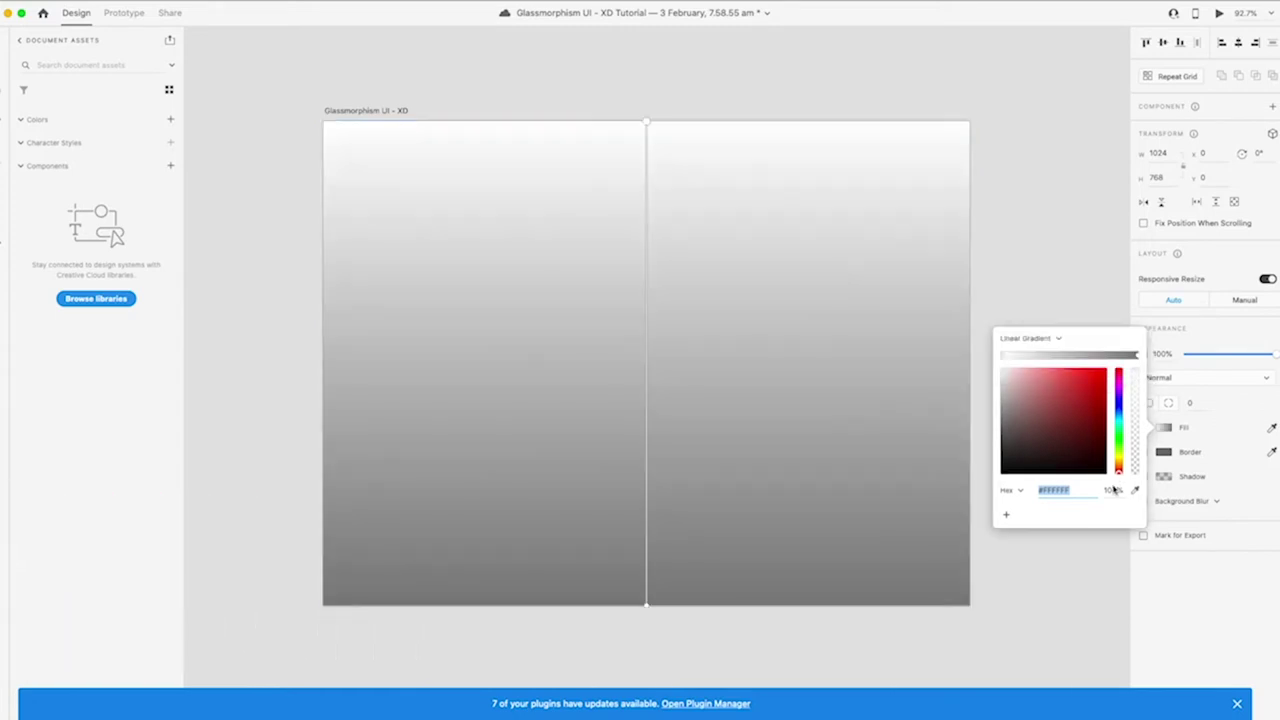
mouse_move(646, 121)
left_mouse_down()
mouse_move(709, 180)
mouse_move(968, 338)
left_mouse_up()
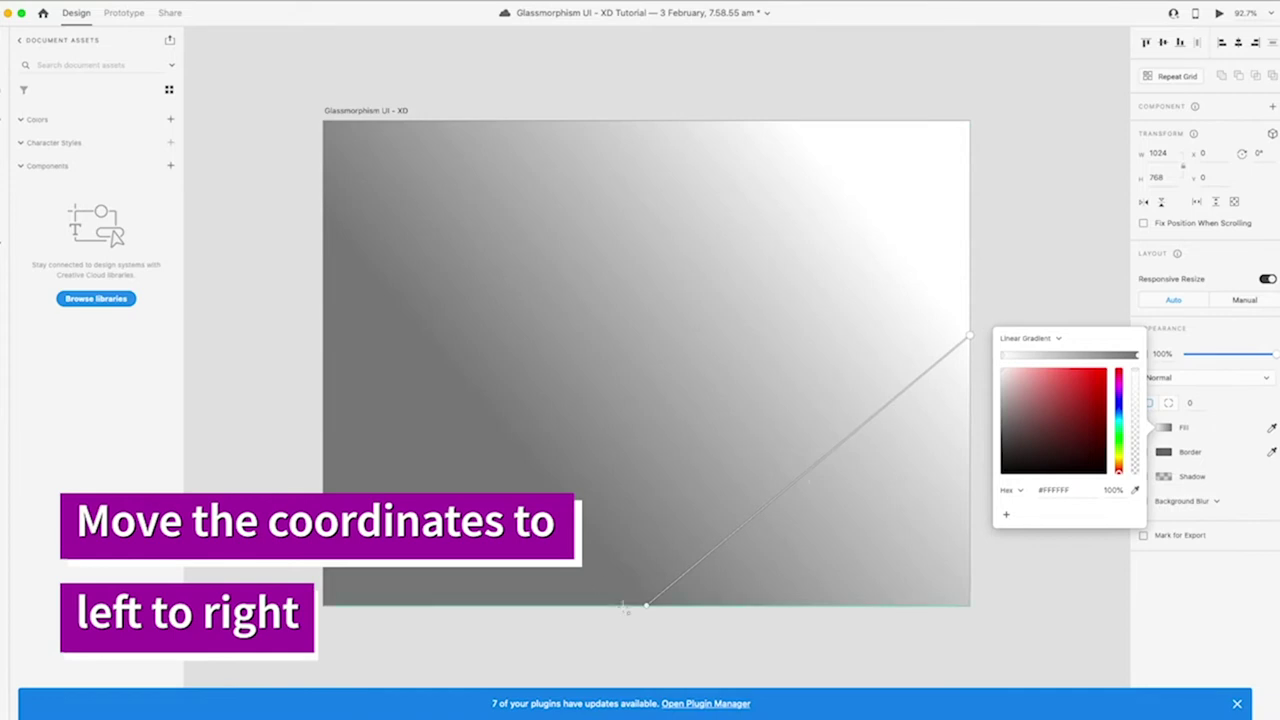
mouse_move(647, 609)
left_mouse_down()
mouse_move(323, 363)
mouse_move(318, 333)
left_mouse_up()
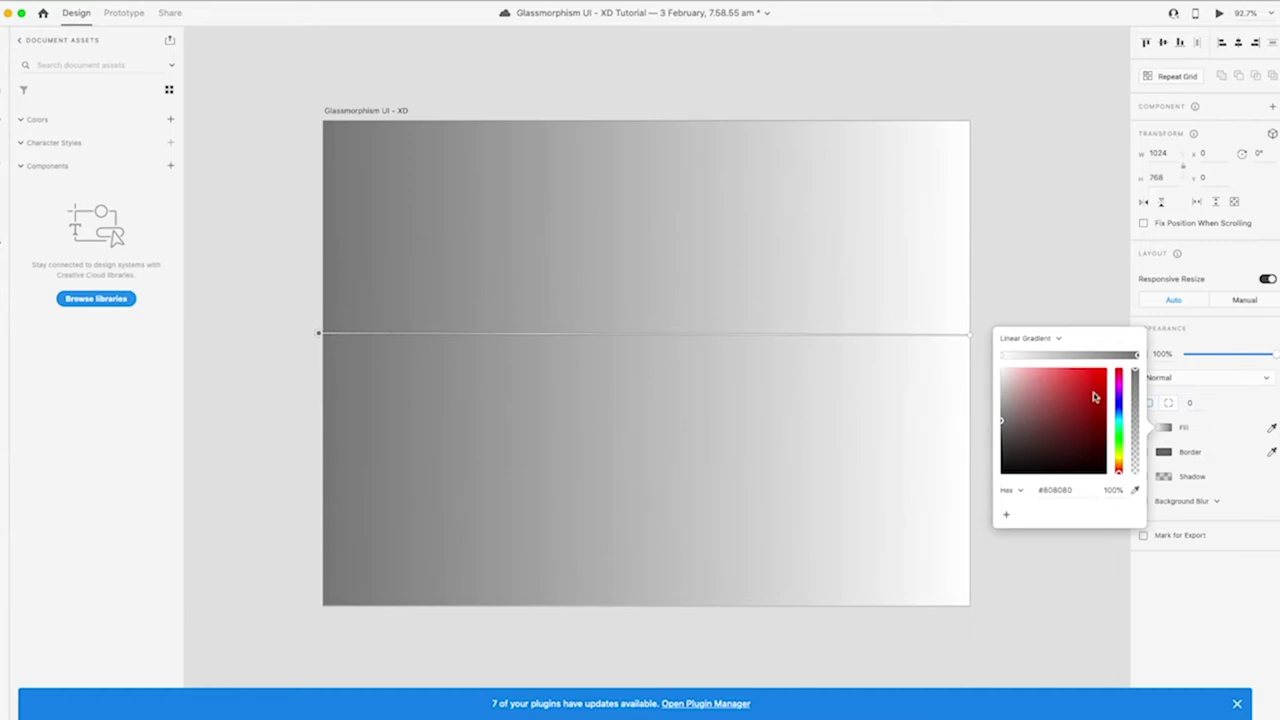
Set the artboard gradient stops to light blue (#93DAFF) left and bright magenta right
mouse_move(1003, 420)
left_mouse_down()
mouse_move(1045, 385)
mouse_move(1045, 368)
left_mouse_up()
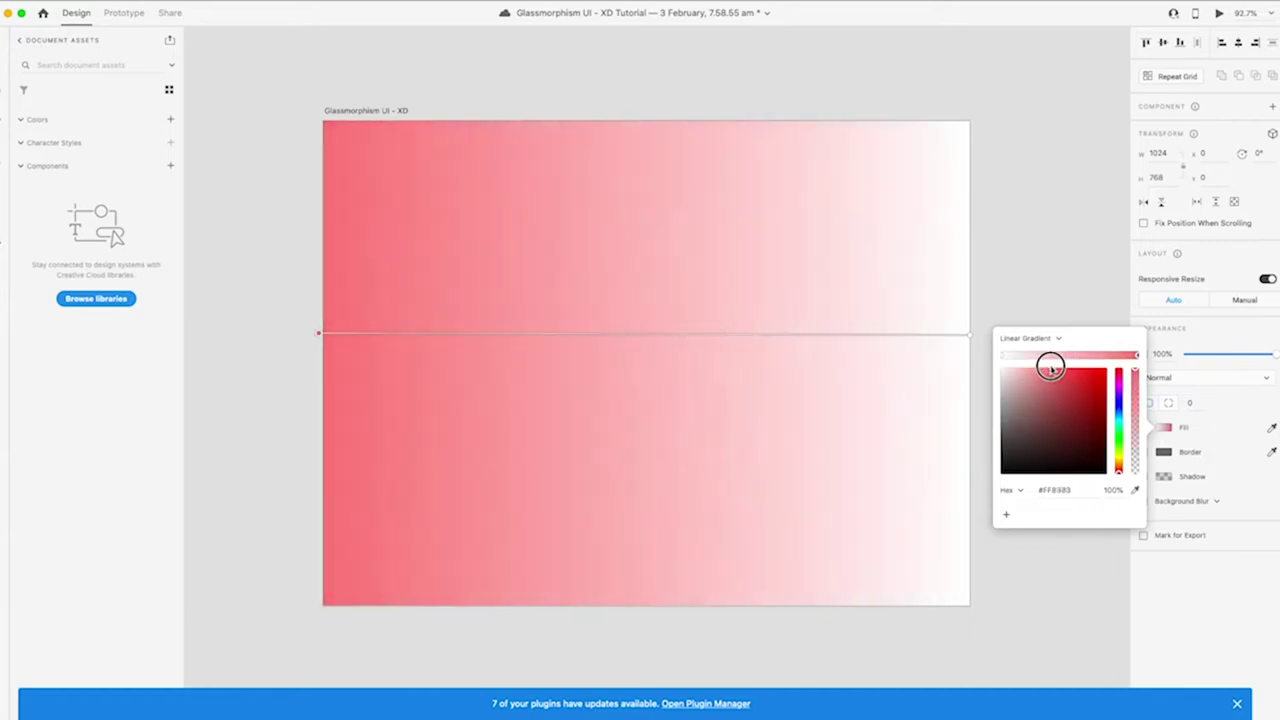
left_click_drag(1118, 470, 1117, 415)
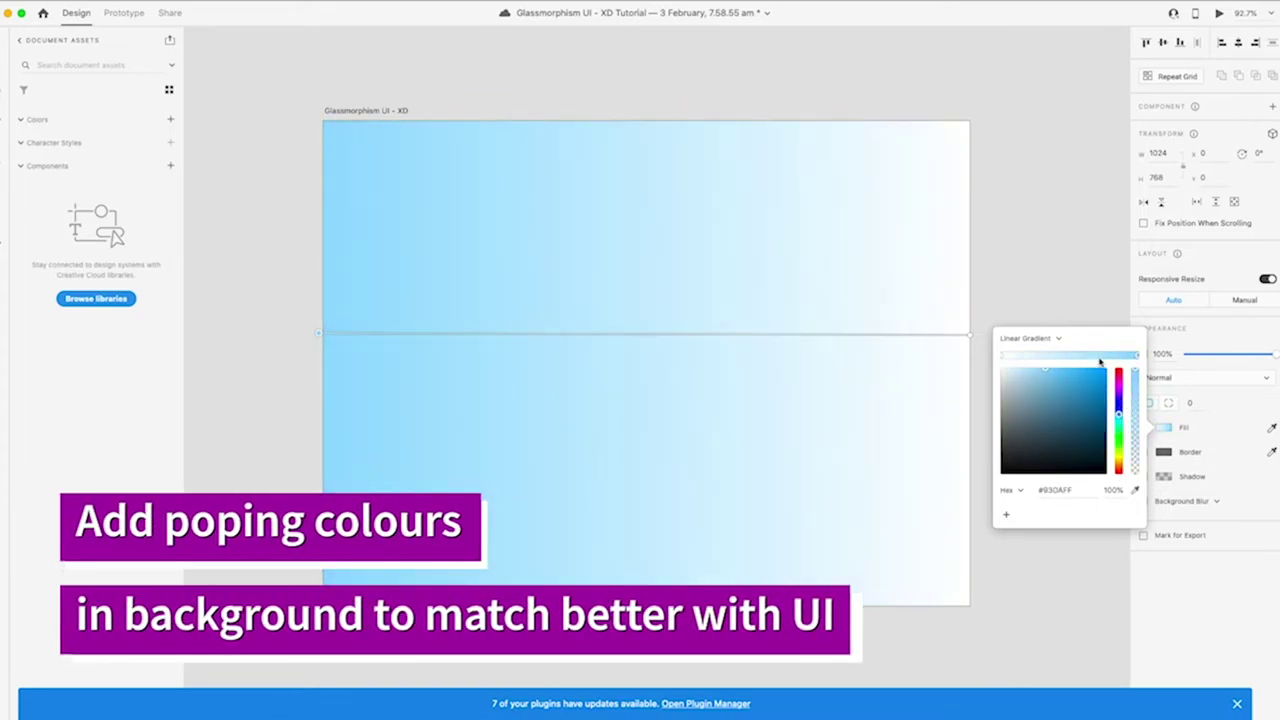
left_click(1005, 358)
left_click_drag(1120, 410, 1117, 382)
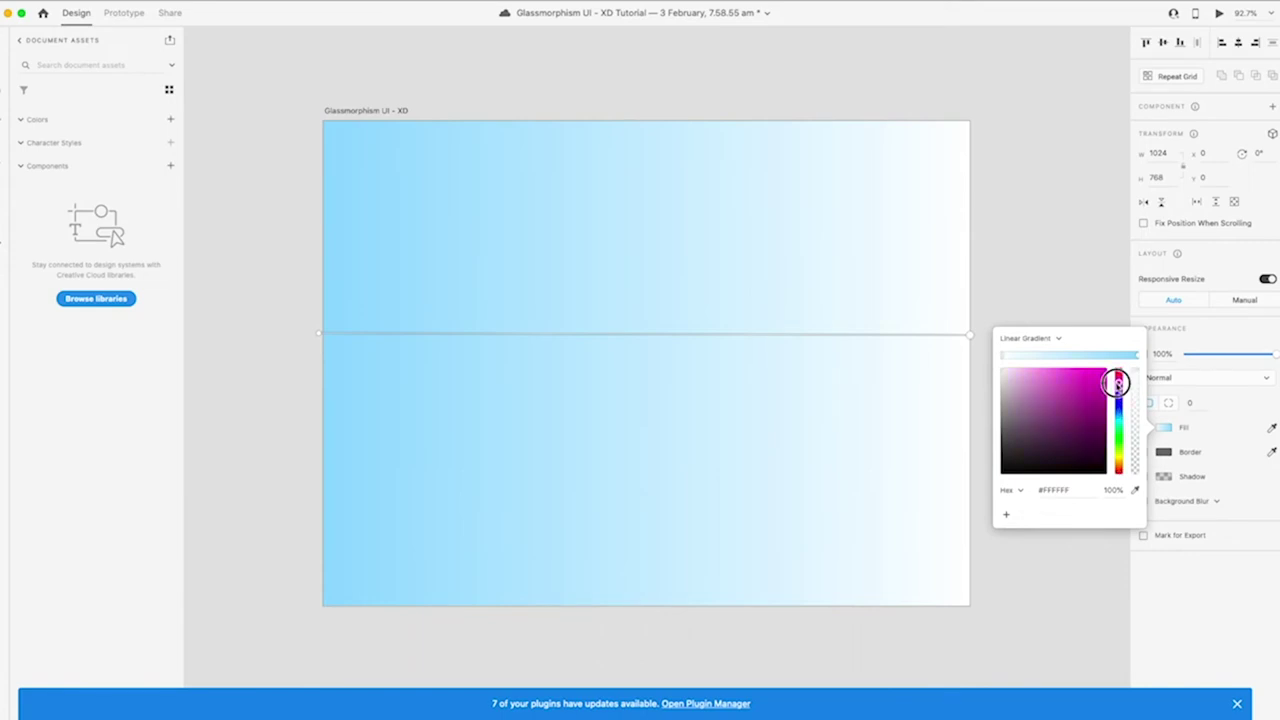
left_click_drag(1030, 368, 1056, 368)
left_click(812, 281)
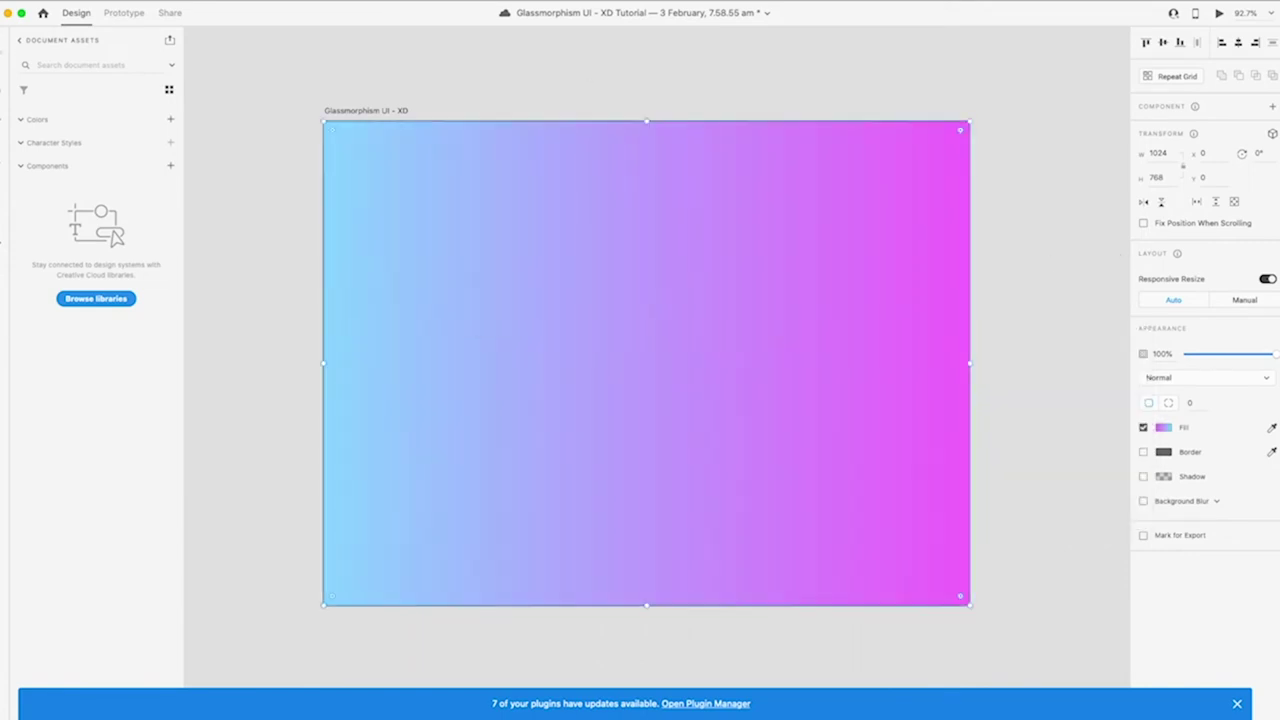
left_click(1050, 430)
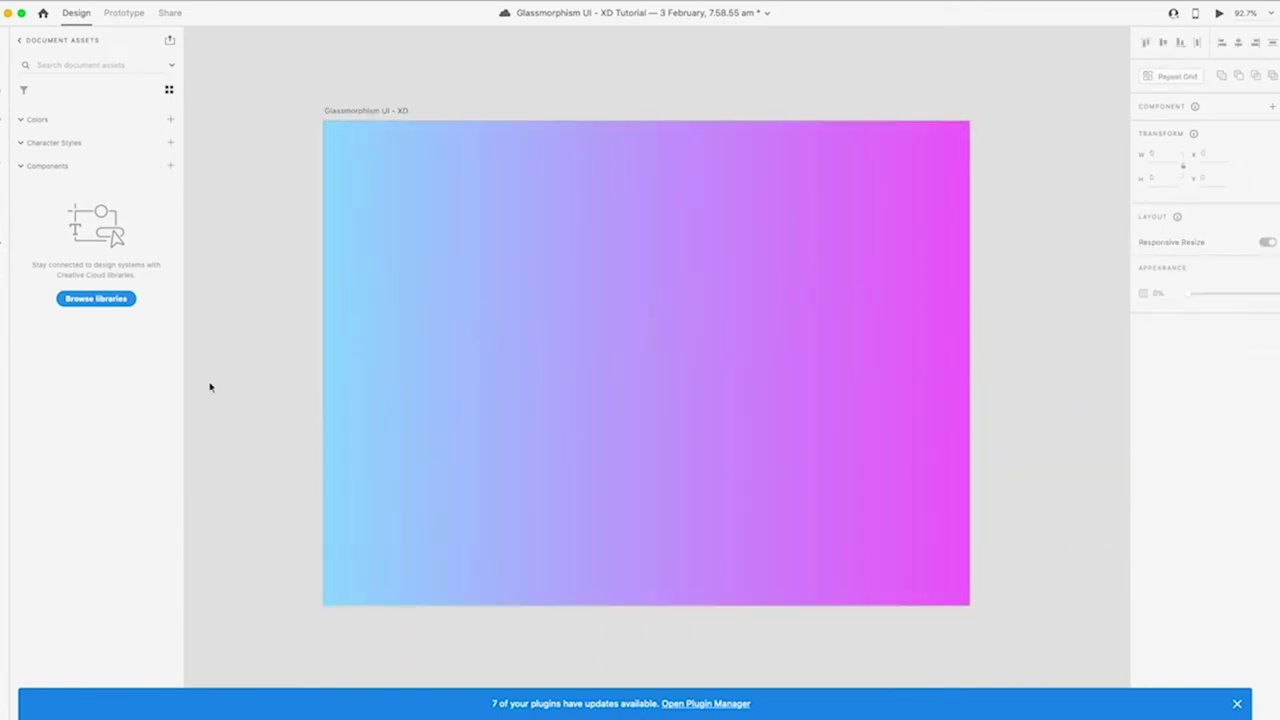
Draw a roughly 406×267 rectangle at the centre of the artboard
key("r")
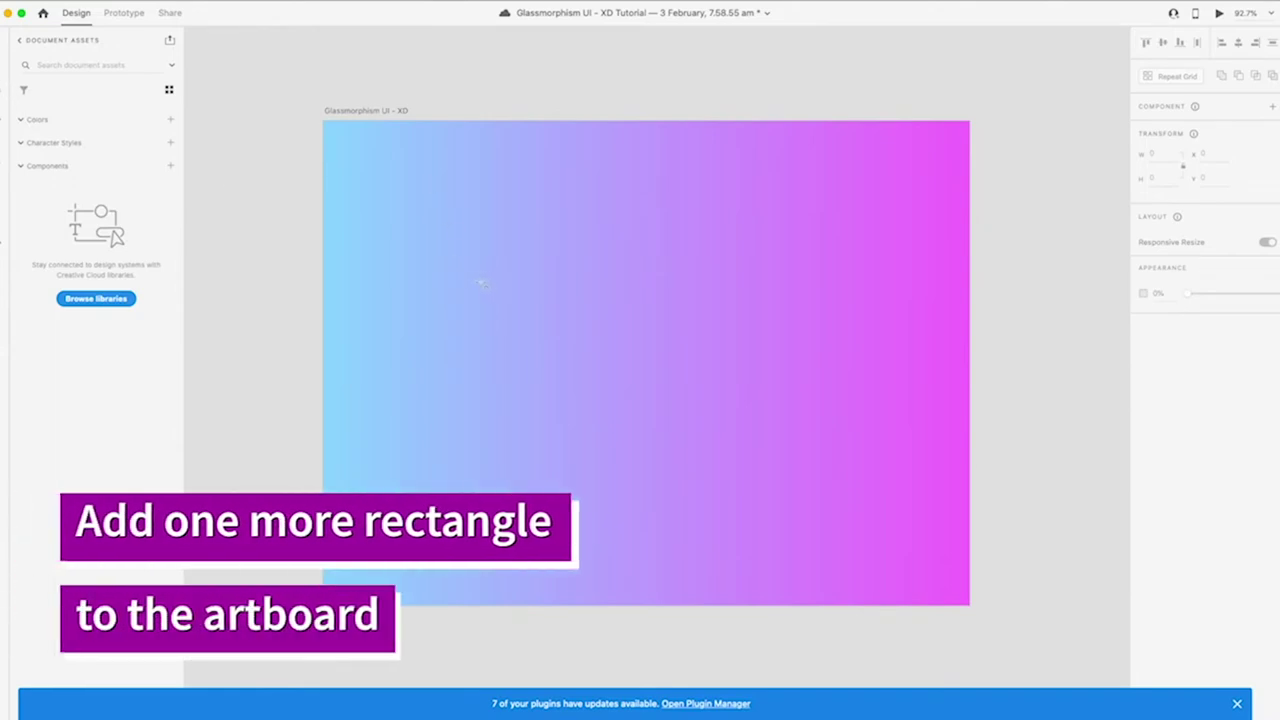
left_click_drag(482, 283, 600, 400)
mouse_move(711, 407)
left_mouse_down()
mouse_move(771, 434)
mouse_move(739, 449)
left_mouse_up()
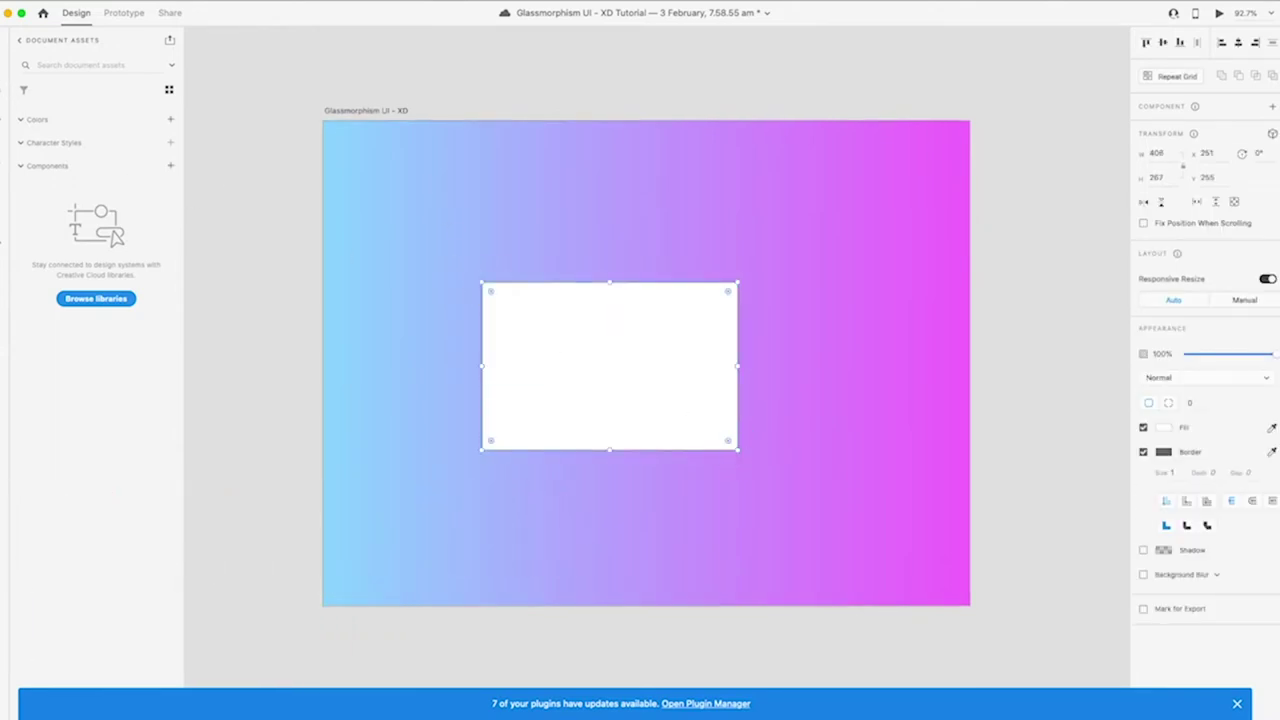
left_click_drag(610, 365, 646, 362)
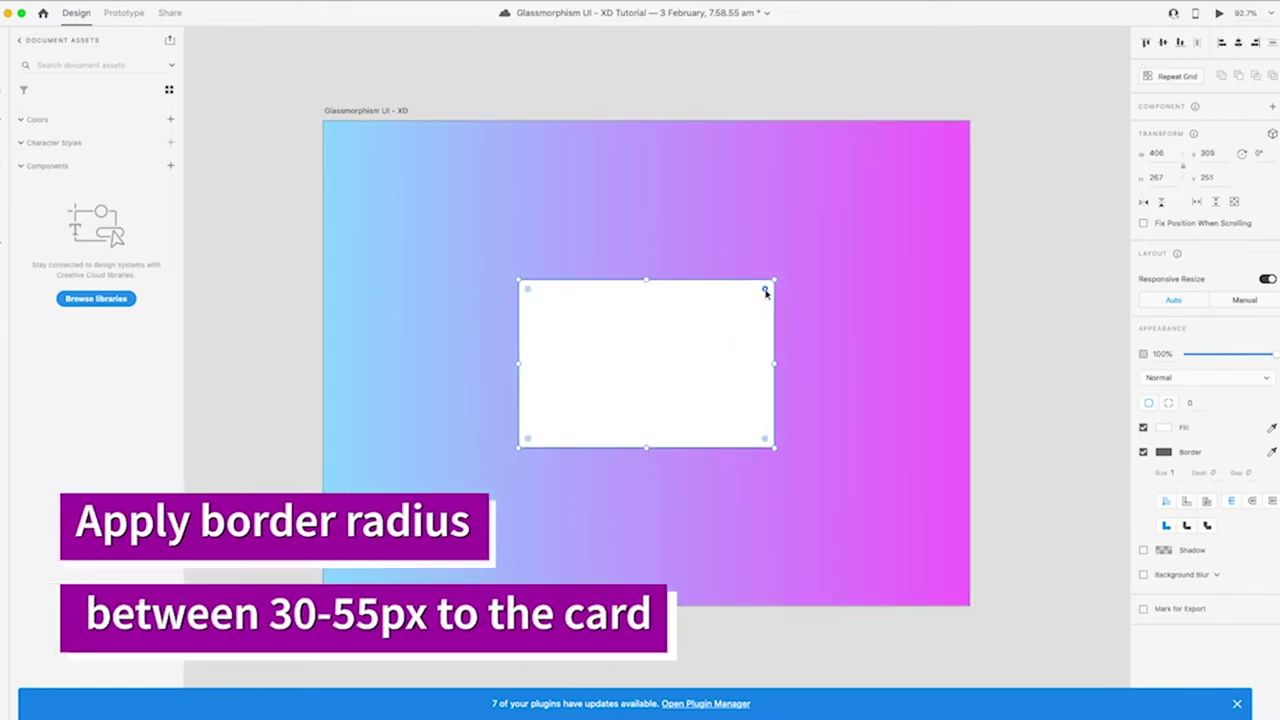
Round the card's corners to 55, remove its border and centre it vertically
left_click_drag(765, 291, 765, 302)
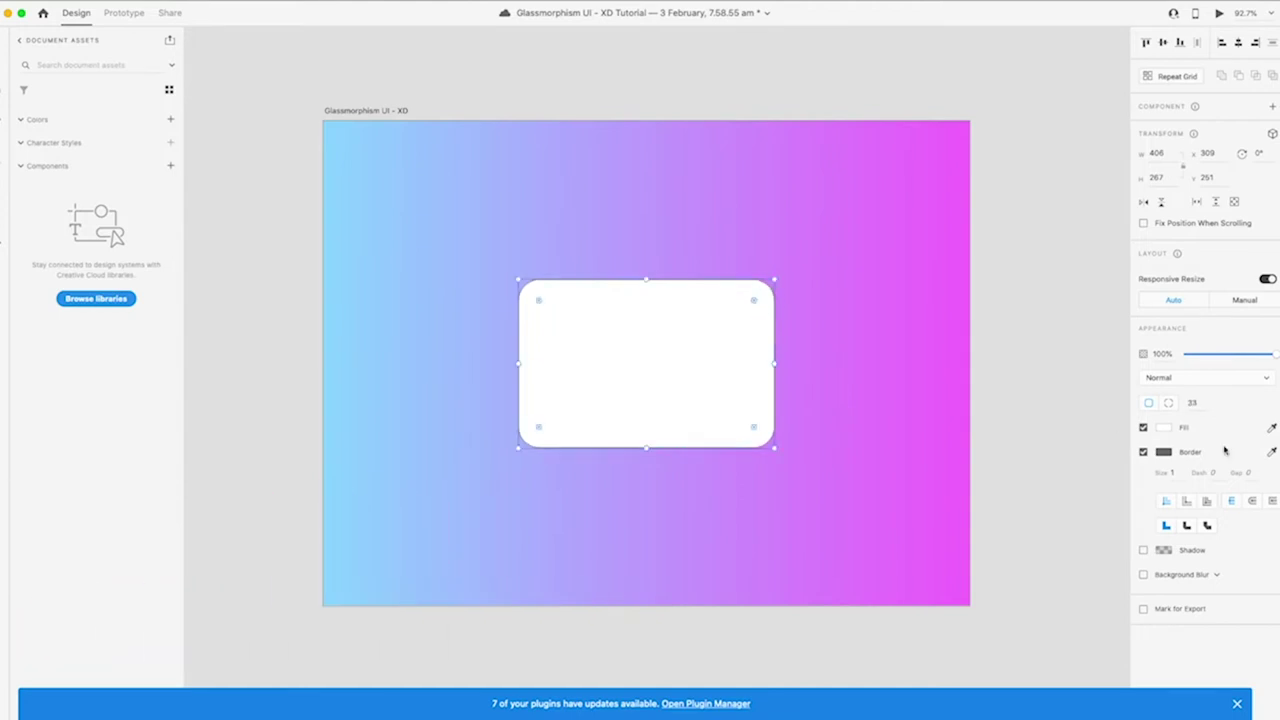
left_click_drag(754, 299, 819, 222)
key("Return")
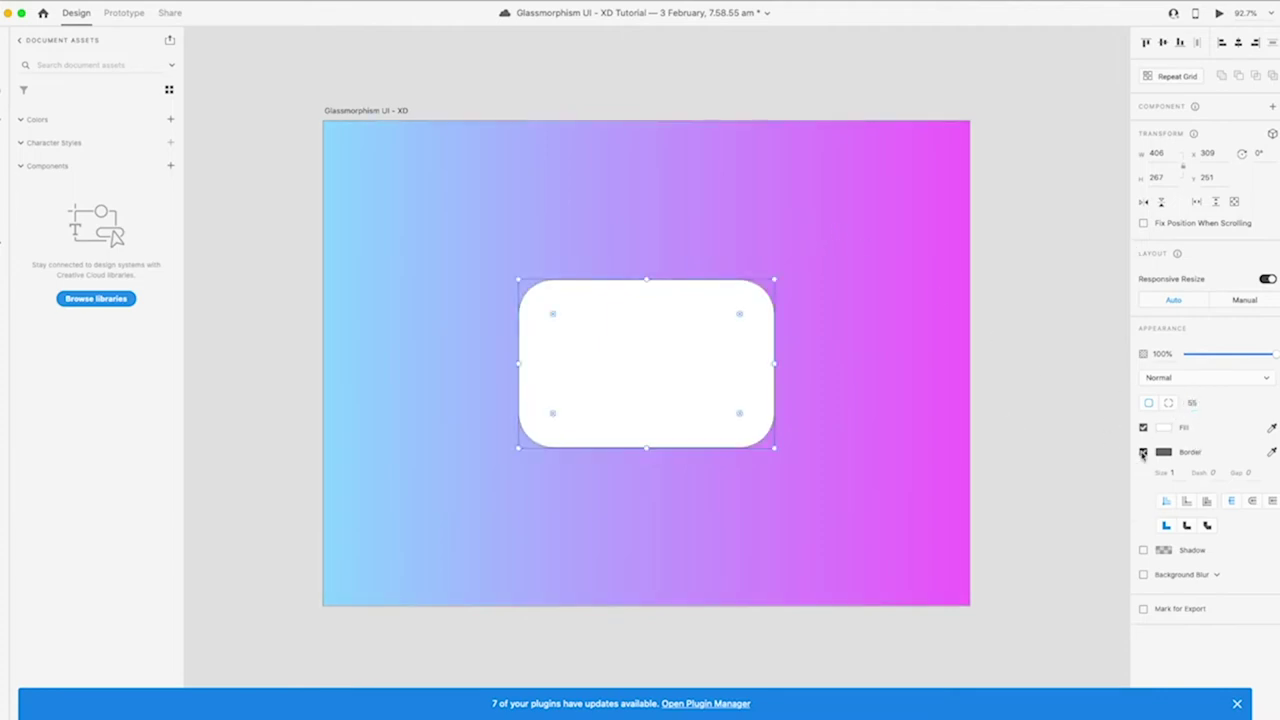
left_click(1143, 453)
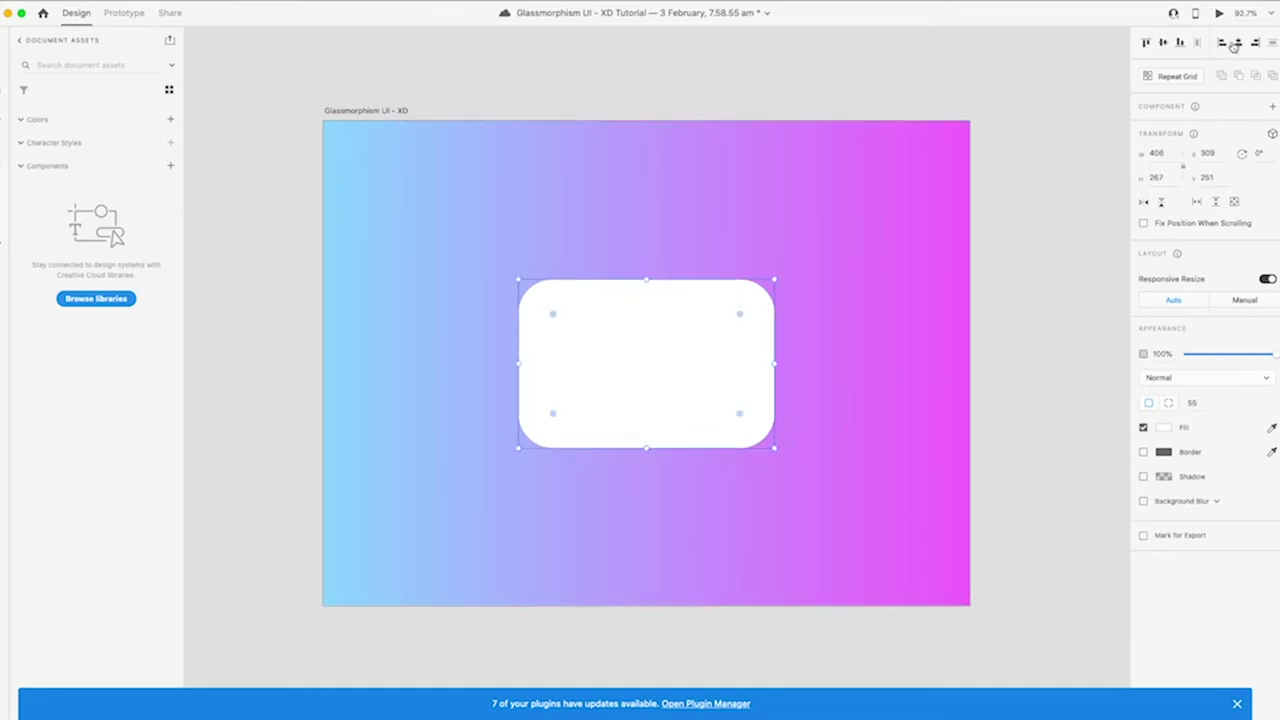
left_click(1163, 43)
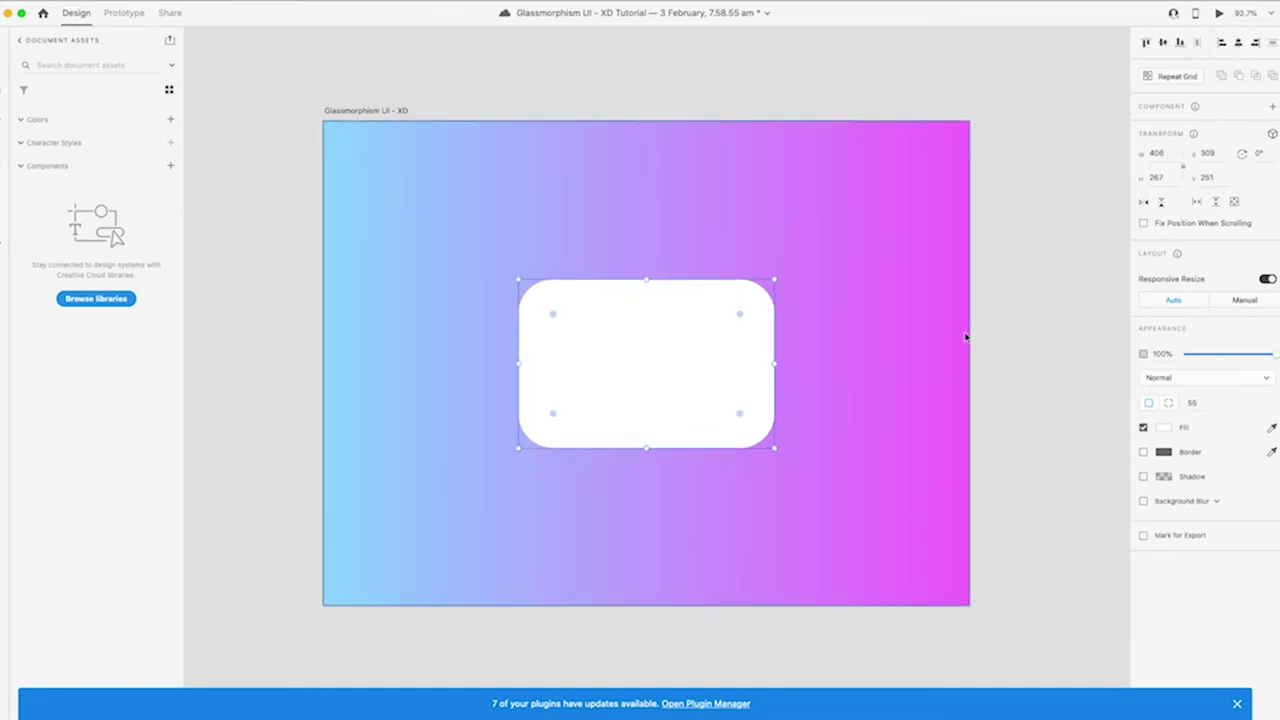
left_click(1163, 427)
left_click(1020, 347)
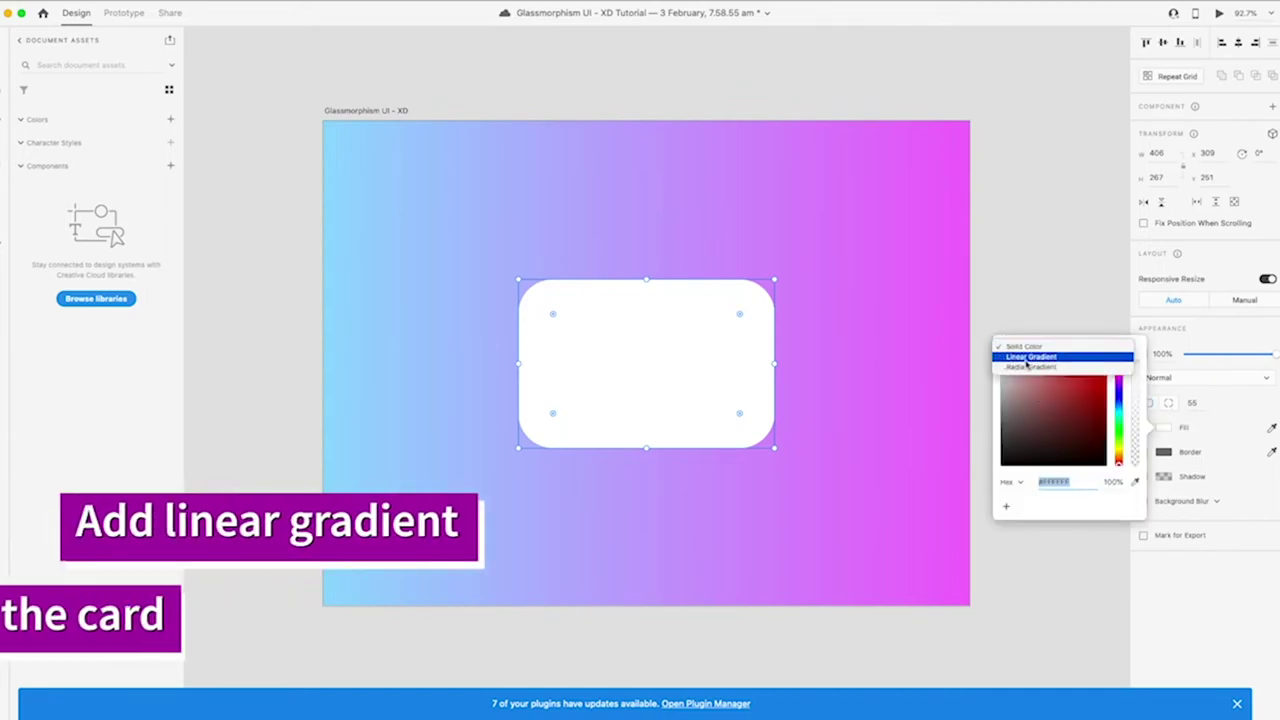
Give the card a diagonal linear gradient with a white, 10% opaque bottom-right stop
left_click(1028, 358)
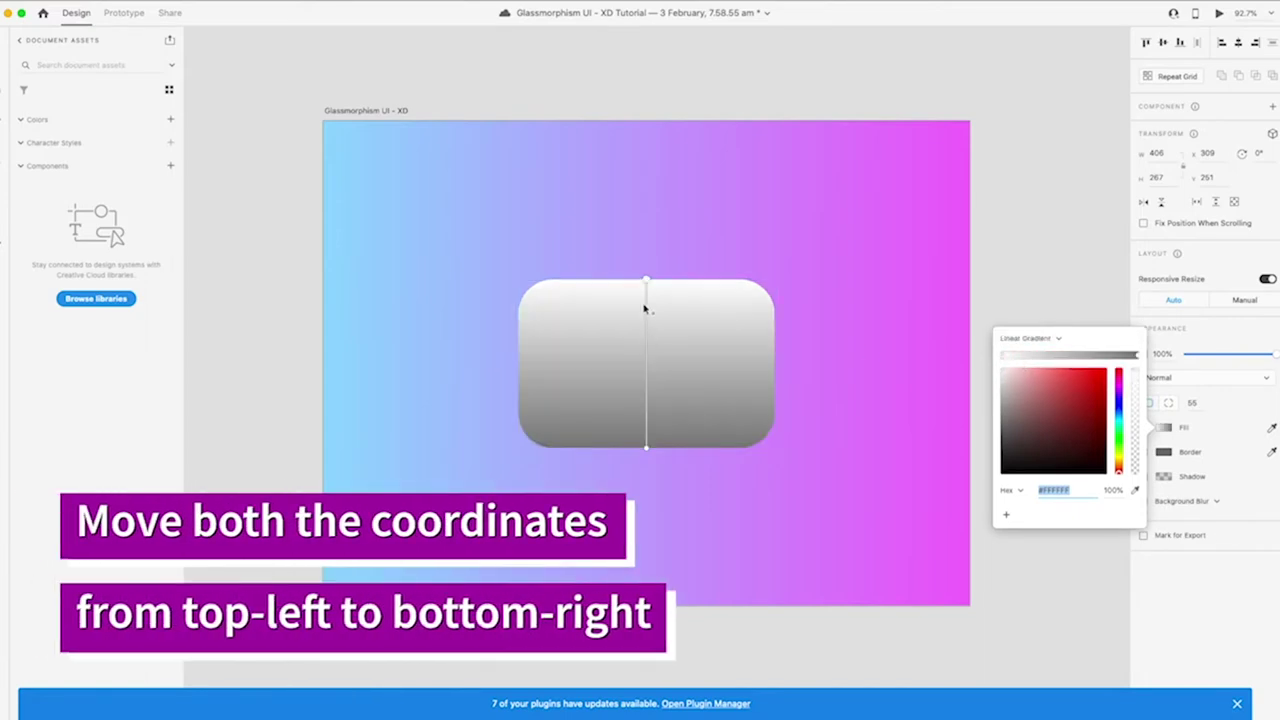
left_click_drag(646, 281, 533, 290)
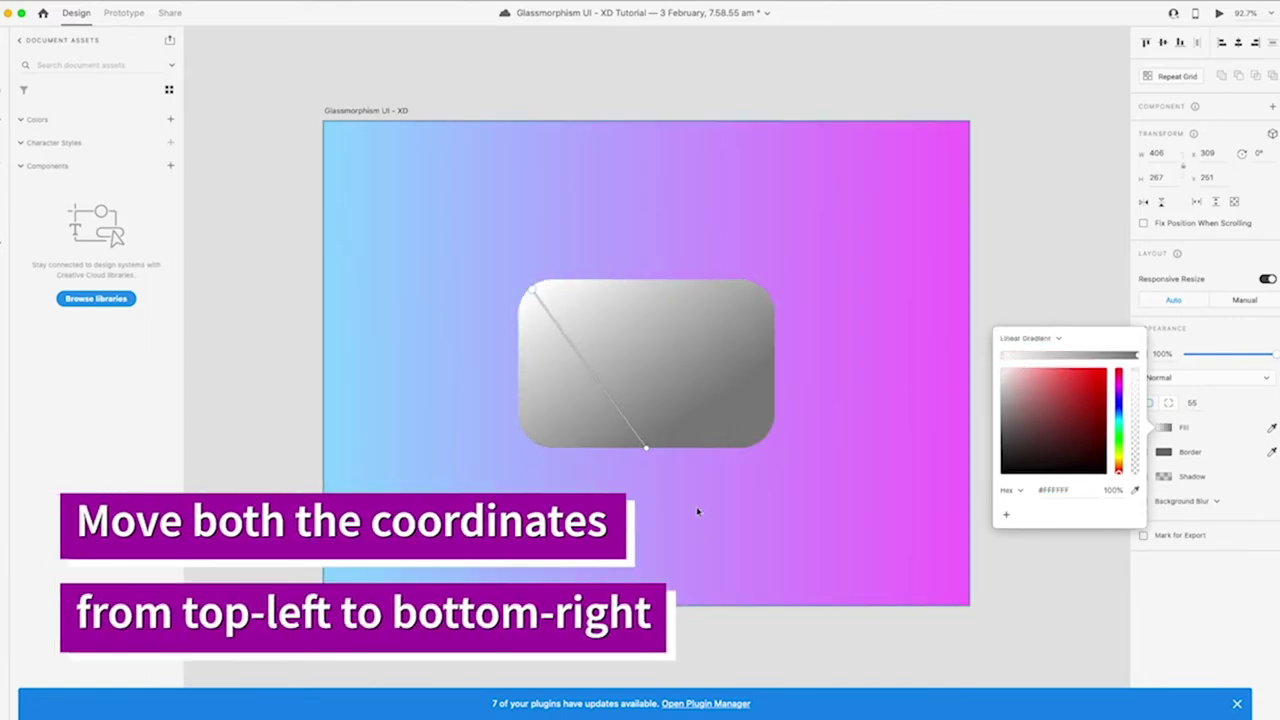
left_click_drag(648, 449, 763, 435)
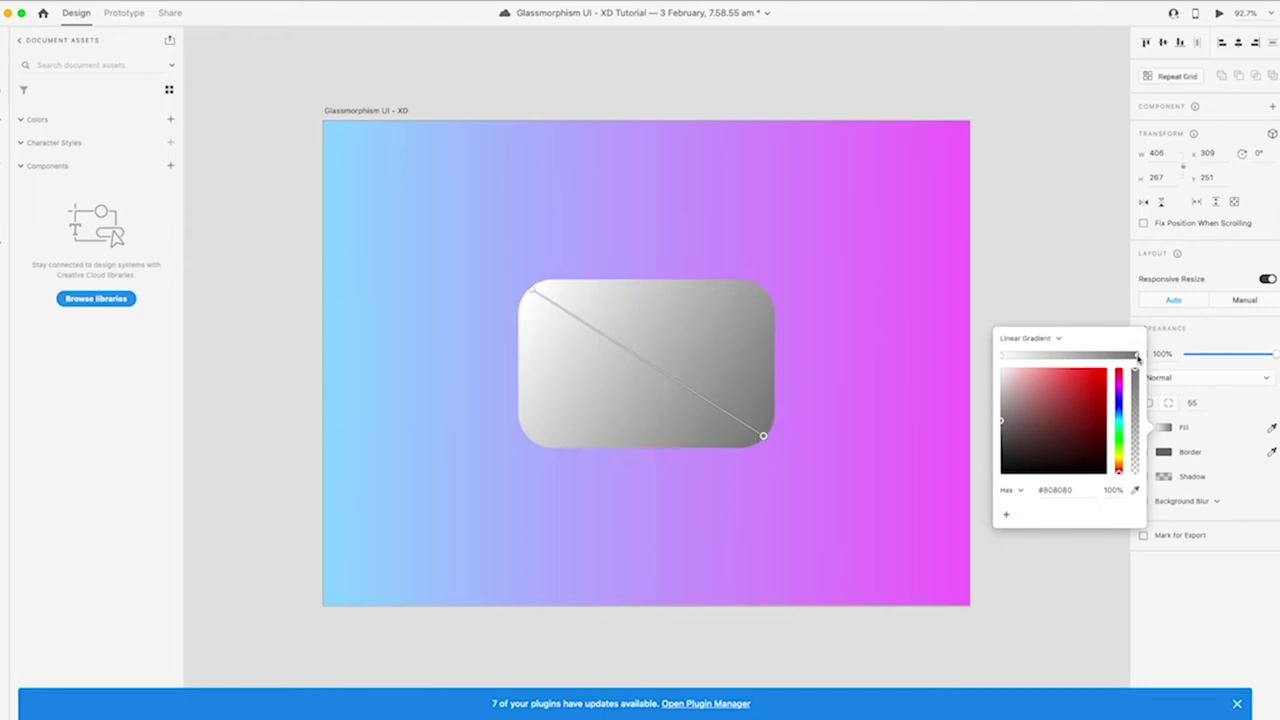
left_click_drag(1037, 420, 978, 341)
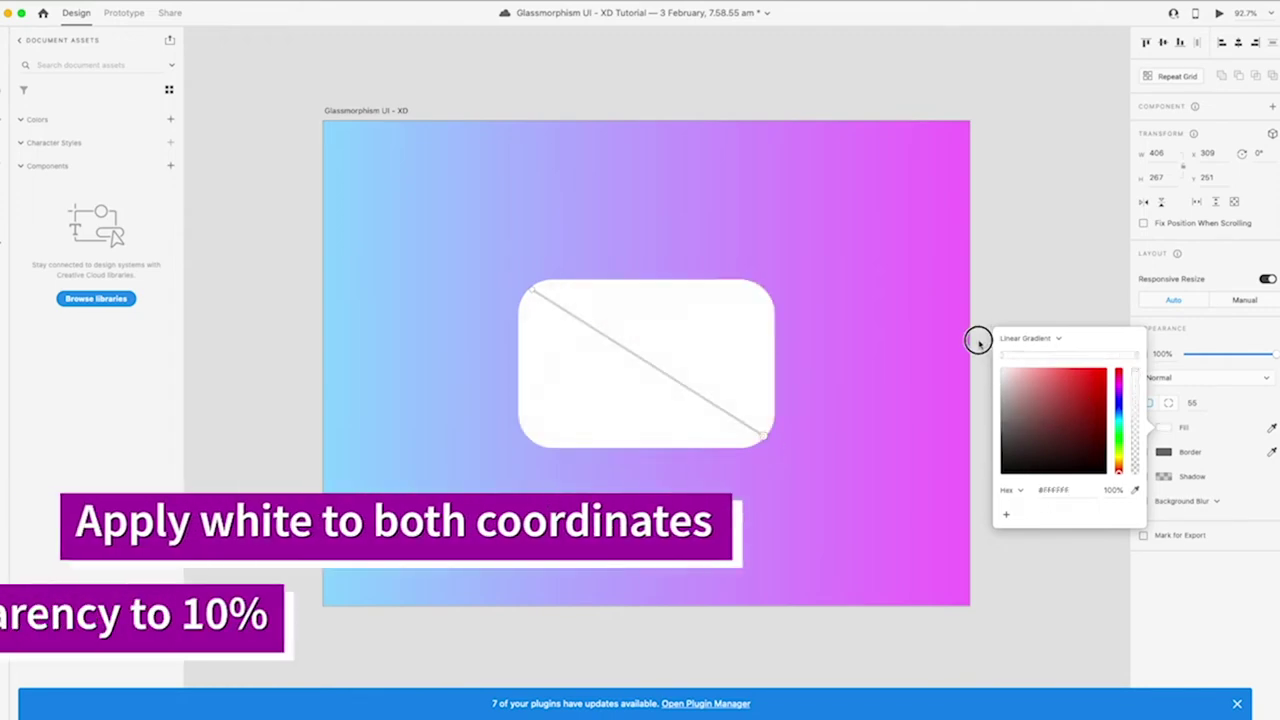
left_click(1120, 495)
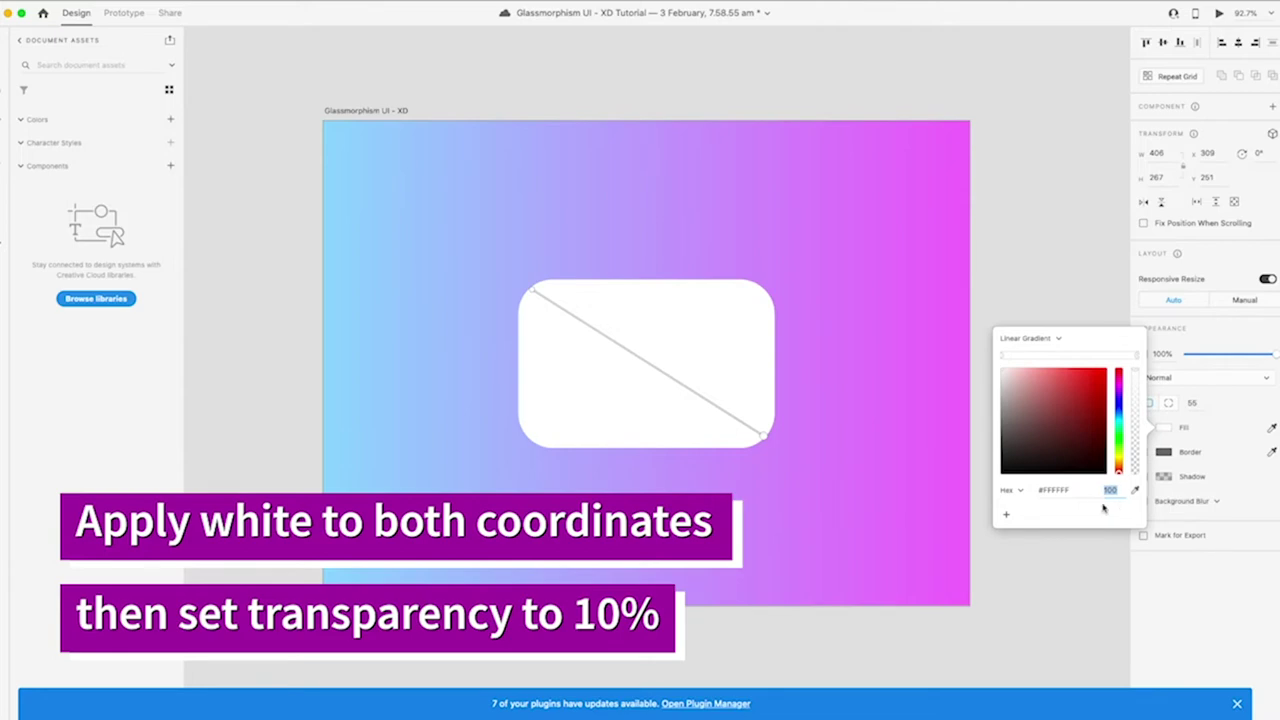
type("10")
key("Return")
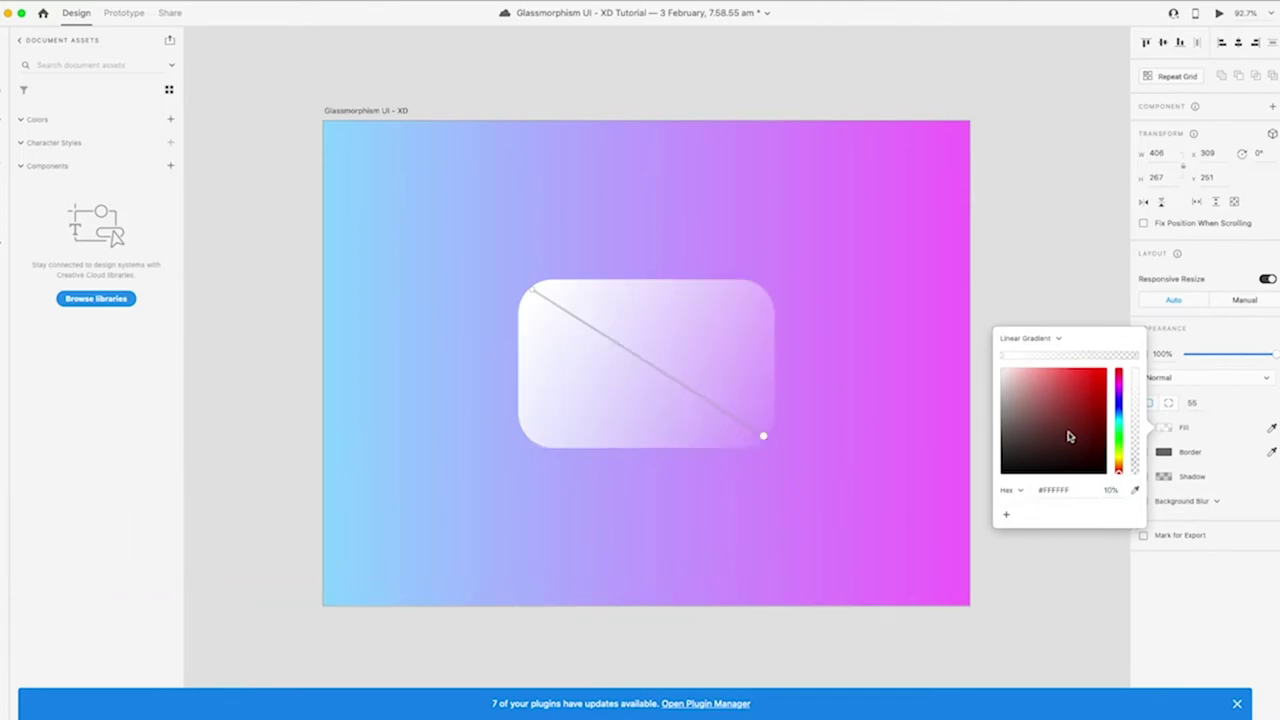
Set the top-left gradient stop of the card to 70% opacity
left_click(998, 358)
left_click(1112, 491)
type("70")
key("Return")
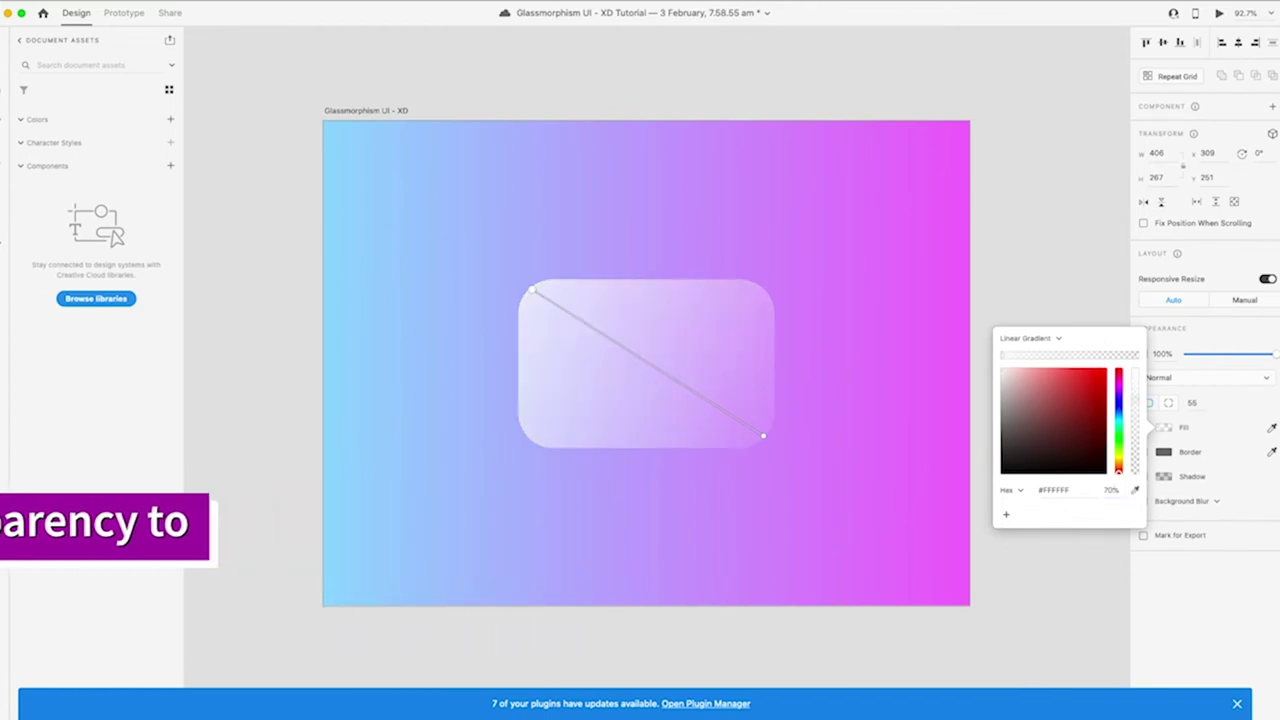
left_click(1184, 590)
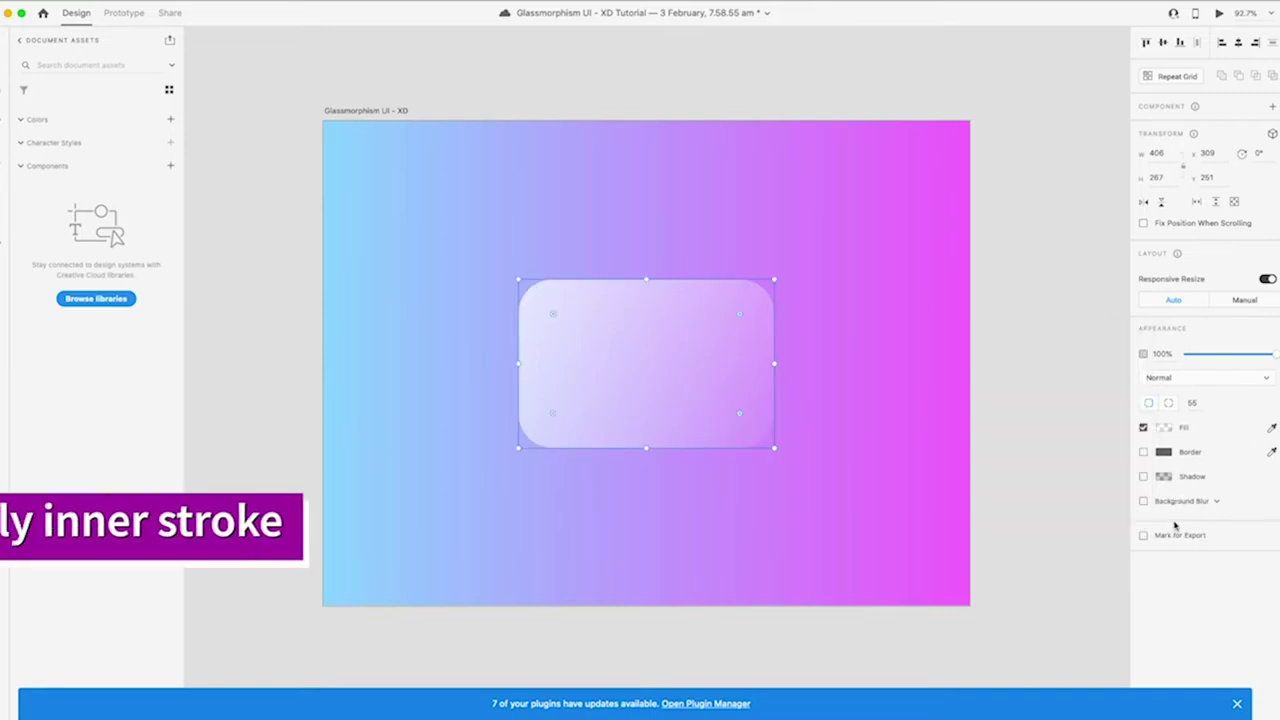
Add a white border to the glass card at 80% opacity
left_click(1143, 452)
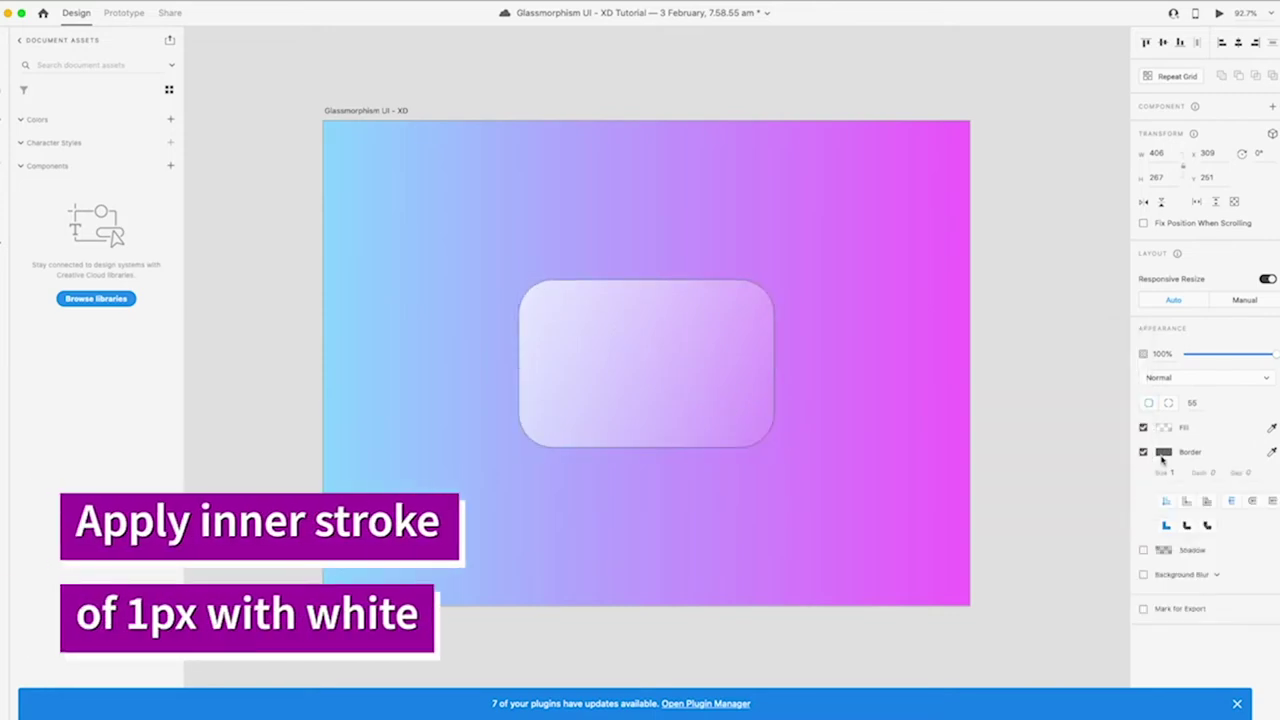
left_click(1164, 452)
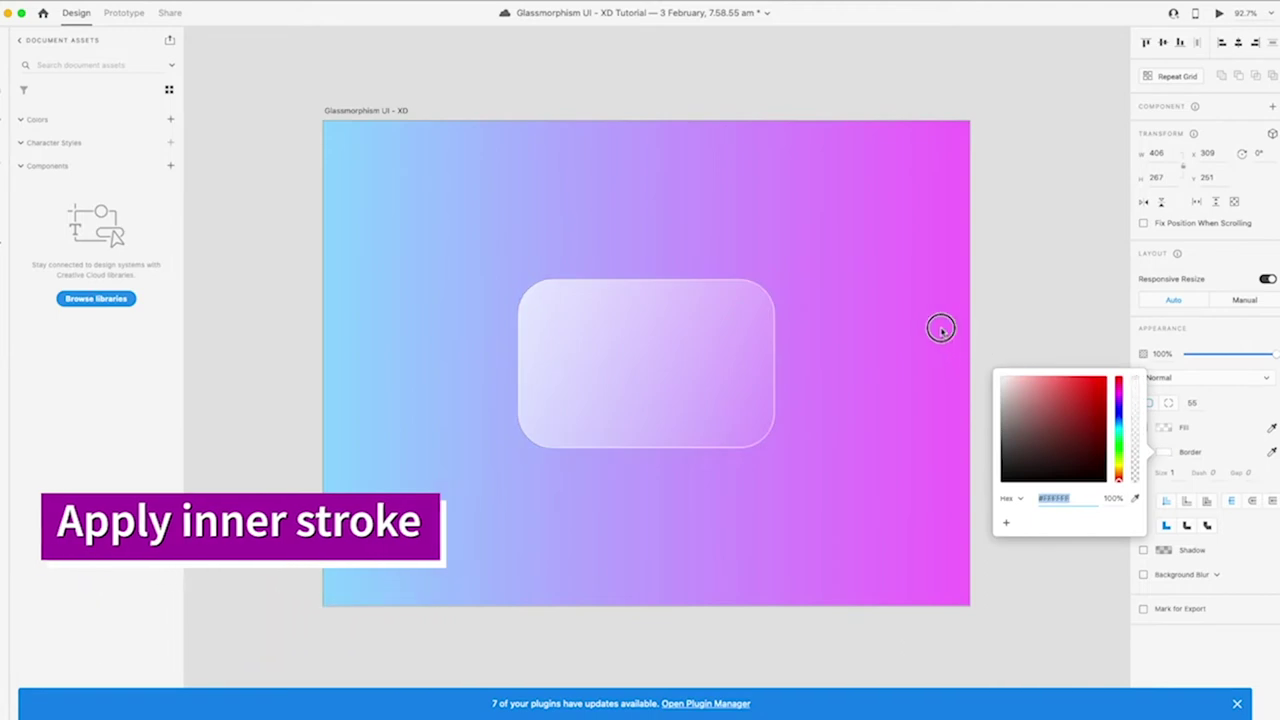
left_click(1253, 560)
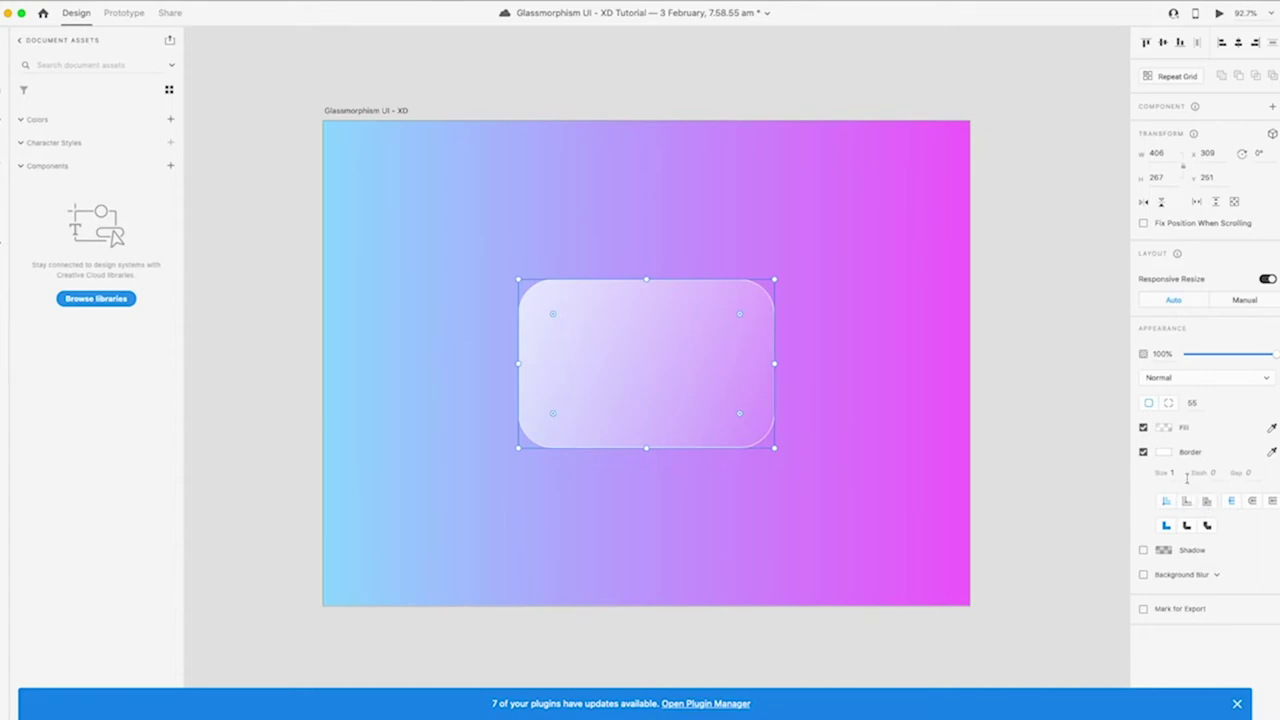
left_click(1164, 452)
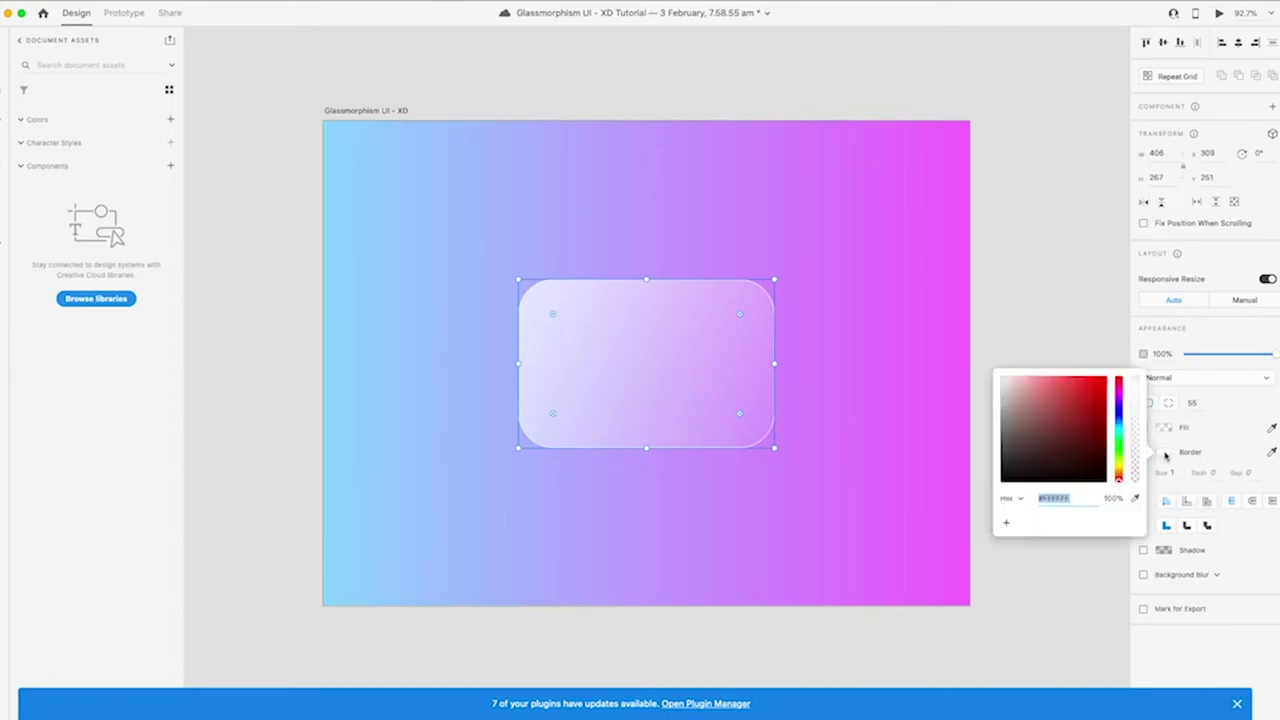
left_click(1113, 498)
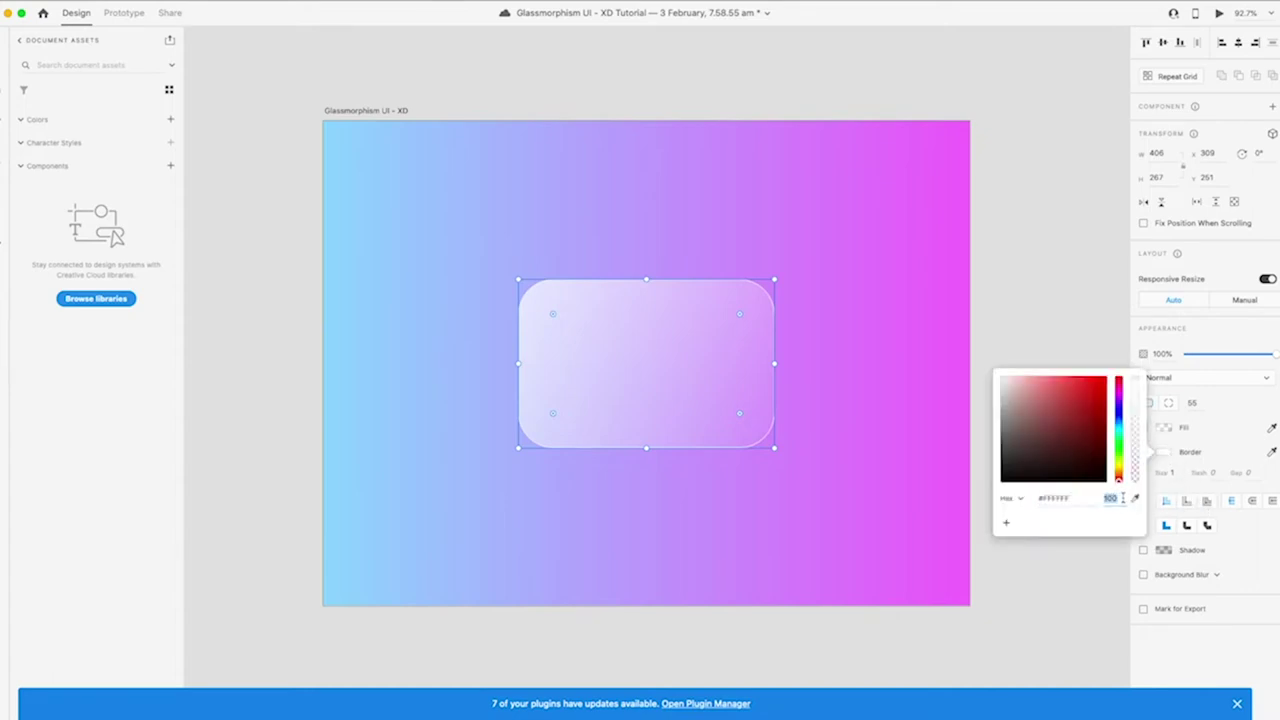
type("80")
key("Return")
Lower the border opacity slightly further and preview the card
left_click(1113, 498)
left_click_drag(1130, 409, 1137, 430)
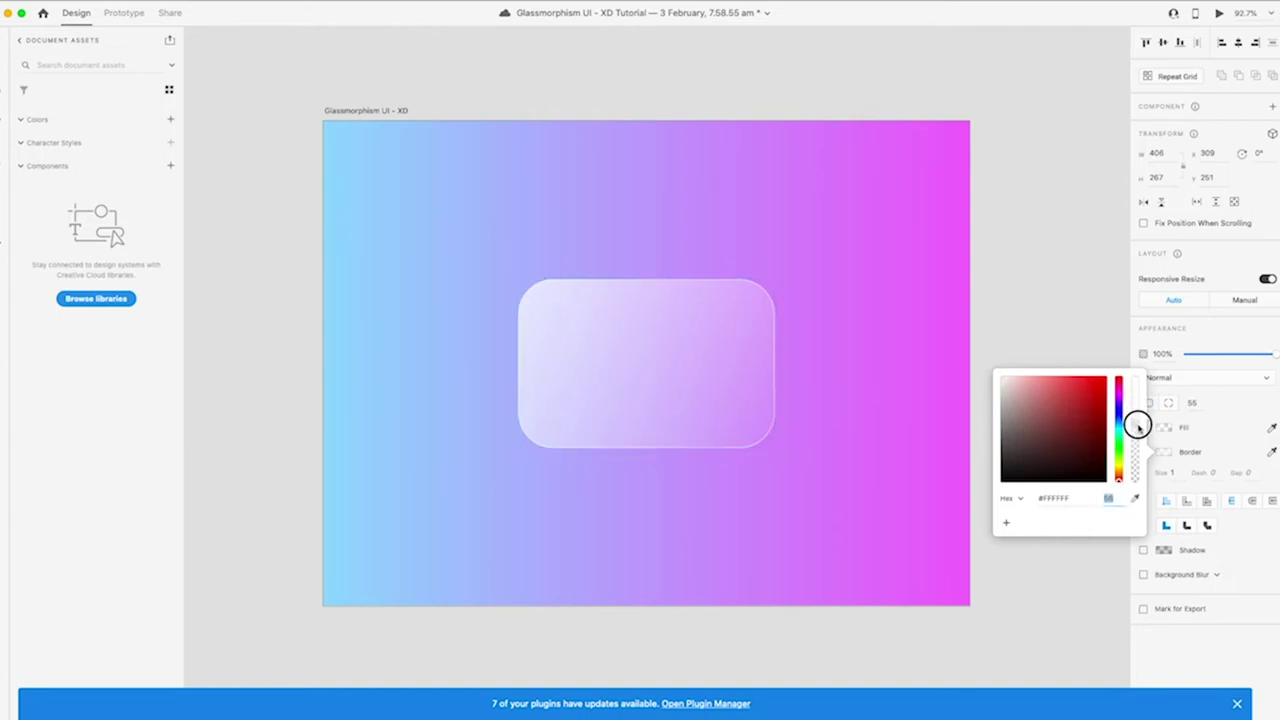
left_click_drag(1136, 430, 1137, 428)
left_click(1197, 450)
left_click(1000, 377)
left_click(690, 358)
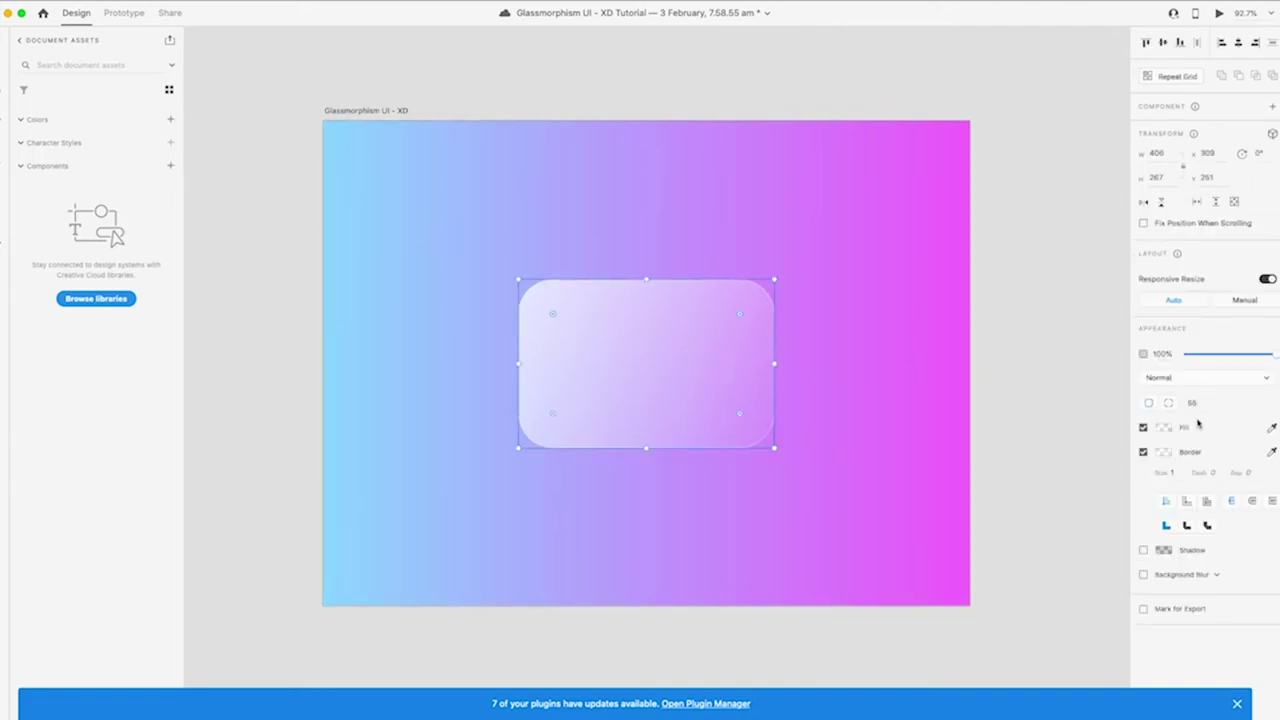
left_click(1165, 429)
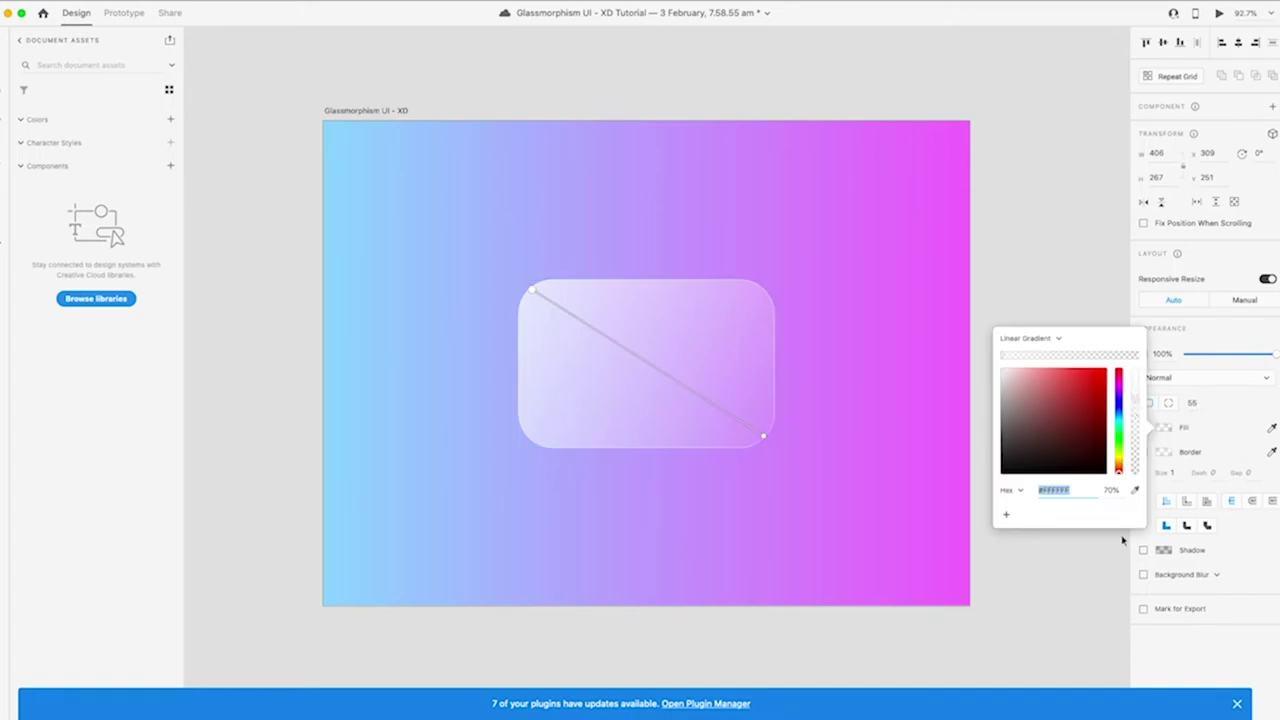
Reduce the card's gradient fill opacity to 60%
left_click(1112, 489)
key("Return")
left_click(1014, 579)
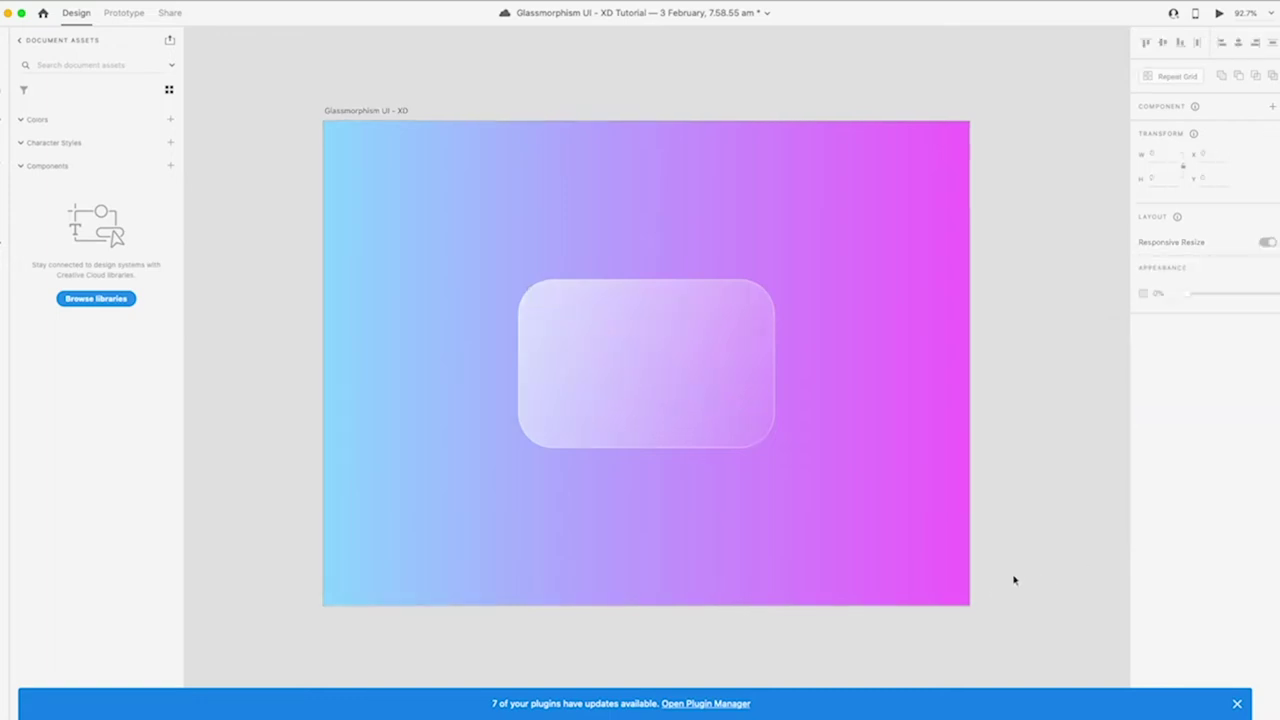
left_click(754, 363)
Set the card corner radius to 45 and draw a rectangle over its lower part
left_click(1202, 402)
type("45")
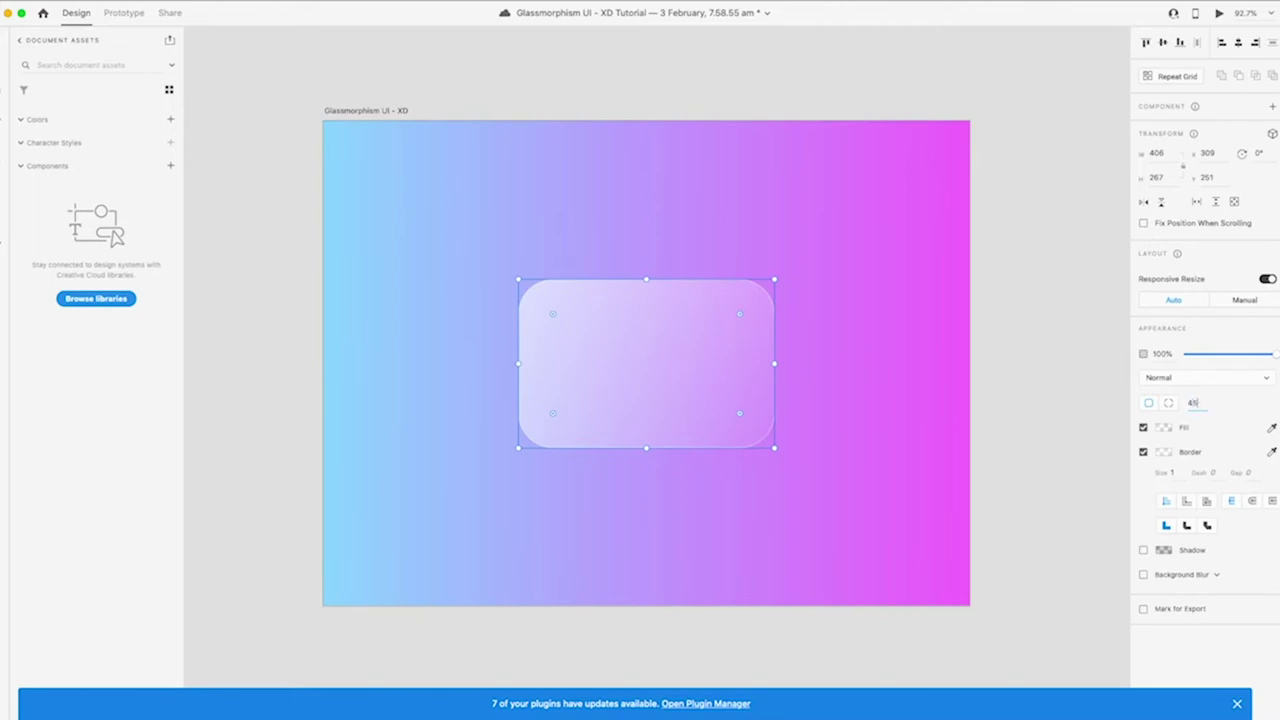
key("Return")
left_click(1005, 445)
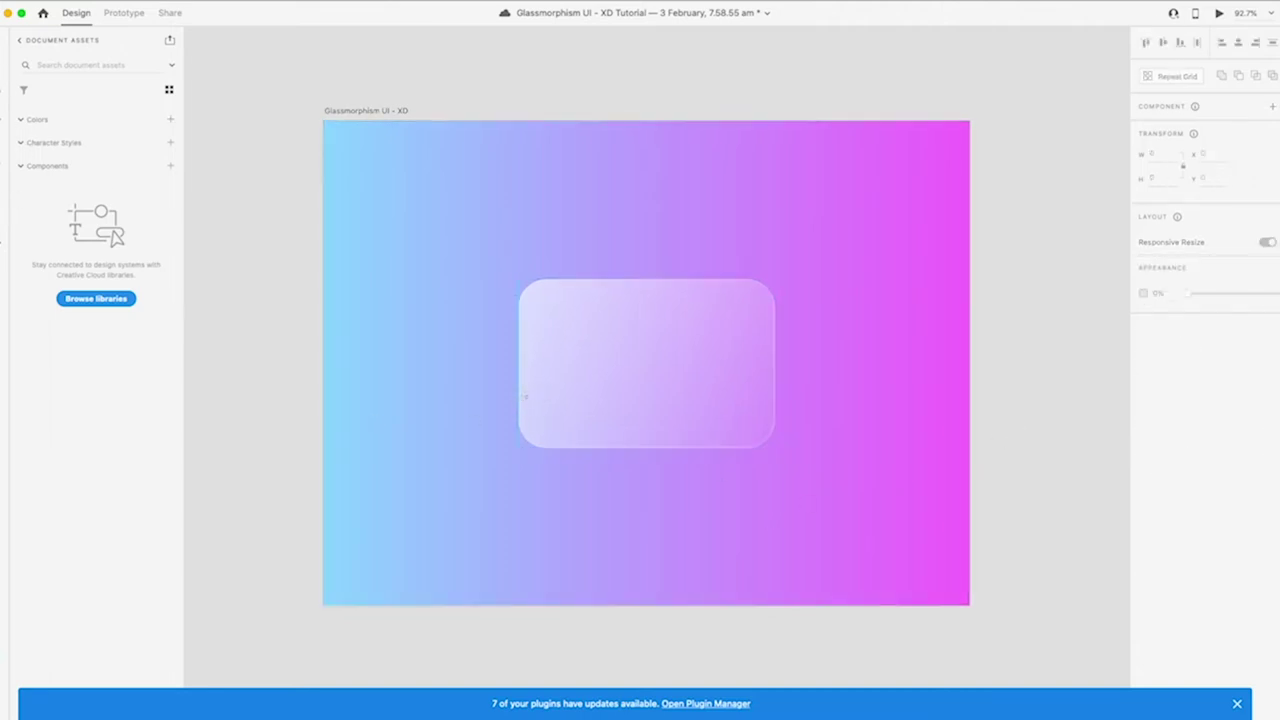
left_click_drag(518, 398, 777, 451)
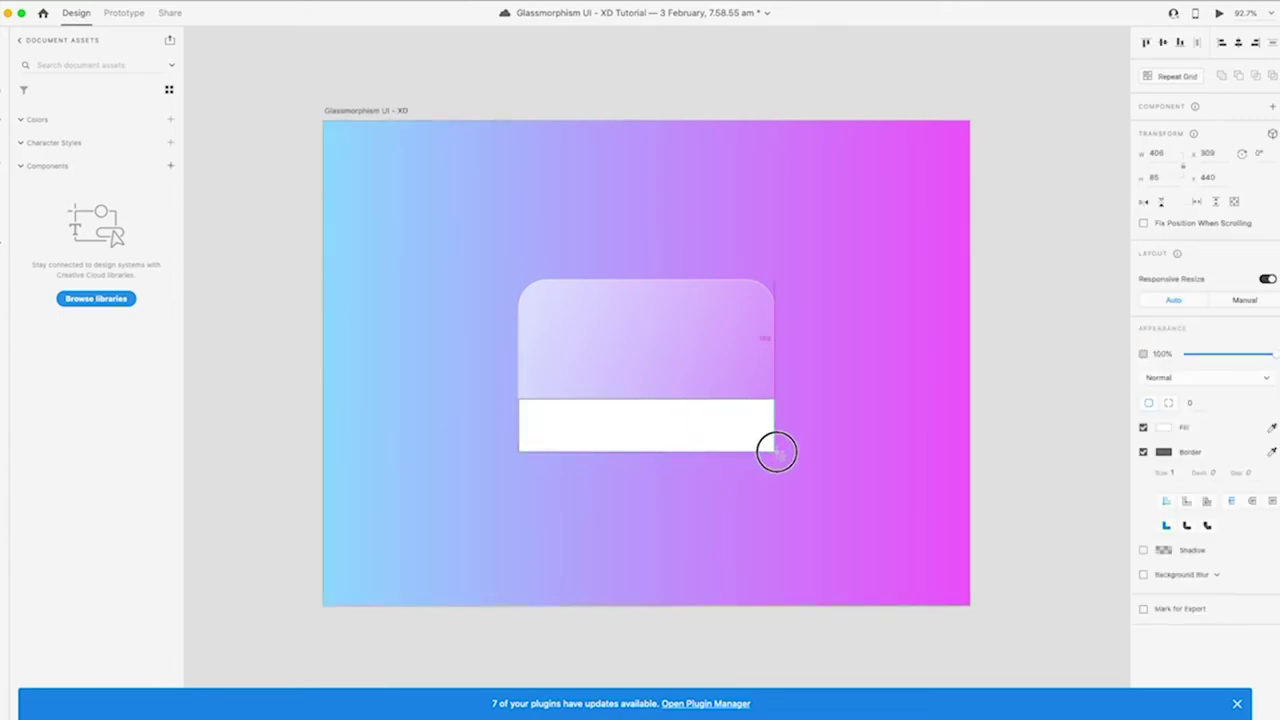
Fit the 406×78 panel to the card bottom, rounding only its bottom corners to 42
left_click_drag(777, 451, 774, 447)
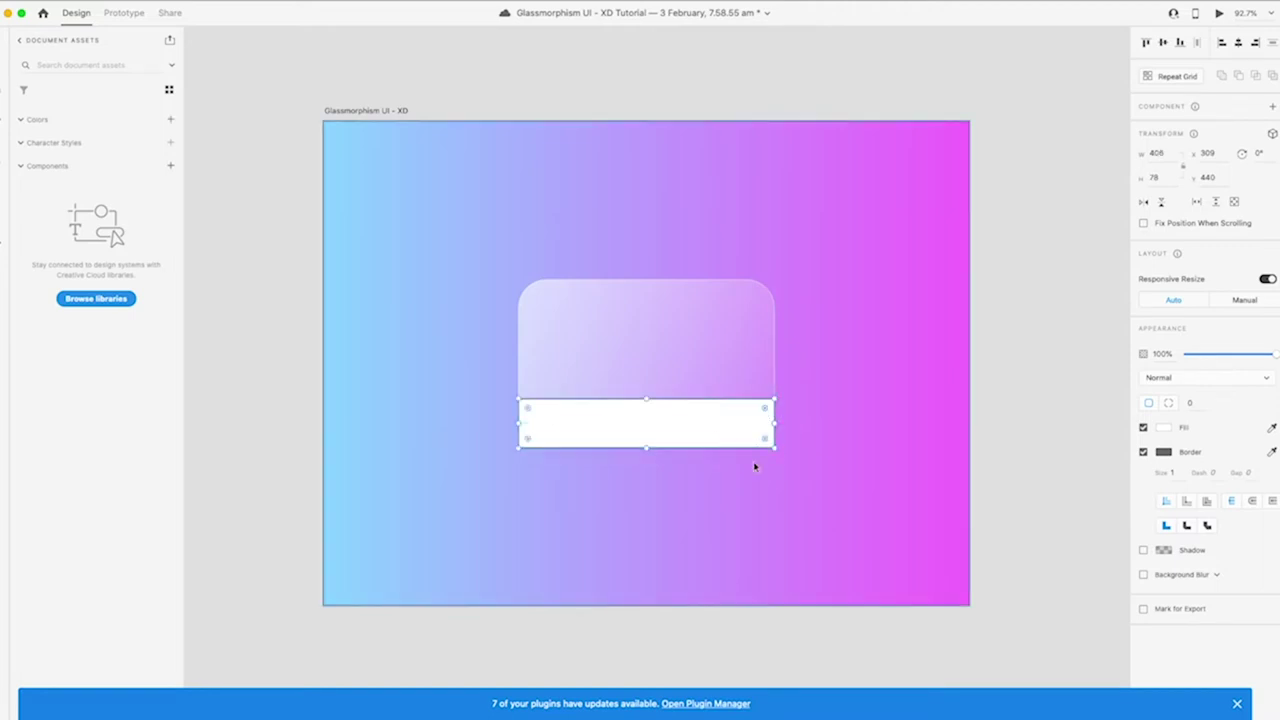
left_click_drag(765, 439, 763, 441)
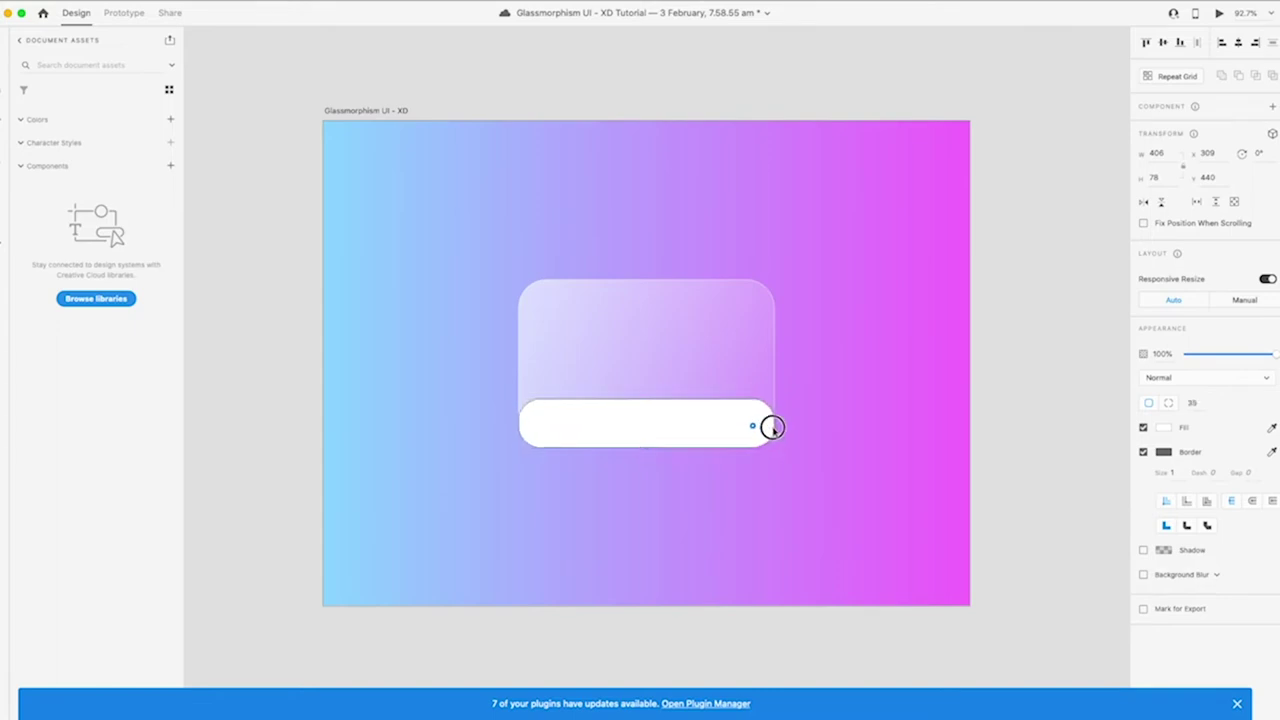
key("a")
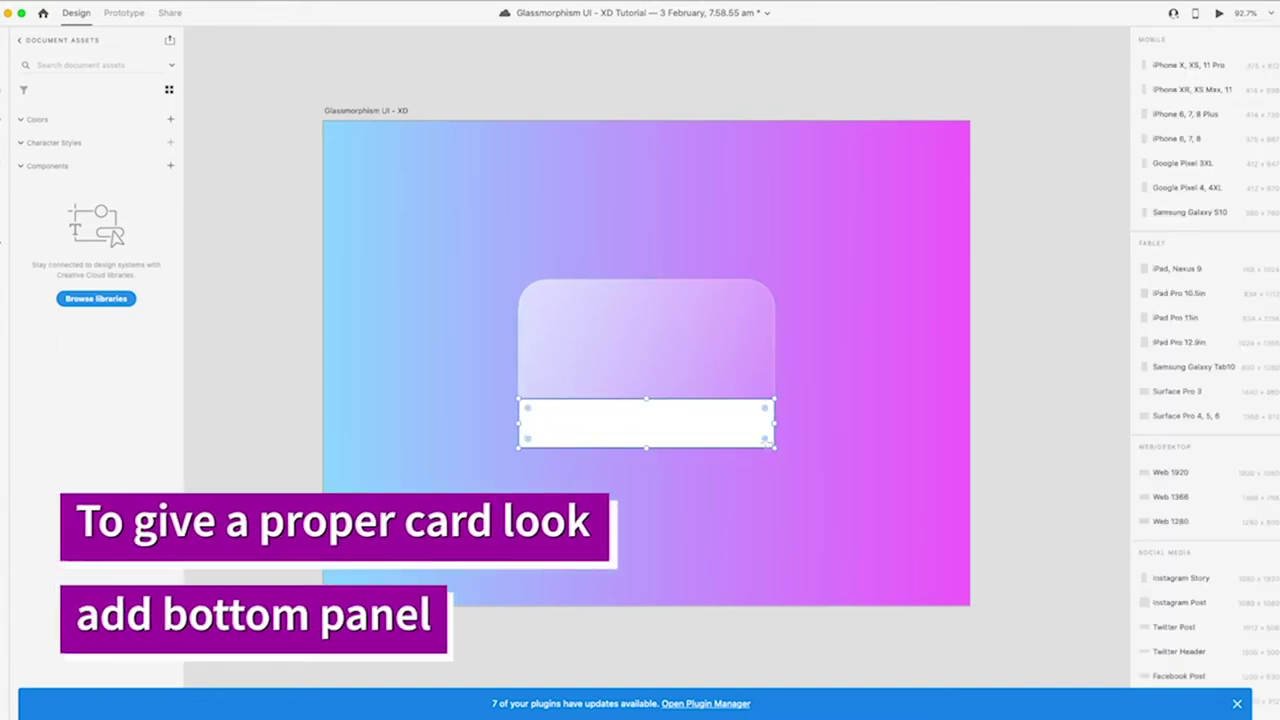
left_click_drag(765, 441, 774, 419)
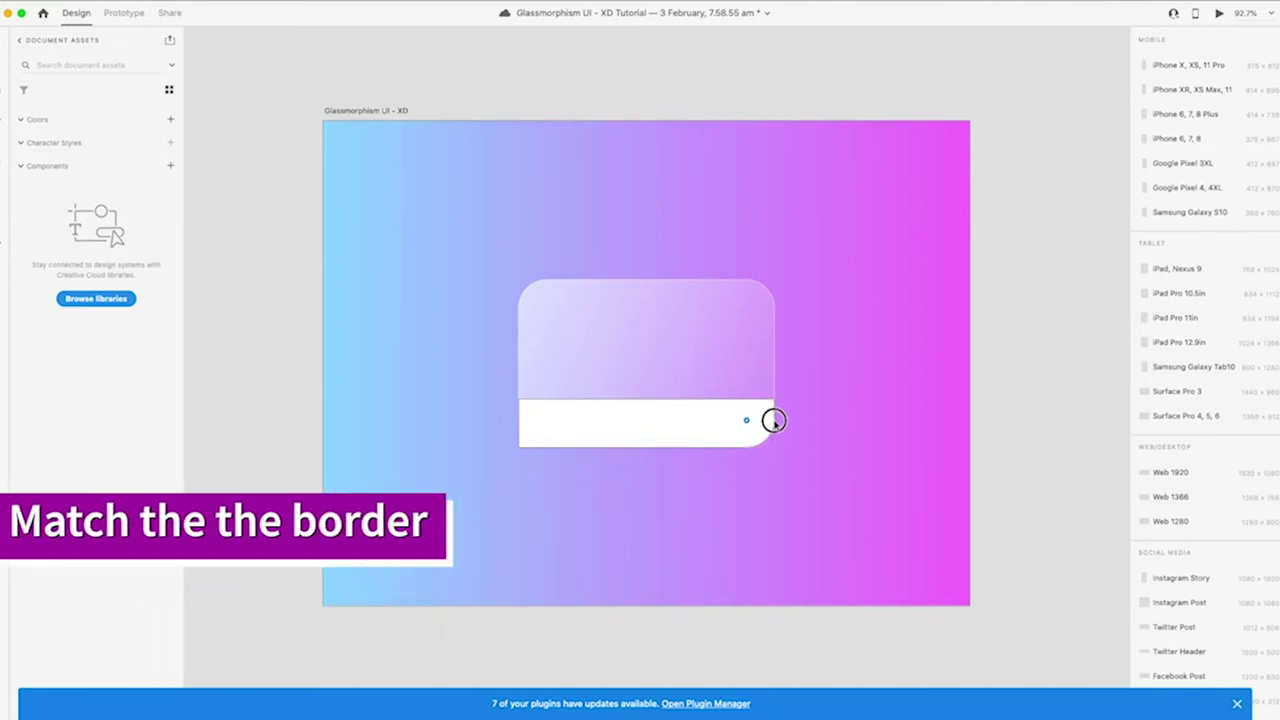
left_click_drag(528, 441, 546, 445)
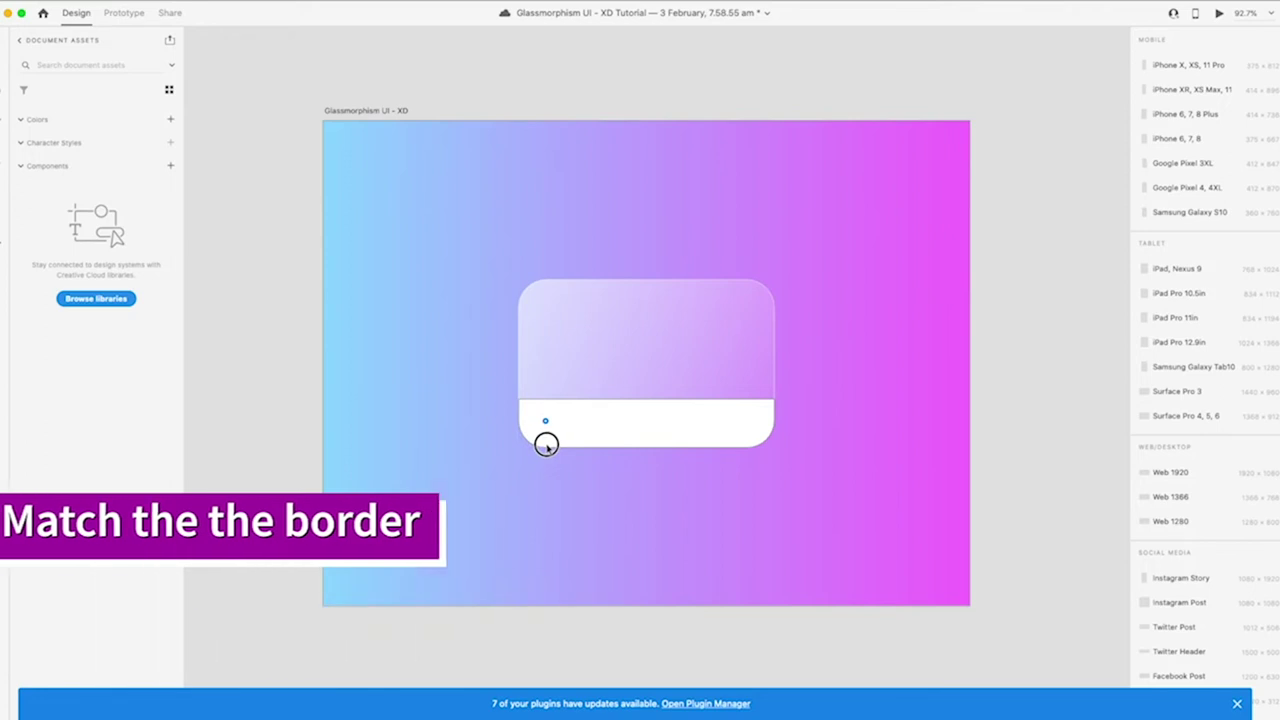
left_click(6, 52)
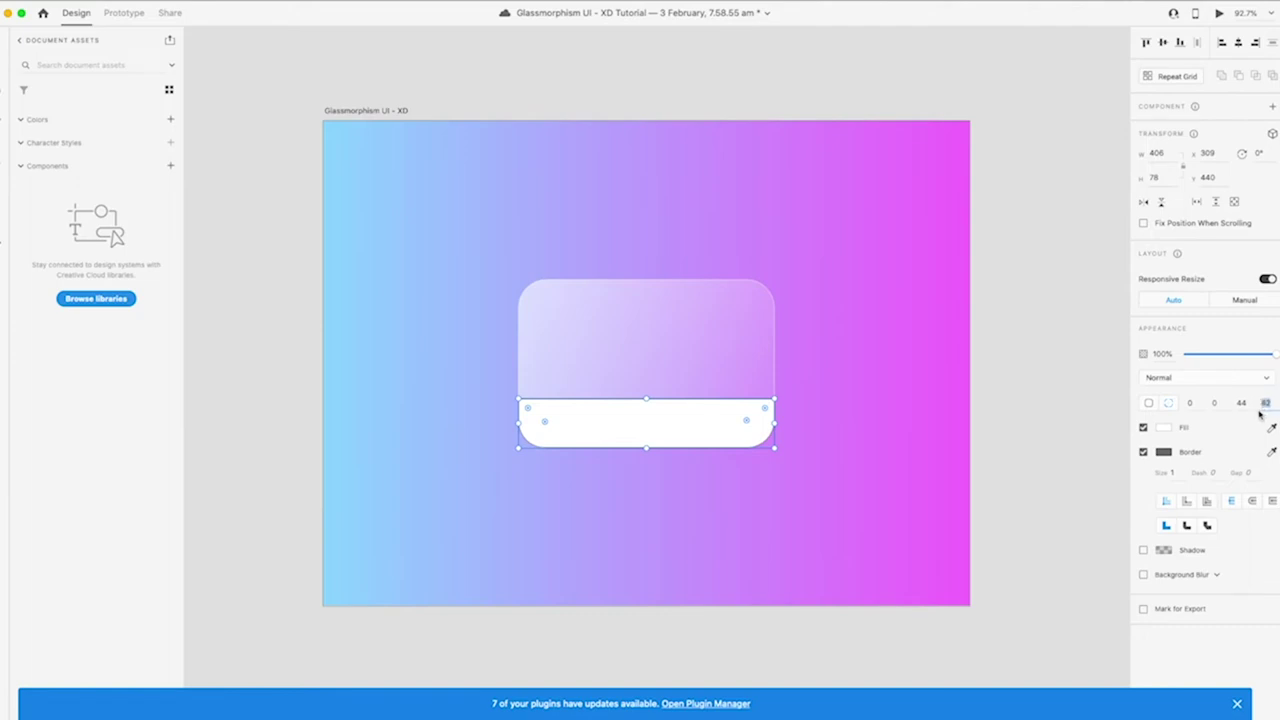
left_click(1242, 403)
key("Down")
key("Down")
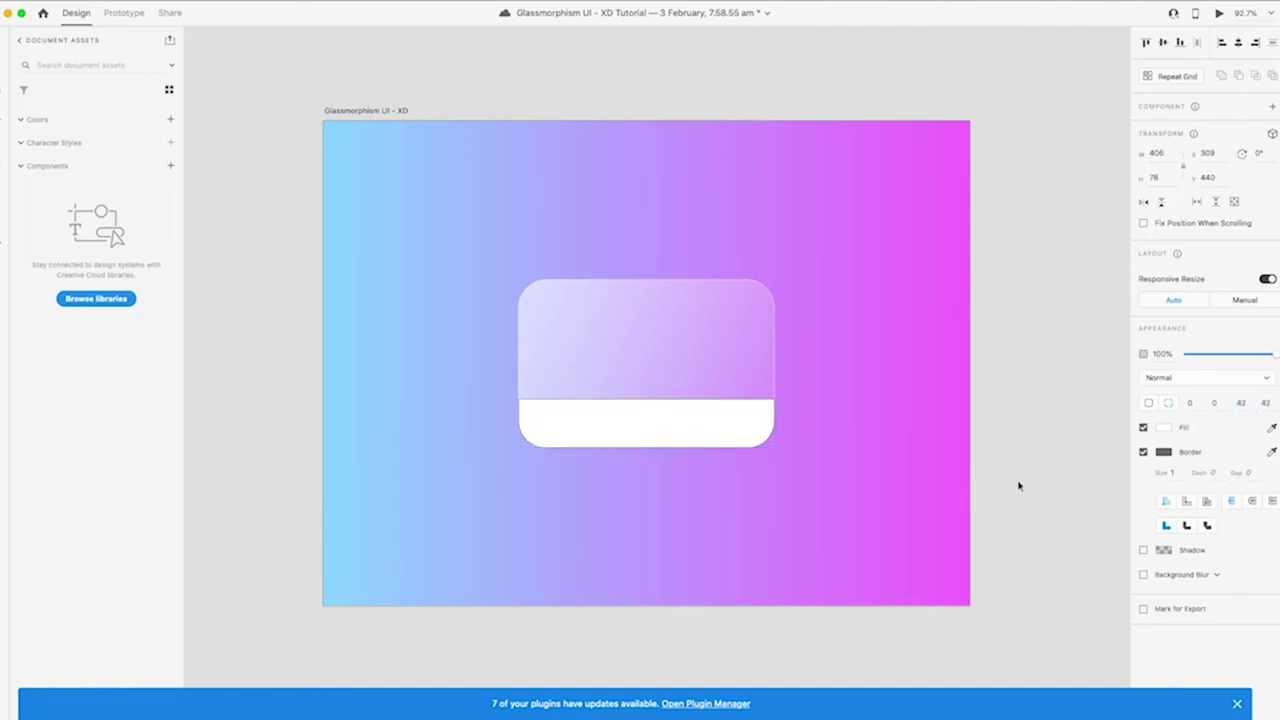
Remove the panel border and give it a horizontal linear gradient fill
left_click(1144, 453)
left_click(1162, 428)
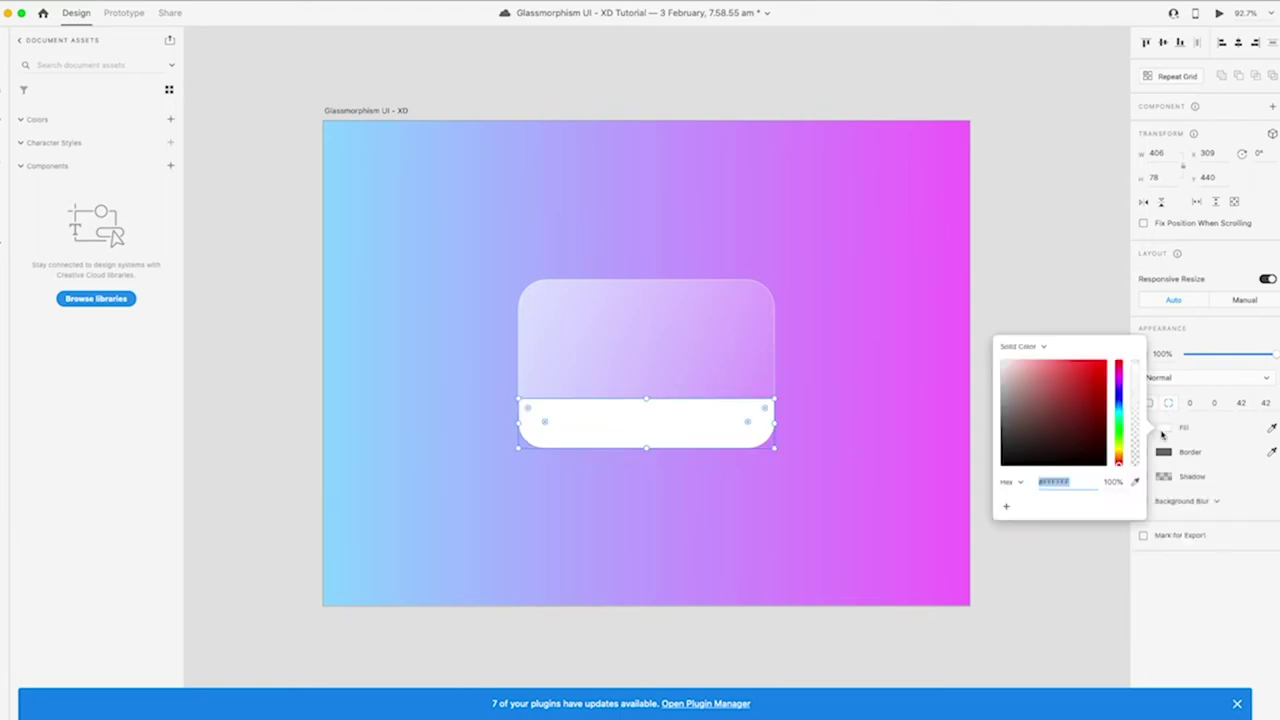
left_click(1040, 347)
left_click(1032, 358)
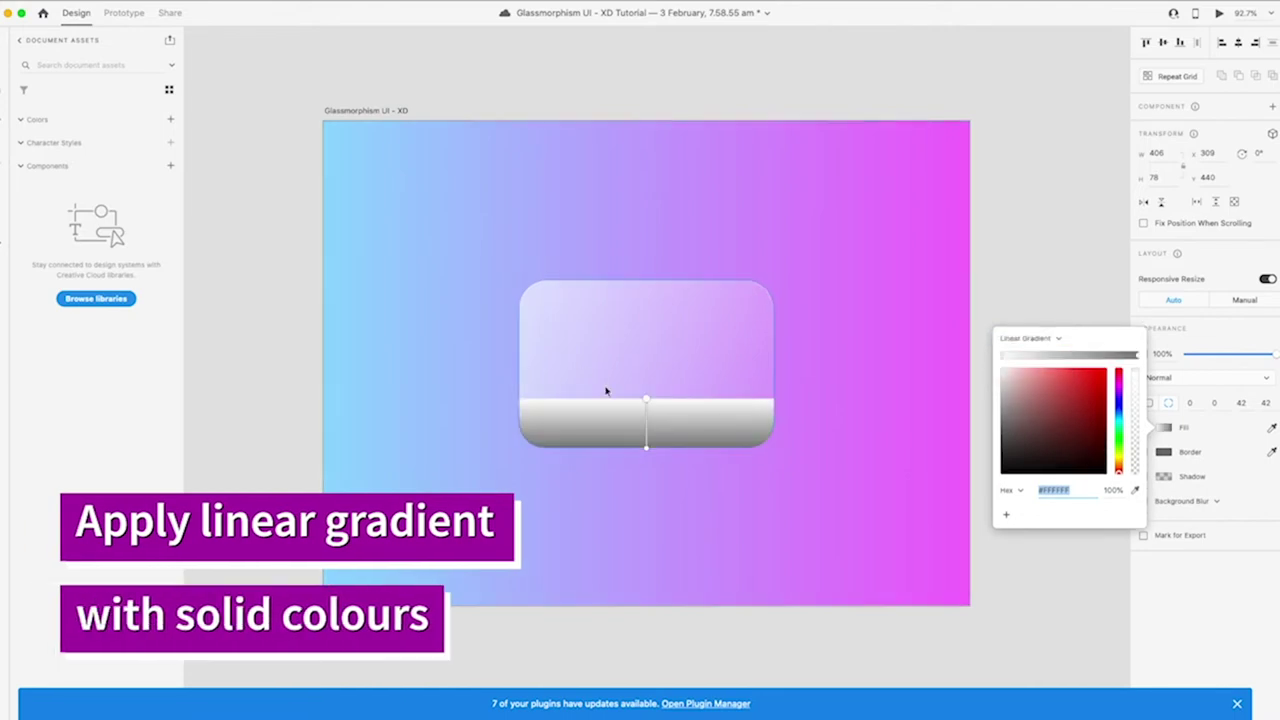
left_click_drag(646, 400, 518, 418)
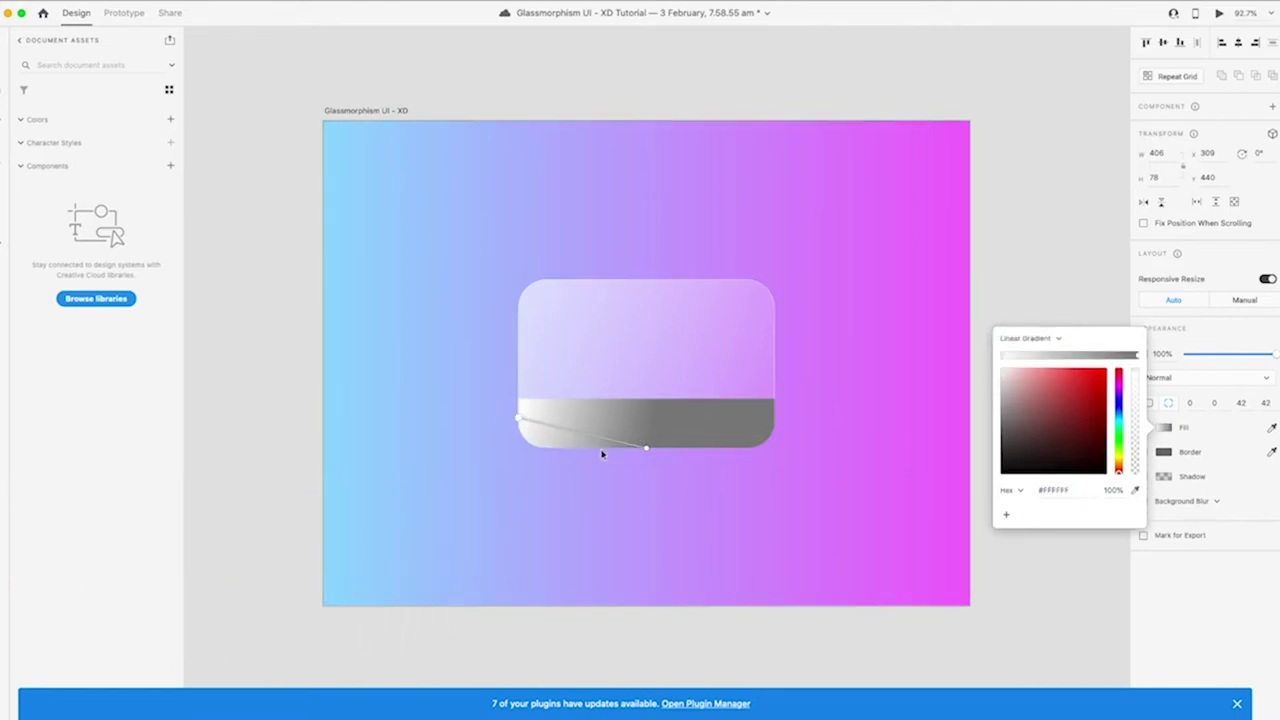
left_click_drag(647, 452, 774, 423)
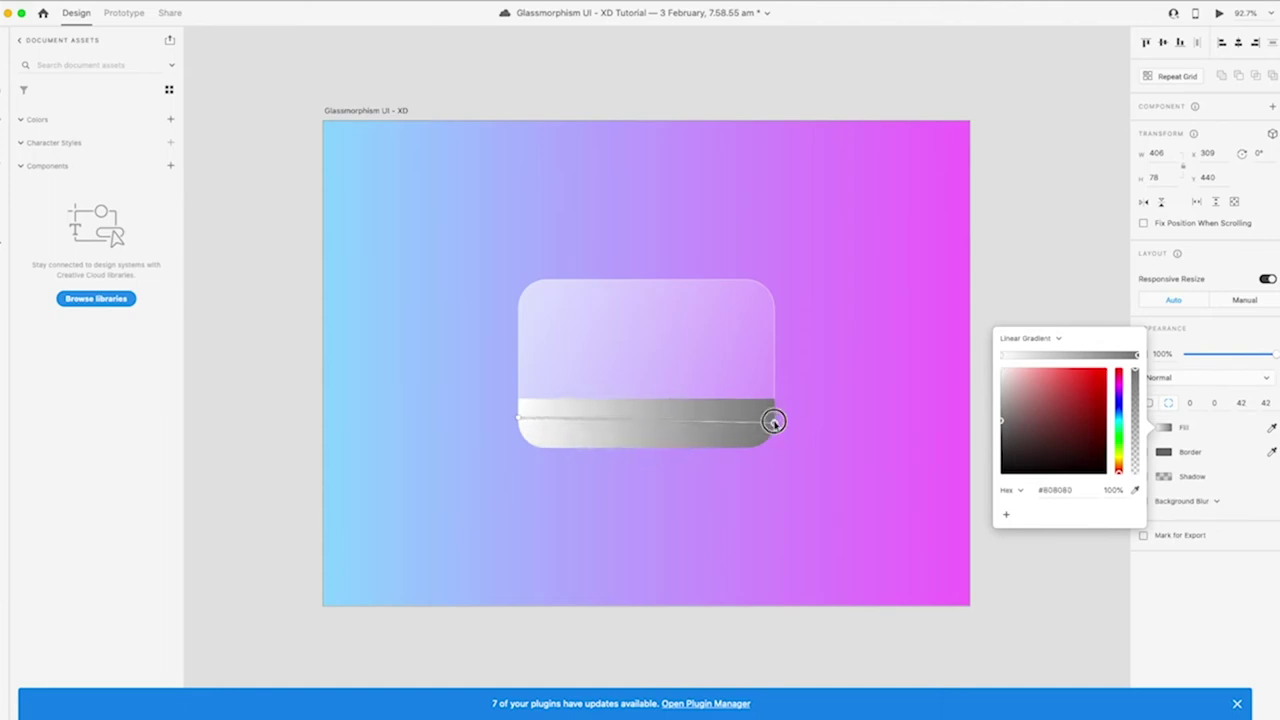
Colour the panel gradient deep blue on the left and bright magenta on the right
mouse_move(1120, 400)
left_mouse_down()
mouse_move(1052, 366)
mouse_move(1119, 384)
left_mouse_up()
left_click(1090, 366)
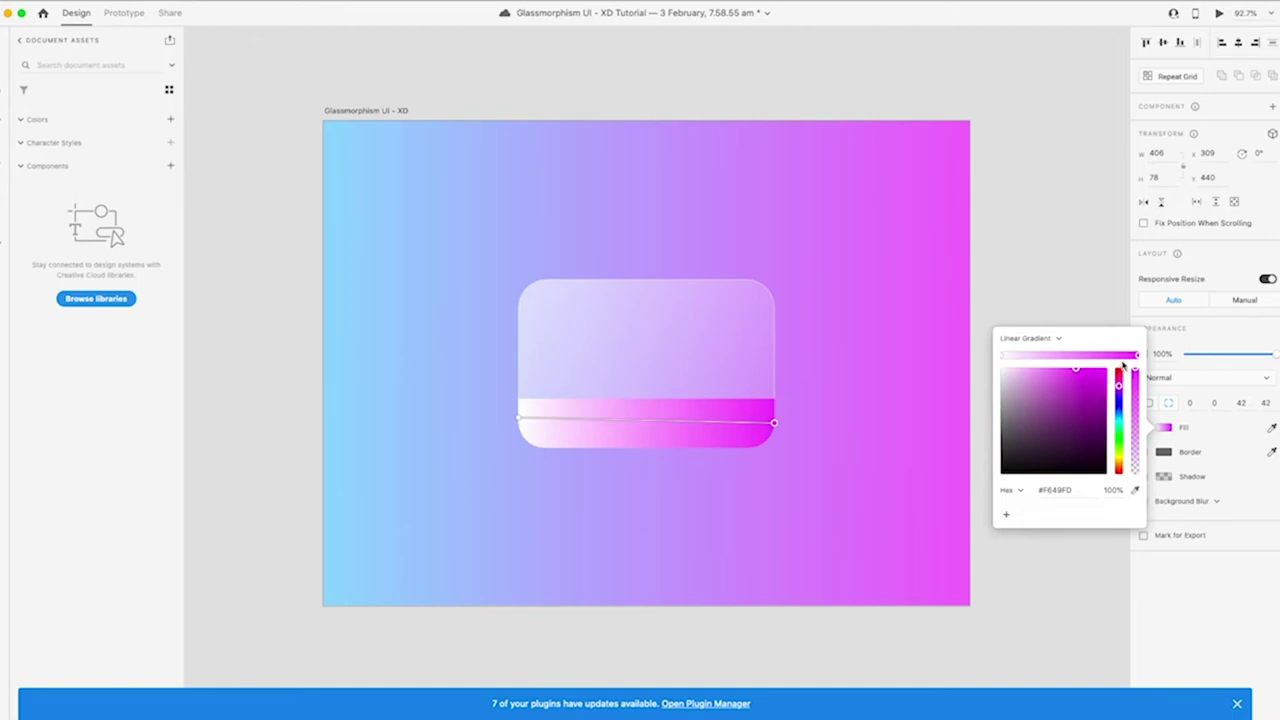
left_click(1002, 357)
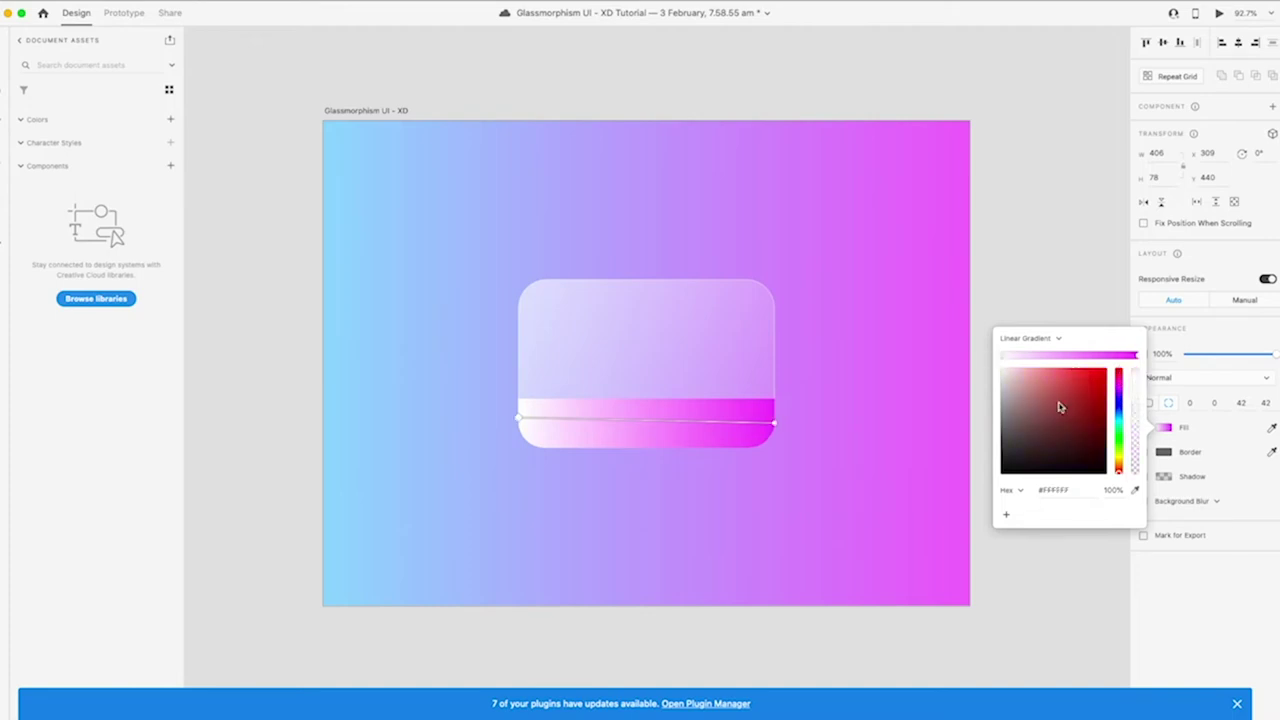
left_click(1117, 408)
mouse_move(1040, 401)
left_mouse_down()
mouse_move(1070, 354)
mouse_move(1088, 353)
left_mouse_up()
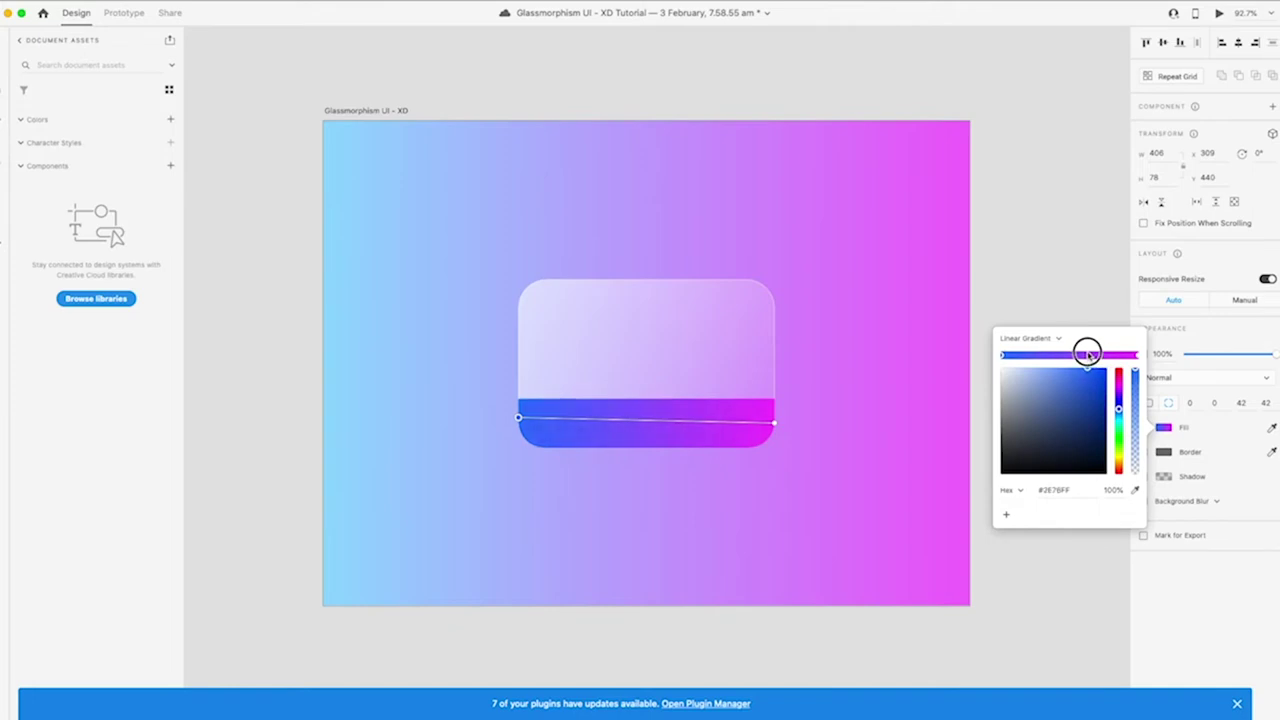
mouse_move(1088, 352)
left_mouse_down()
mouse_move(1103, 350)
mouse_move(1076, 384)
left_mouse_up()
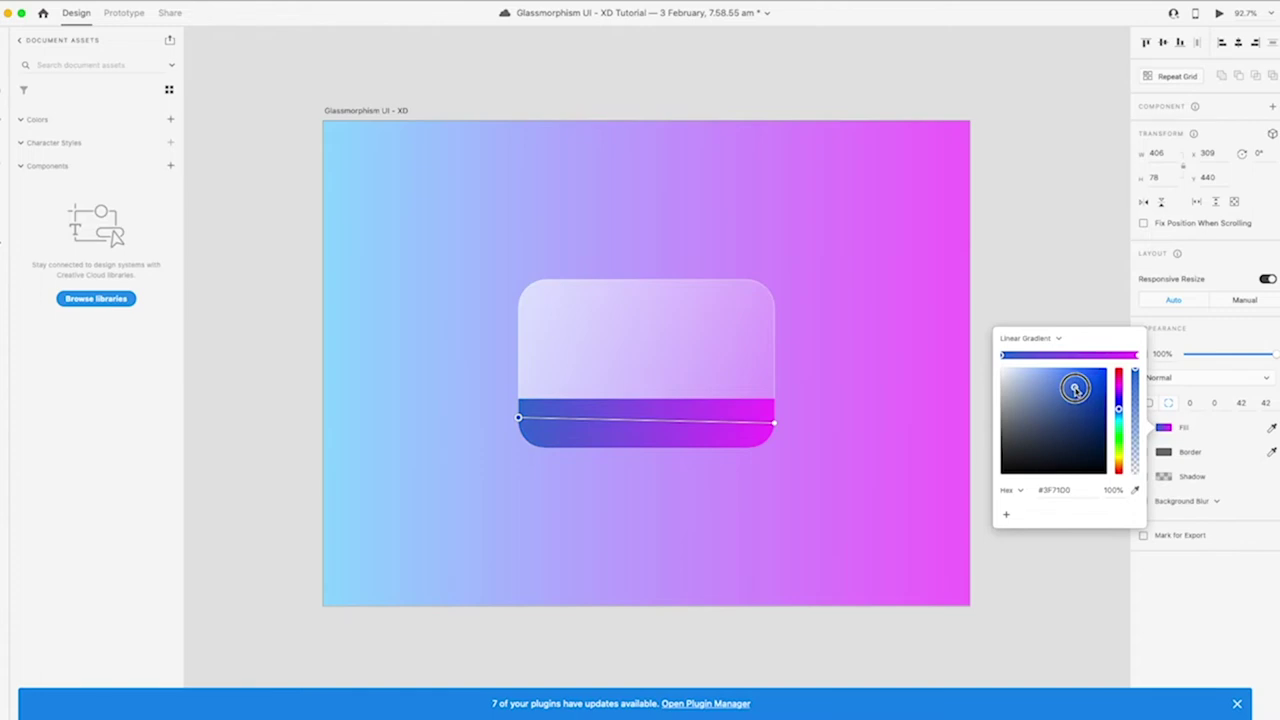
left_click(1010, 264)
key("super+1")
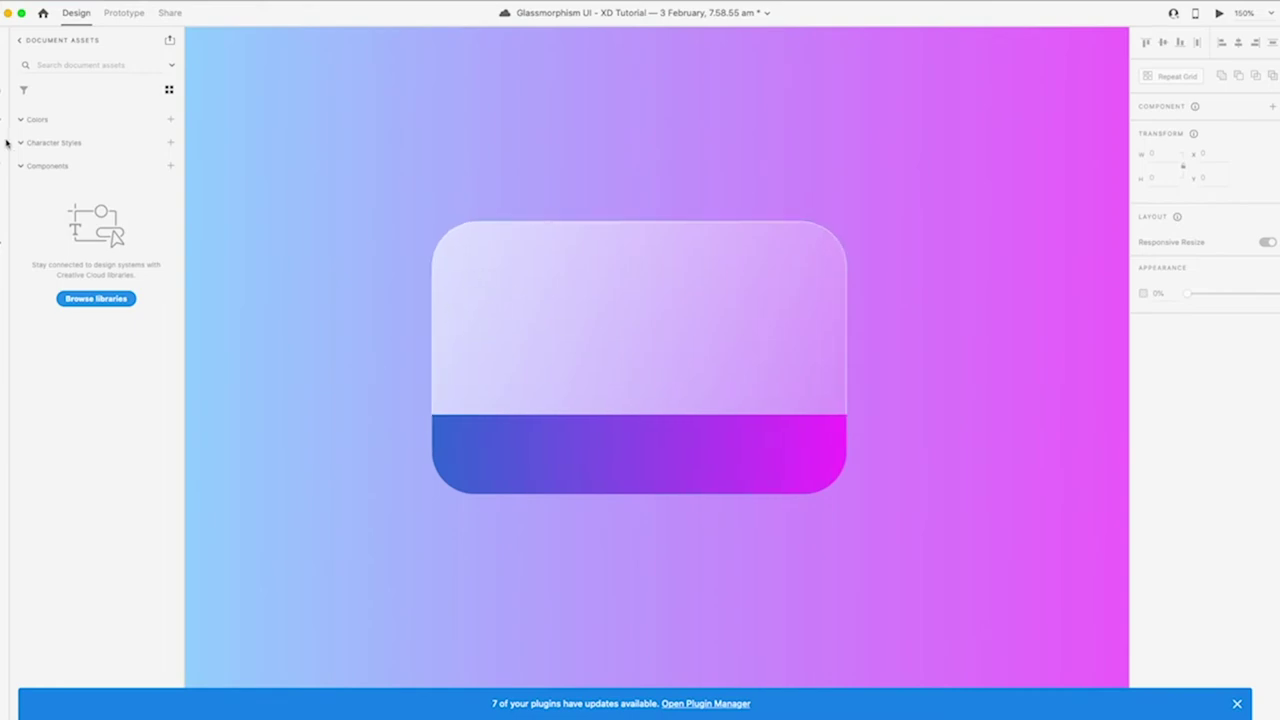
scroll(503, 337, "right", 3)
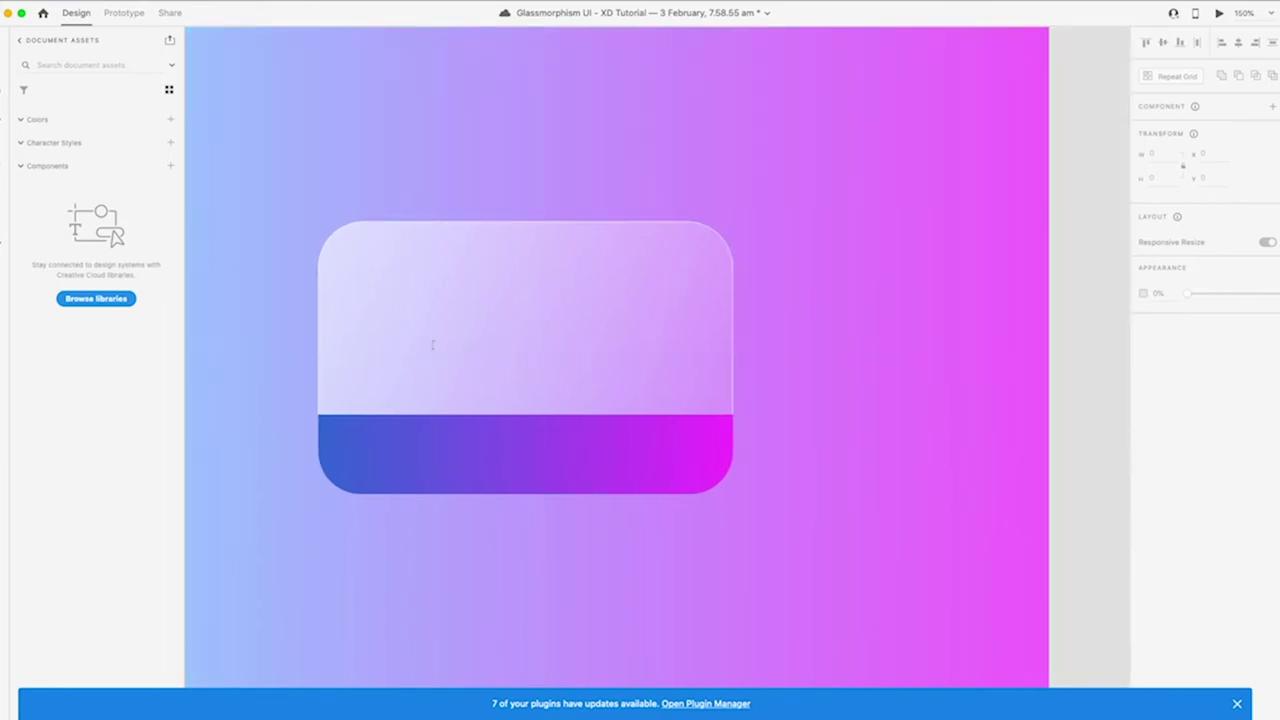
left_click(359, 370)
type("1234 0000")
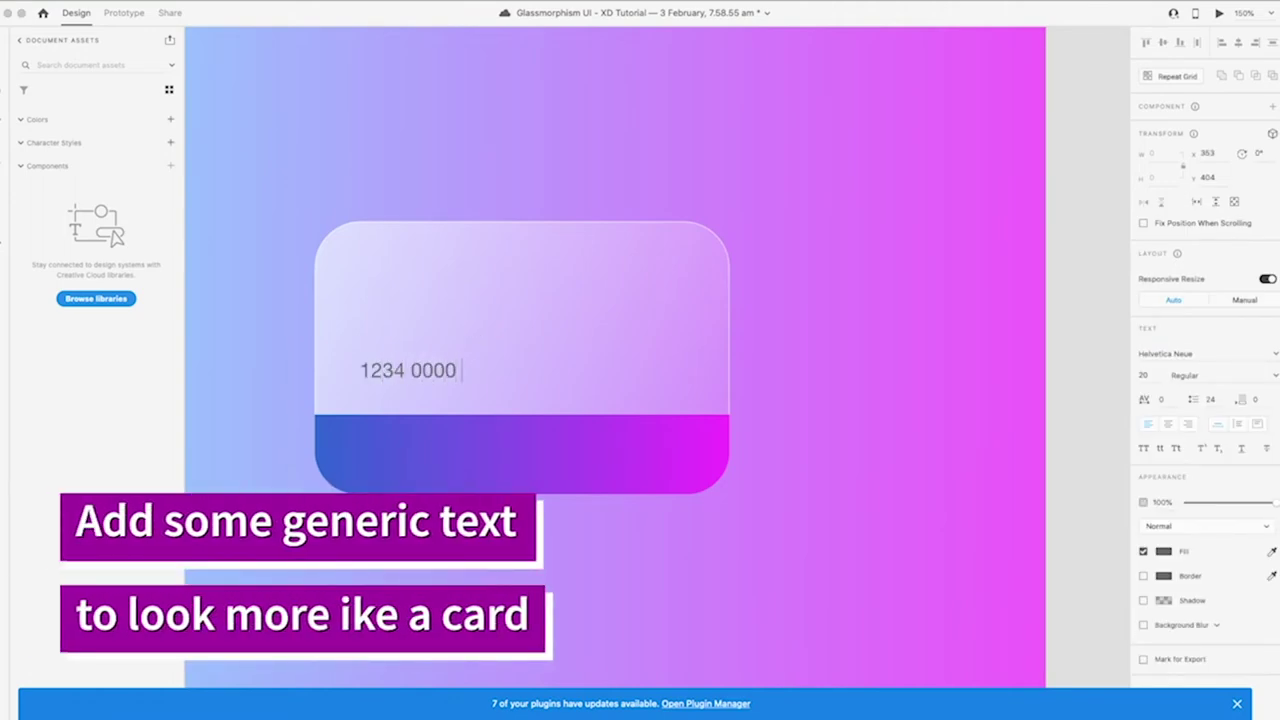
type(" 4567")
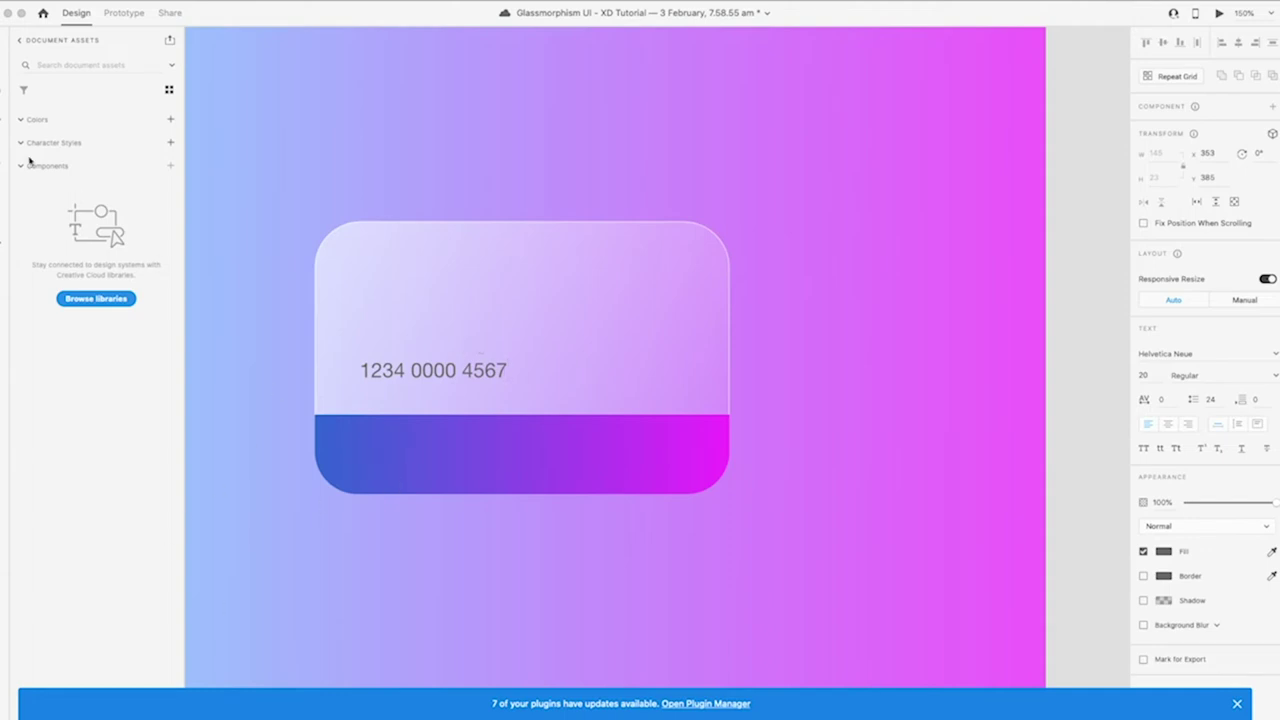
key("Escape")
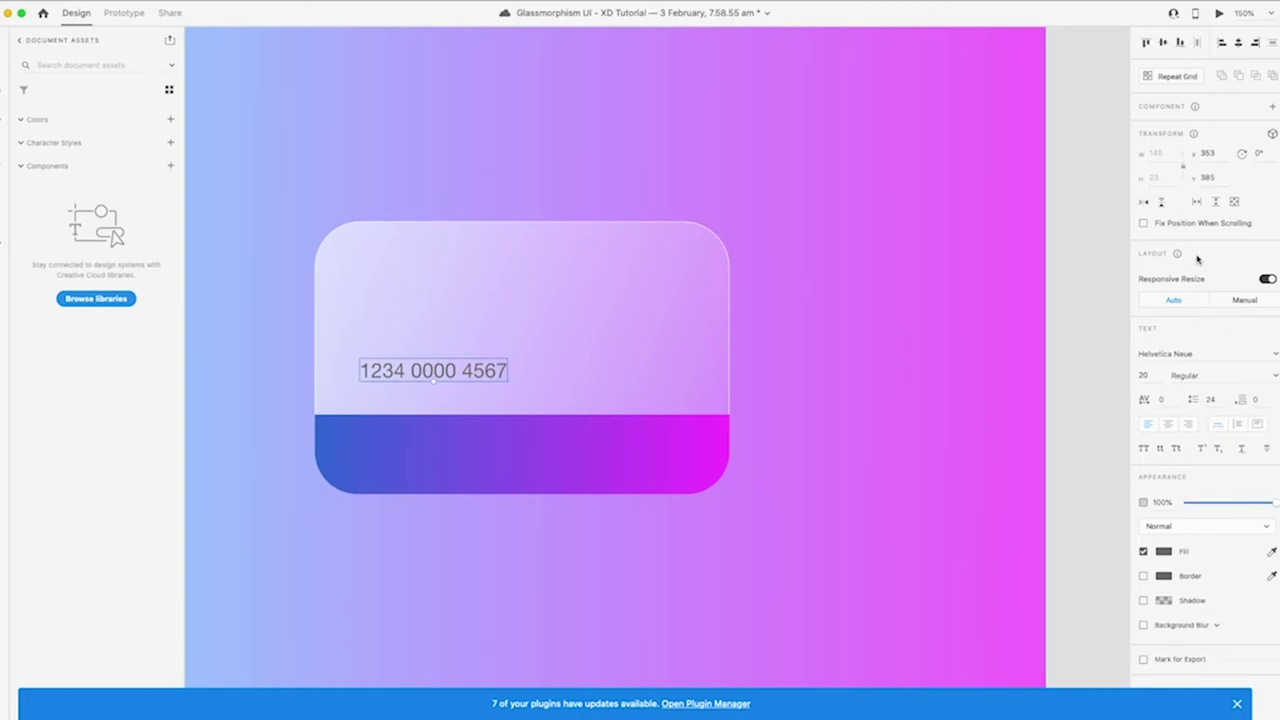
left_click(1197, 354)
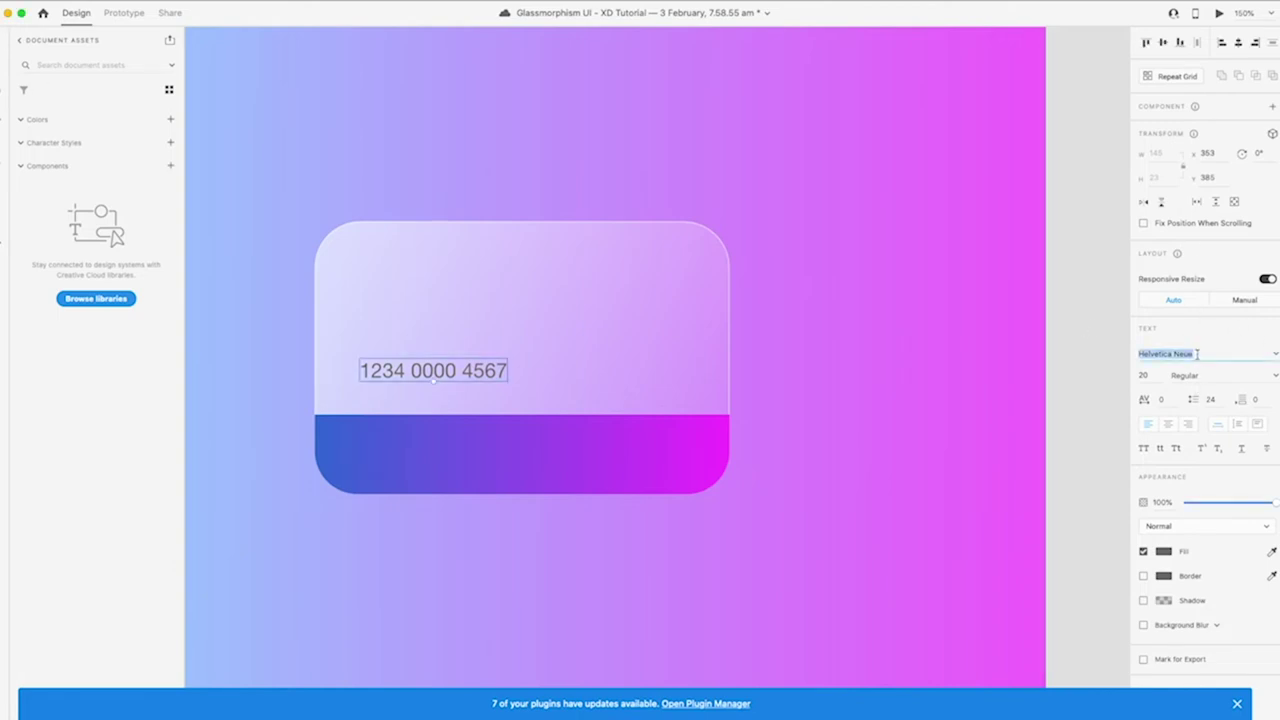
Set the card number font to Poppins Black and nudge it left and down
type("Poppins")
key("Return")
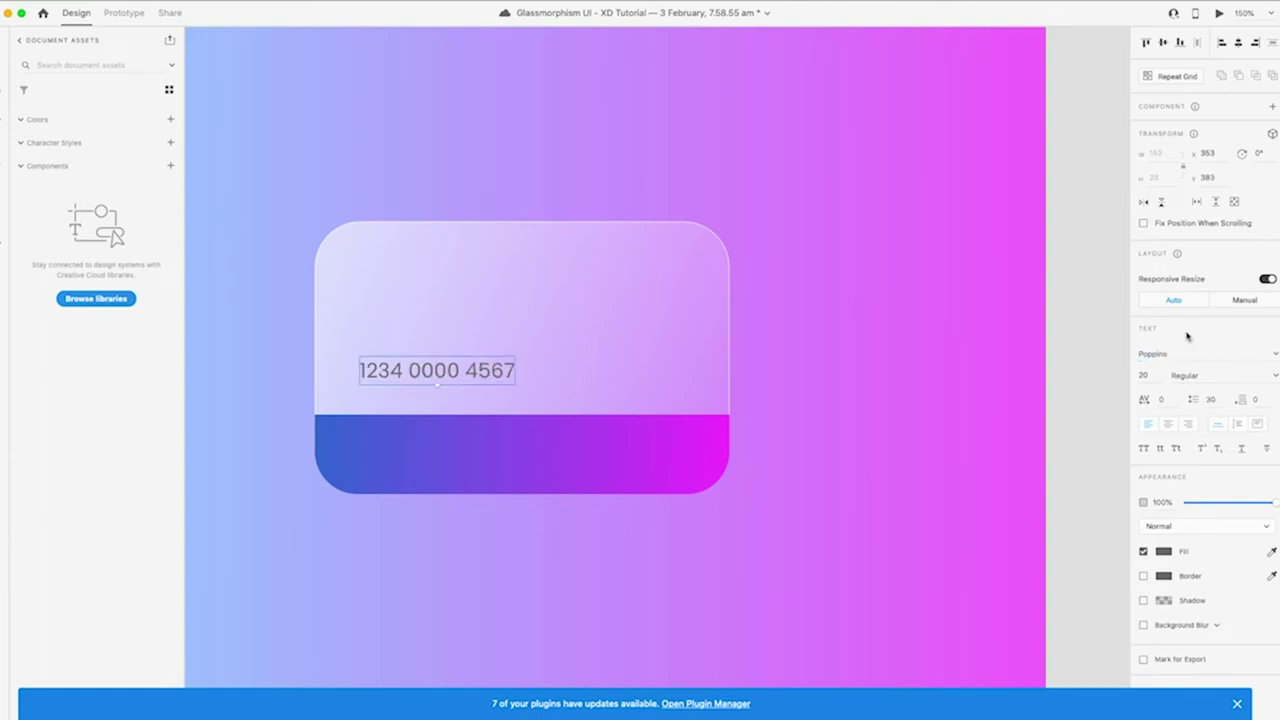
left_click(1270, 376)
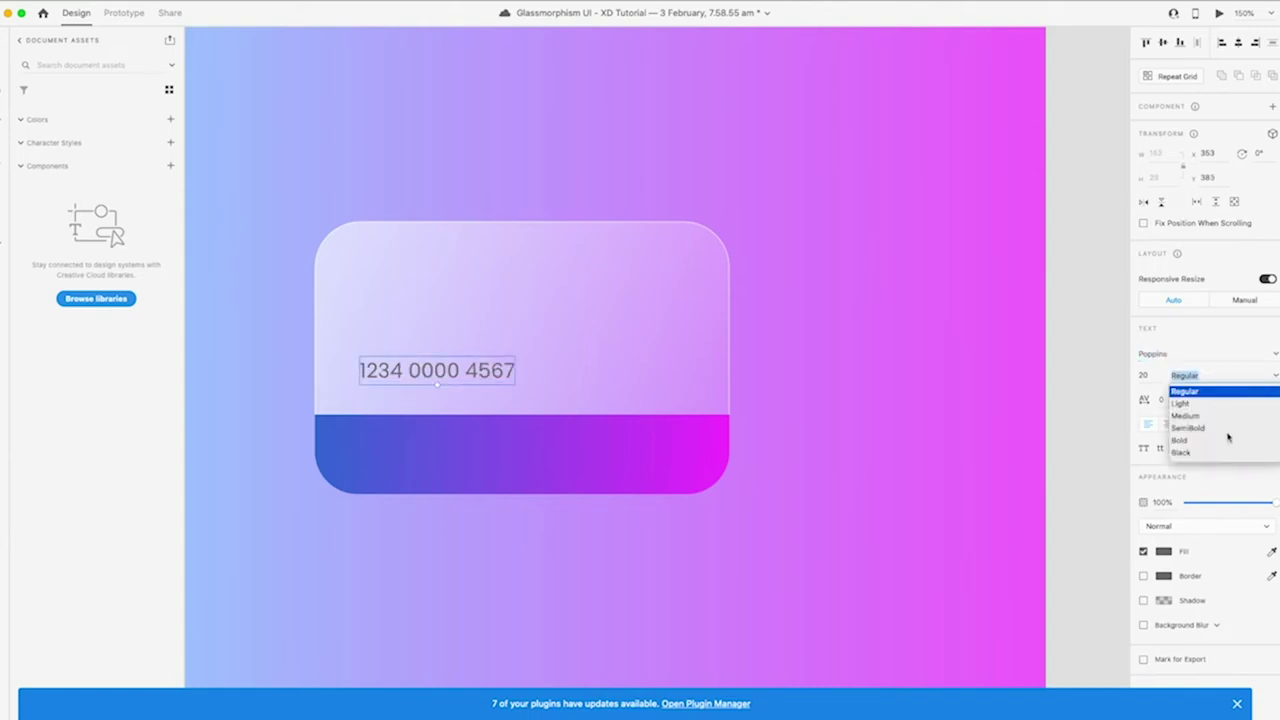
left_click(1200, 453)
left_click_drag(477, 380, 457, 393)
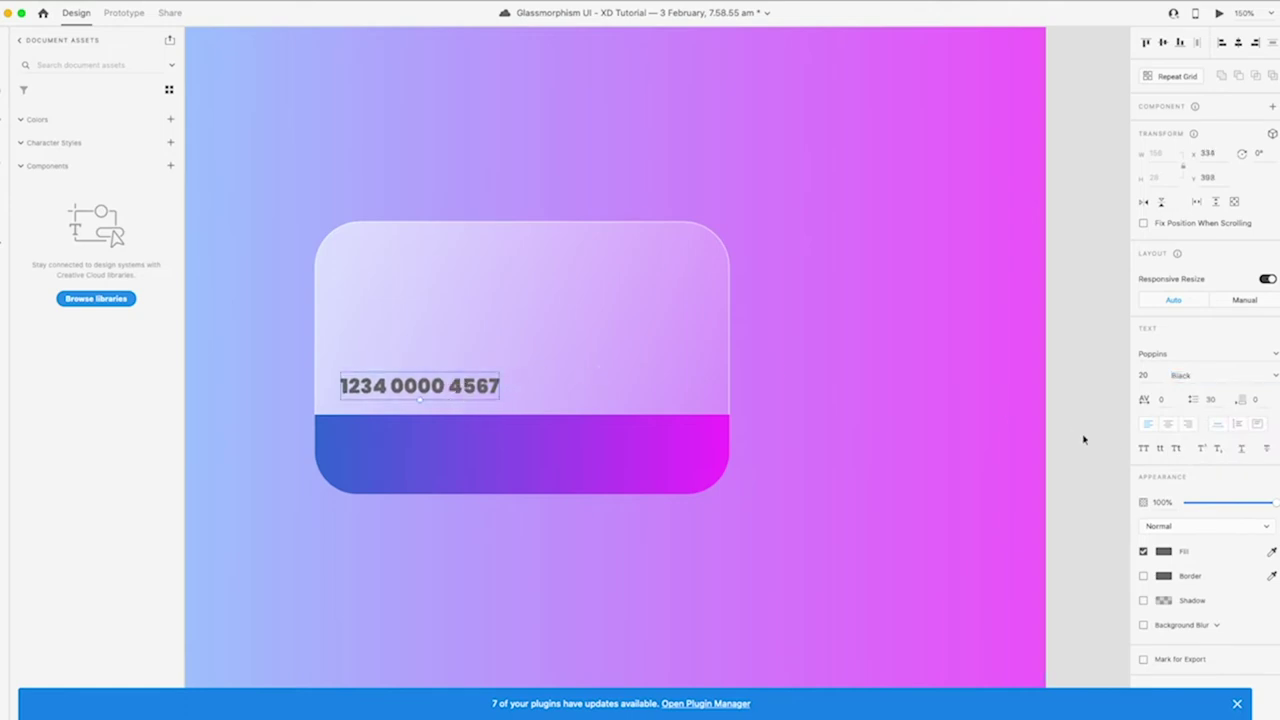
Give the card number a light grey fill with Multiply blending
left_click(1163, 551)
mouse_move(1076, 524)
left_mouse_down()
mouse_move(970, 460)
mouse_move(1092, 587)
mouse_move(1006, 540)
mouse_move(994, 594)
left_mouse_up()
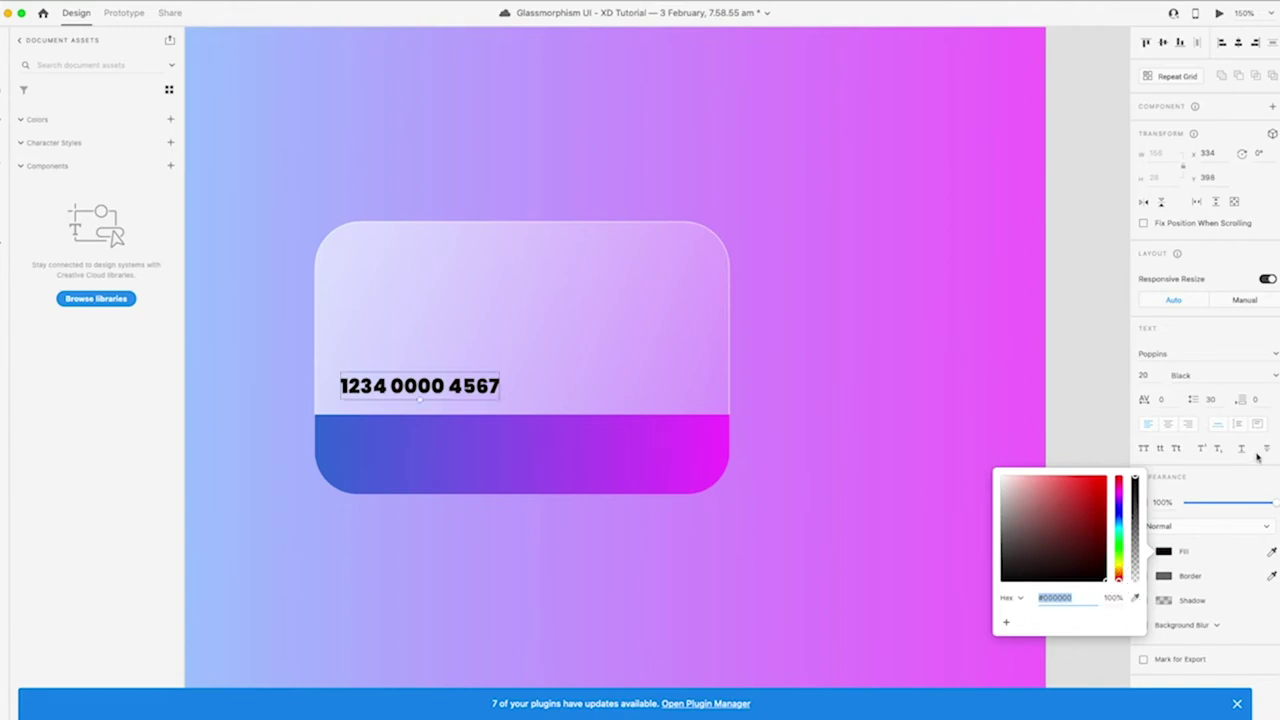
left_click(1250, 487)
left_click(1162, 532)
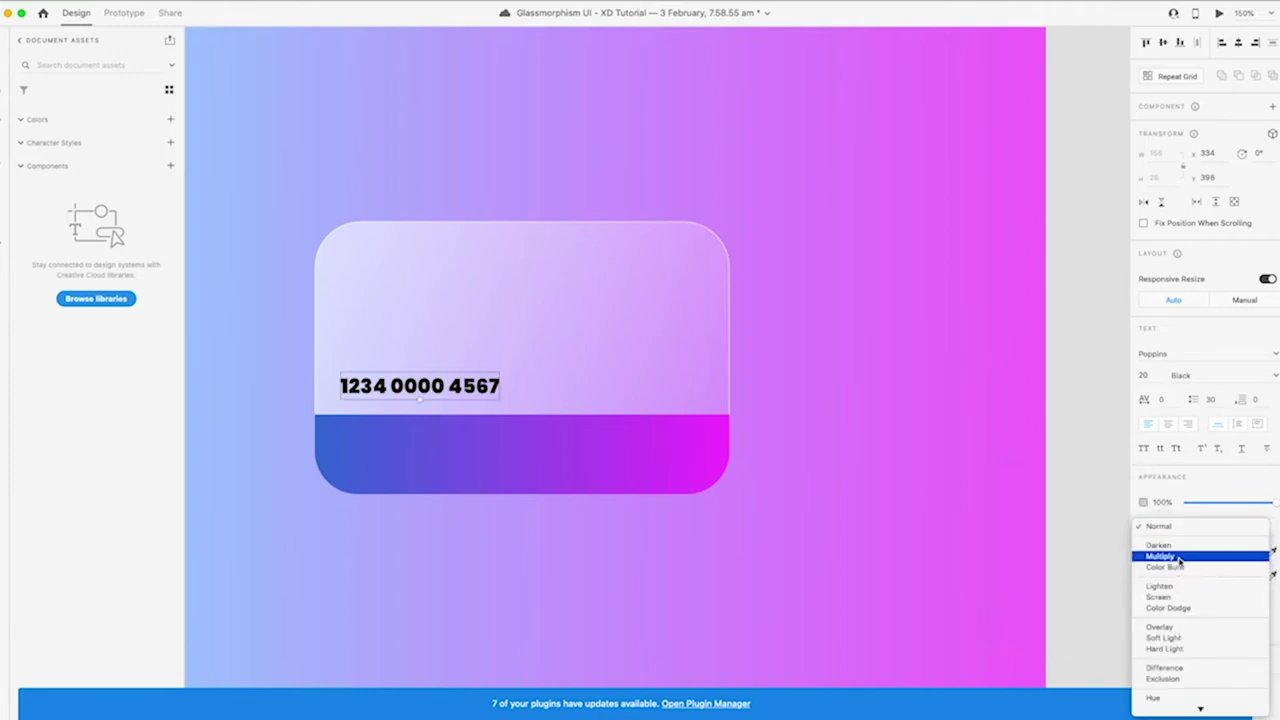
left_click(1180, 557)
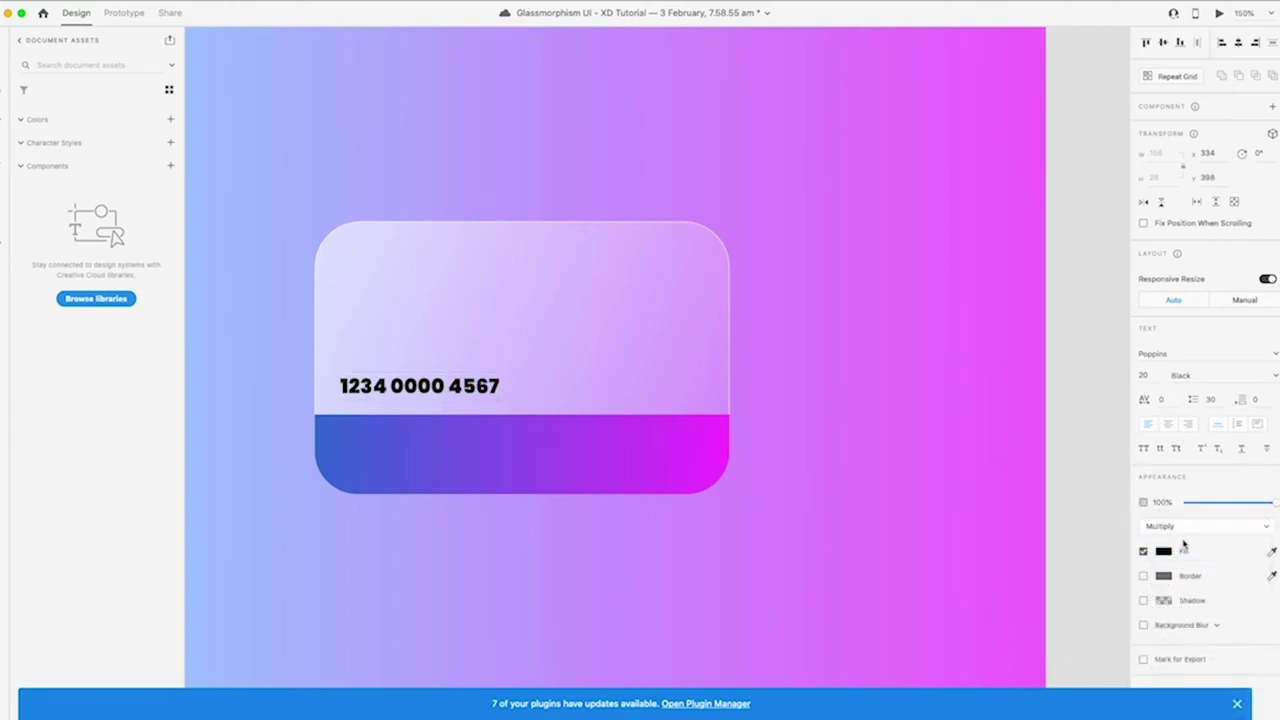
left_click(1165, 551)
mouse_move(1086, 534)
left_mouse_down()
mouse_move(1088, 489)
mouse_move(990, 502)
mouse_move(971, 535)
left_mouse_up()
left_click(1218, 488)
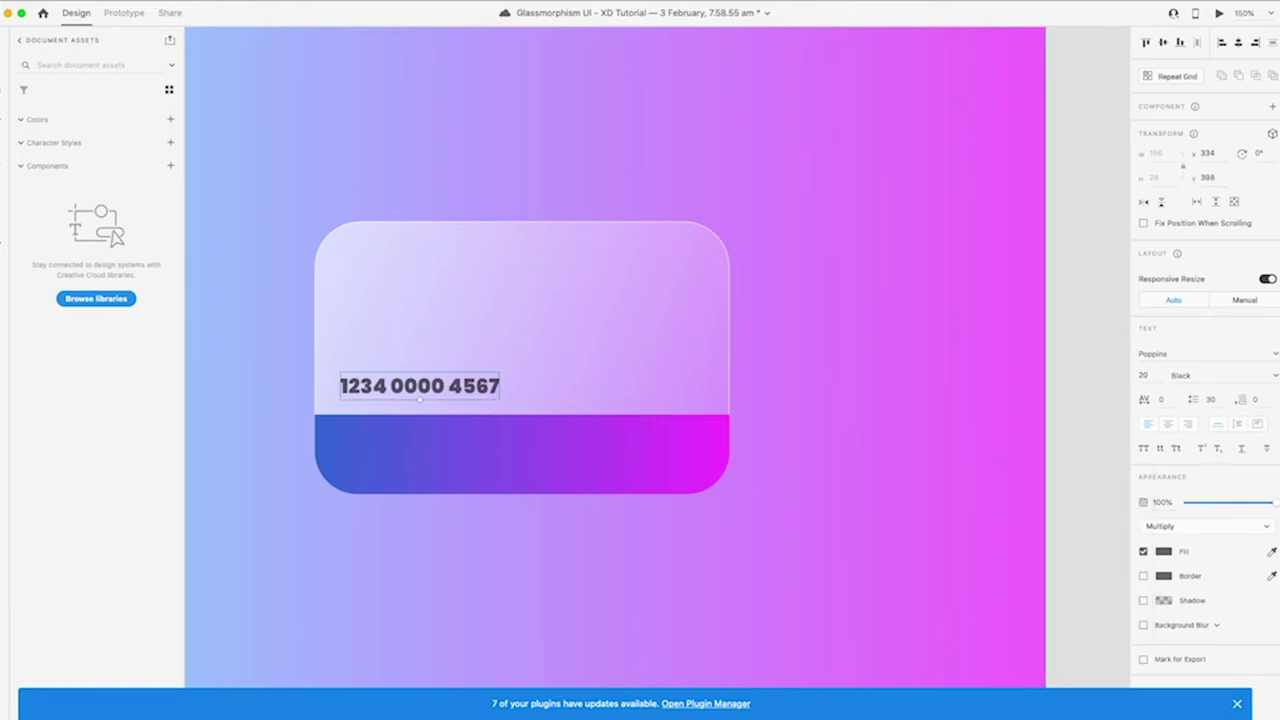
Change the card number to Bold weight with 250 character spacing
left_click(1274, 375)
left_click(1204, 440)
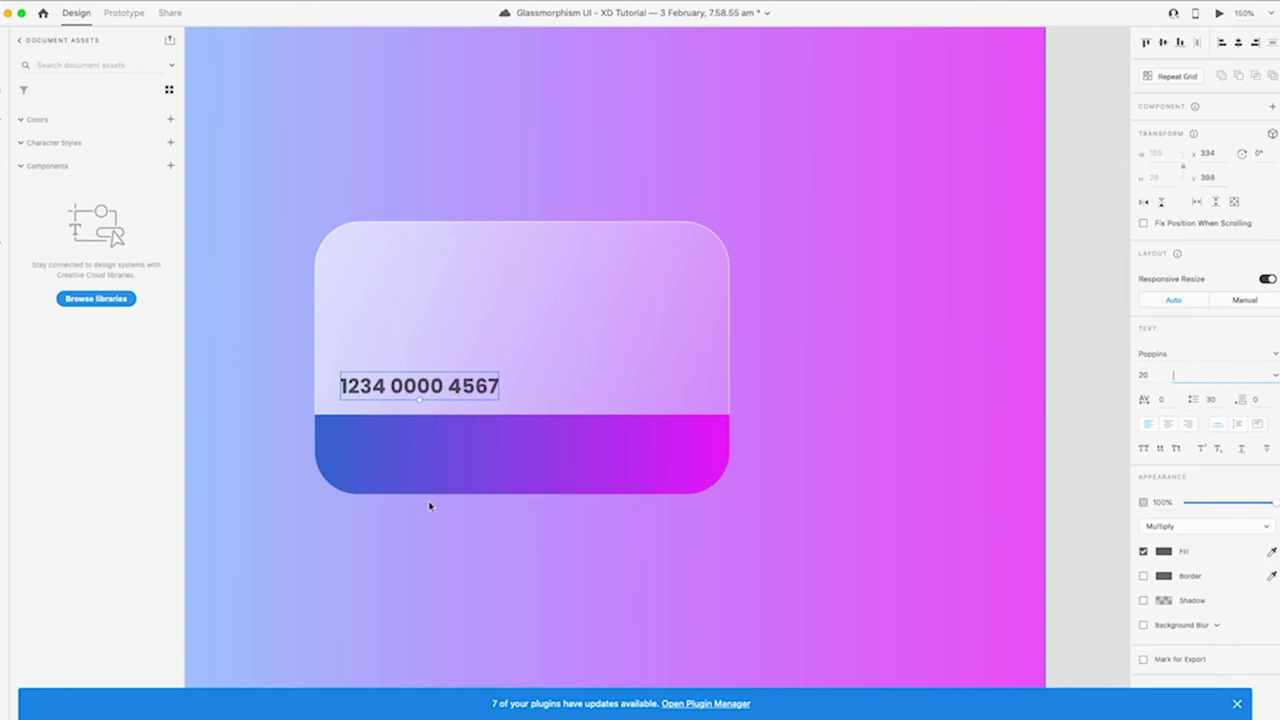
left_click(1166, 400)
key("shift+Up")
key("shift+Up")
key("shift+Up")
key("shift+Up")
key("shift+Up")
key("shift+Up")
key("shift+Up")
key("shift+Up")
key("shift+Up")
key("shift+Up")
key("shift+Up")
key("shift+Up")
key("shift+Up")
key("shift+Up")
key("shift+Up")
key("shift+Up")
key("shift+Up")
key("shift+Up")
key("shift+Up")
key("shift+Up")
key("shift+Up")
key("shift+Up")
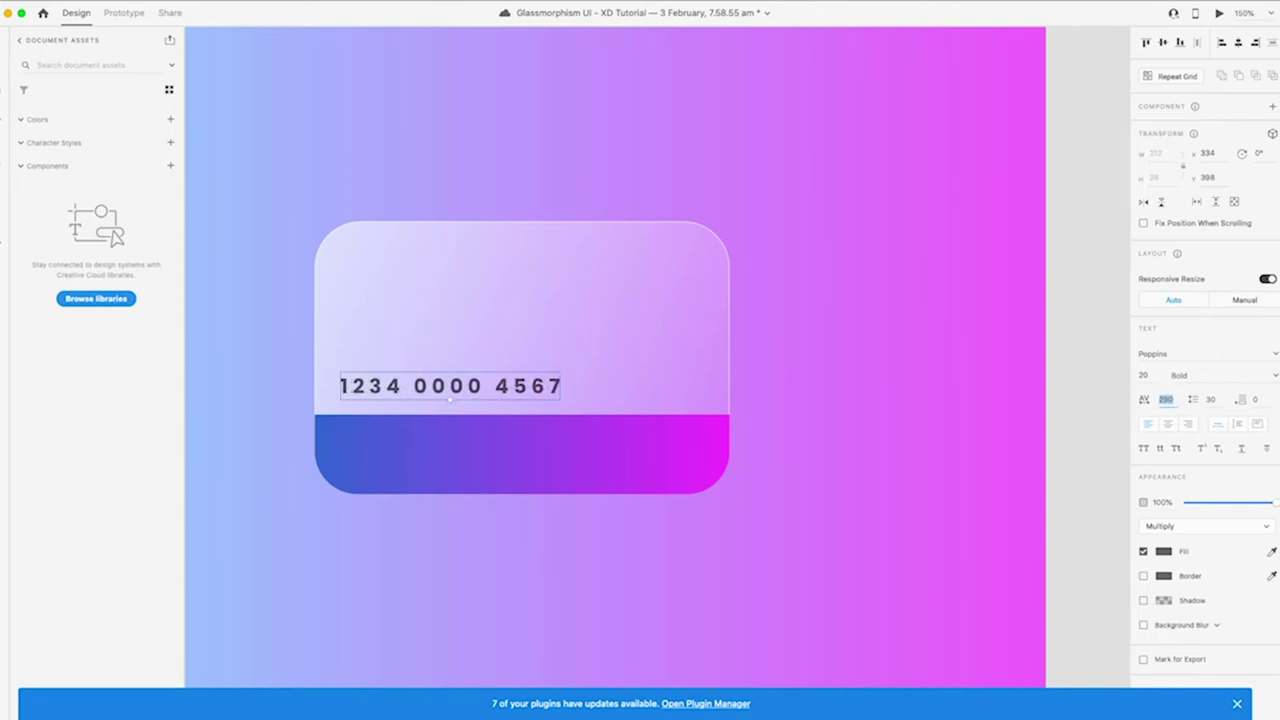
left_click(1100, 455)
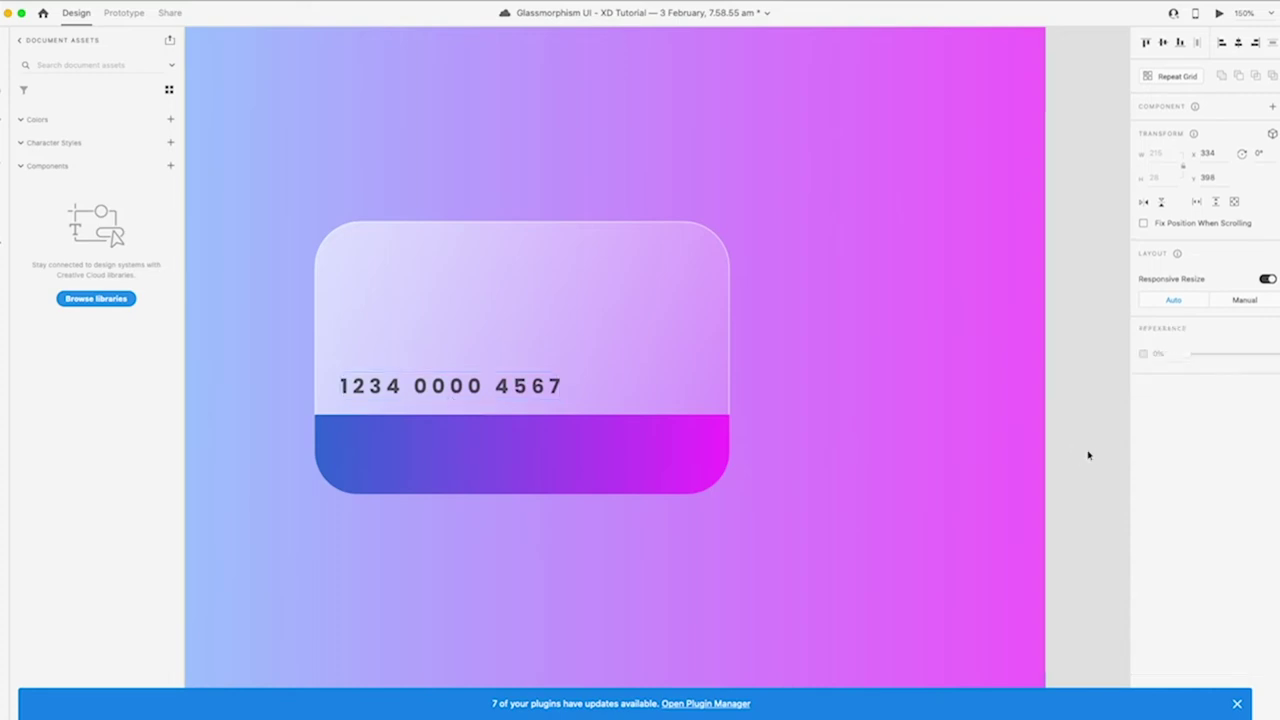
Duplicate the card number near the card's top and retype the copy as 'BANK NAME'
left_click_drag(510, 392, 501, 263)
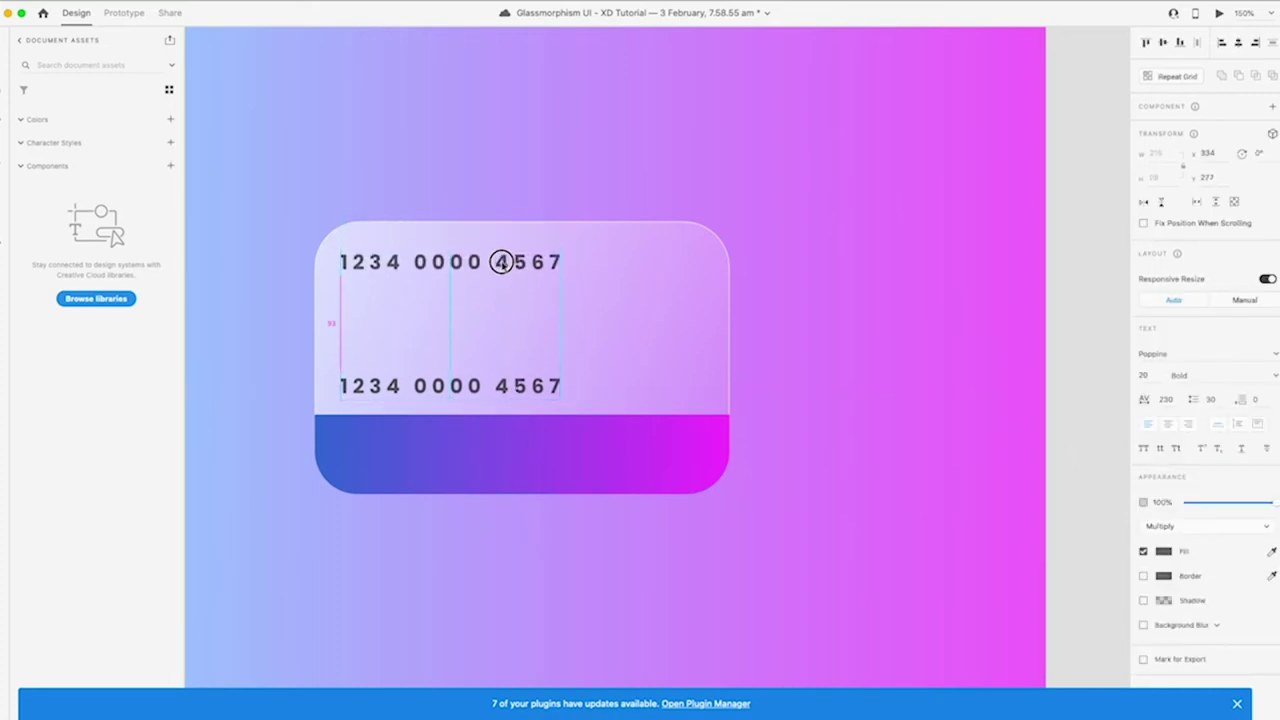
double_click(486, 263)
key("ctrl+a")
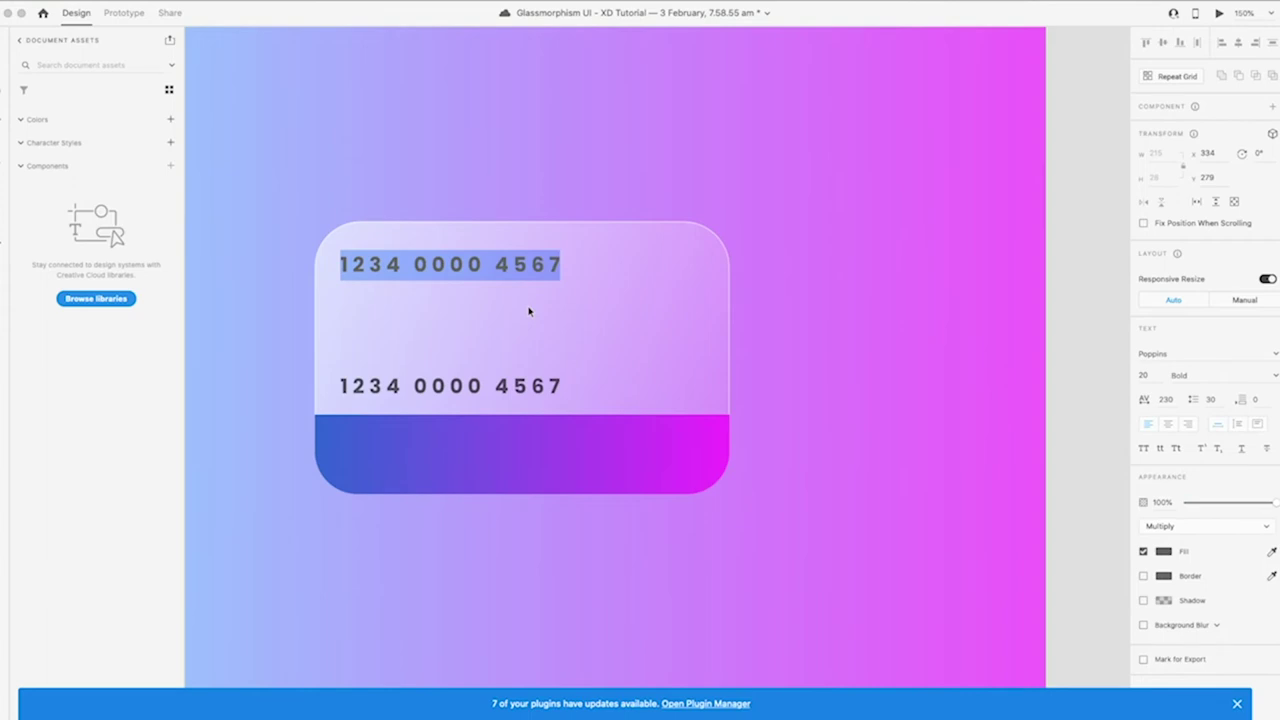
type("BANK NAME")
Set the BANK NAME text to font size 30 with 0 letter spacing
key("ctrl+a")
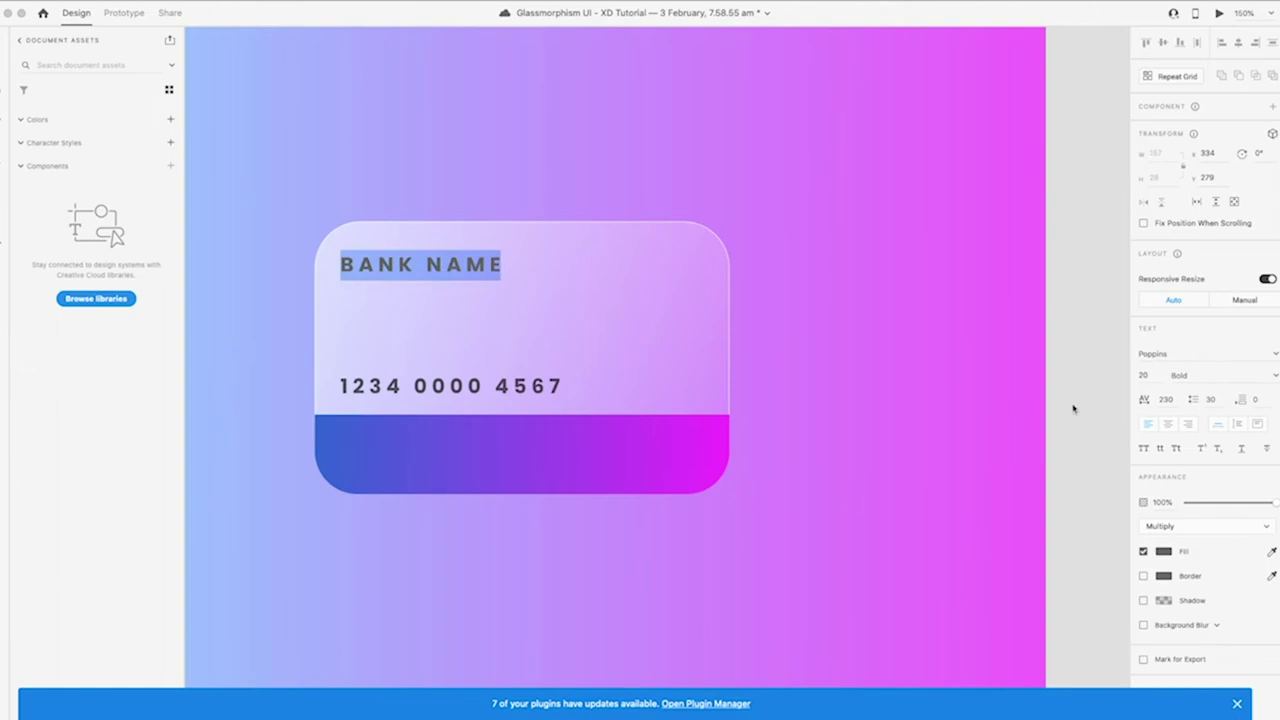
left_click(1154, 376)
key("Return")
left_click(1143, 376)
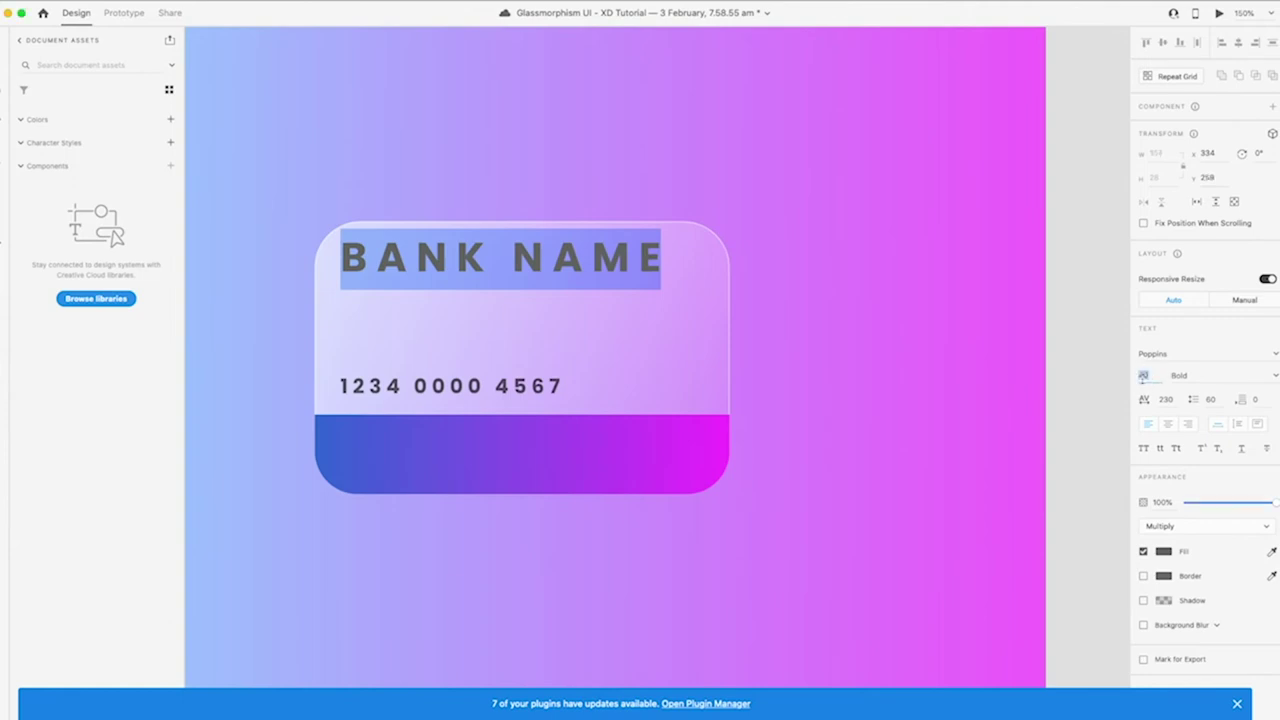
type("0")
key("Return")
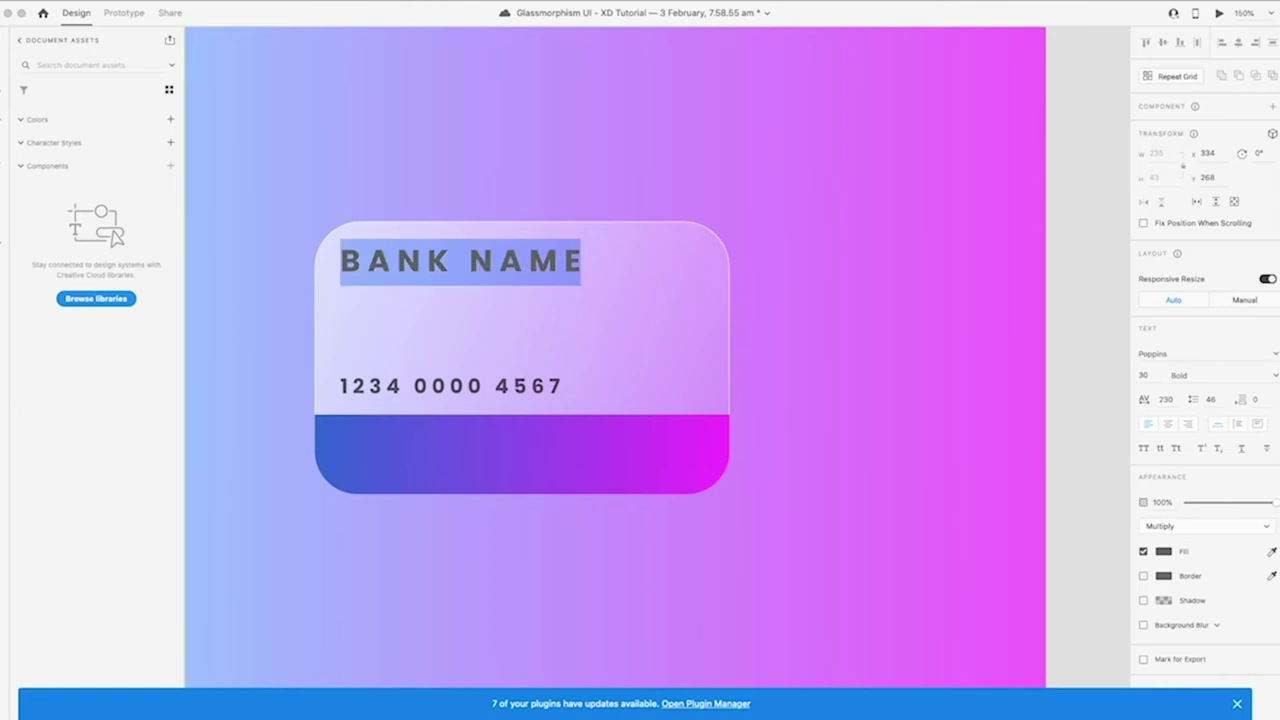
left_click(1166, 399)
type("0")
key("Return")
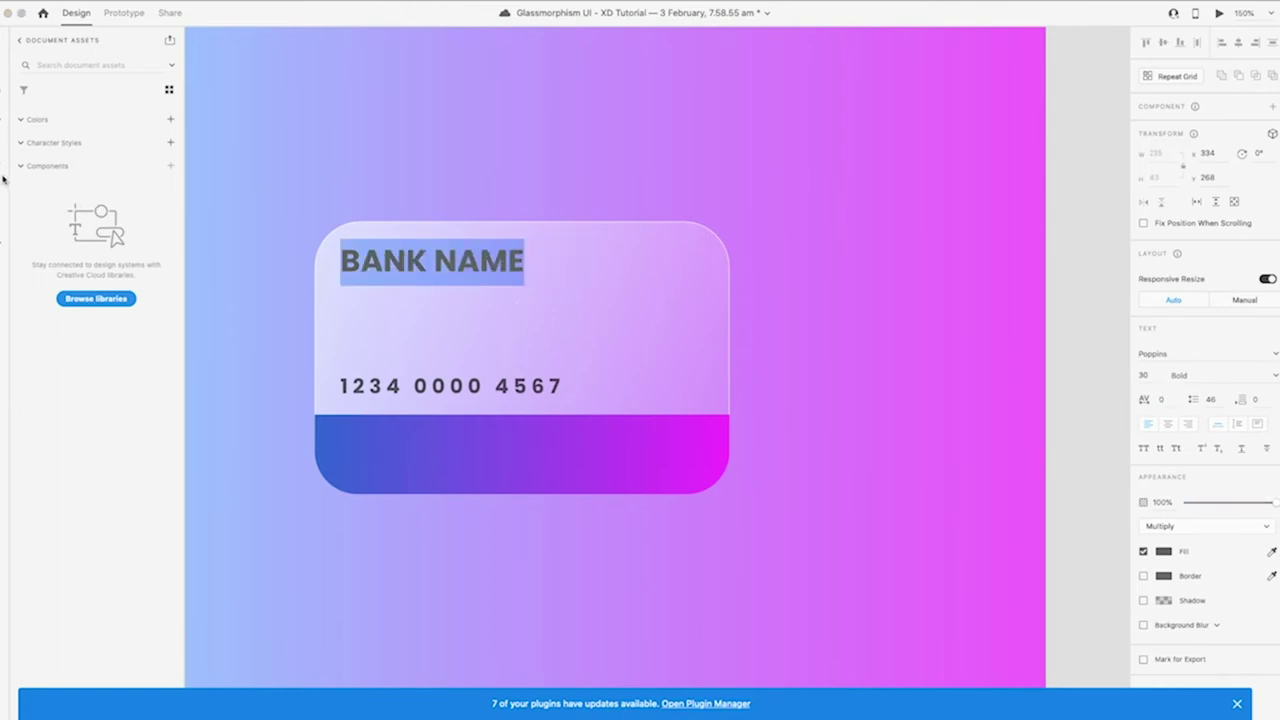
key("Escape")
Nudge BANK NAME slightly down and give it a purple fill
left_click_drag(448, 262, 448, 267)
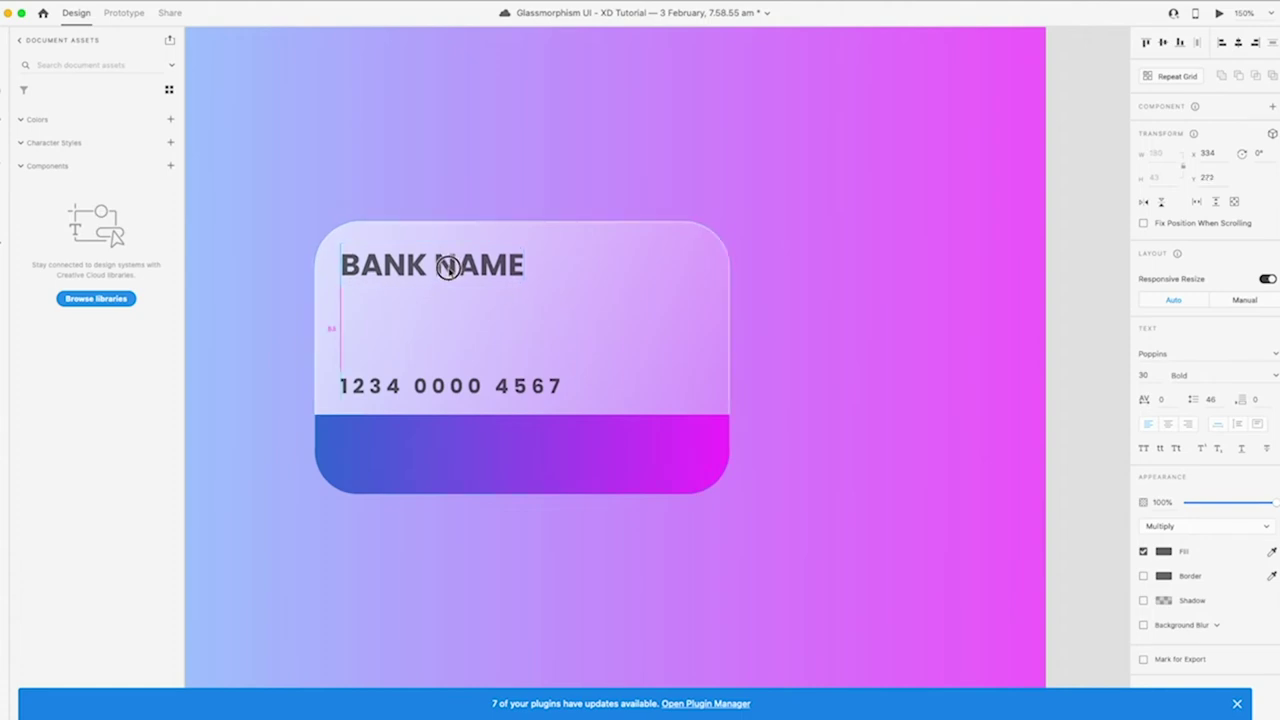
left_click(1164, 551)
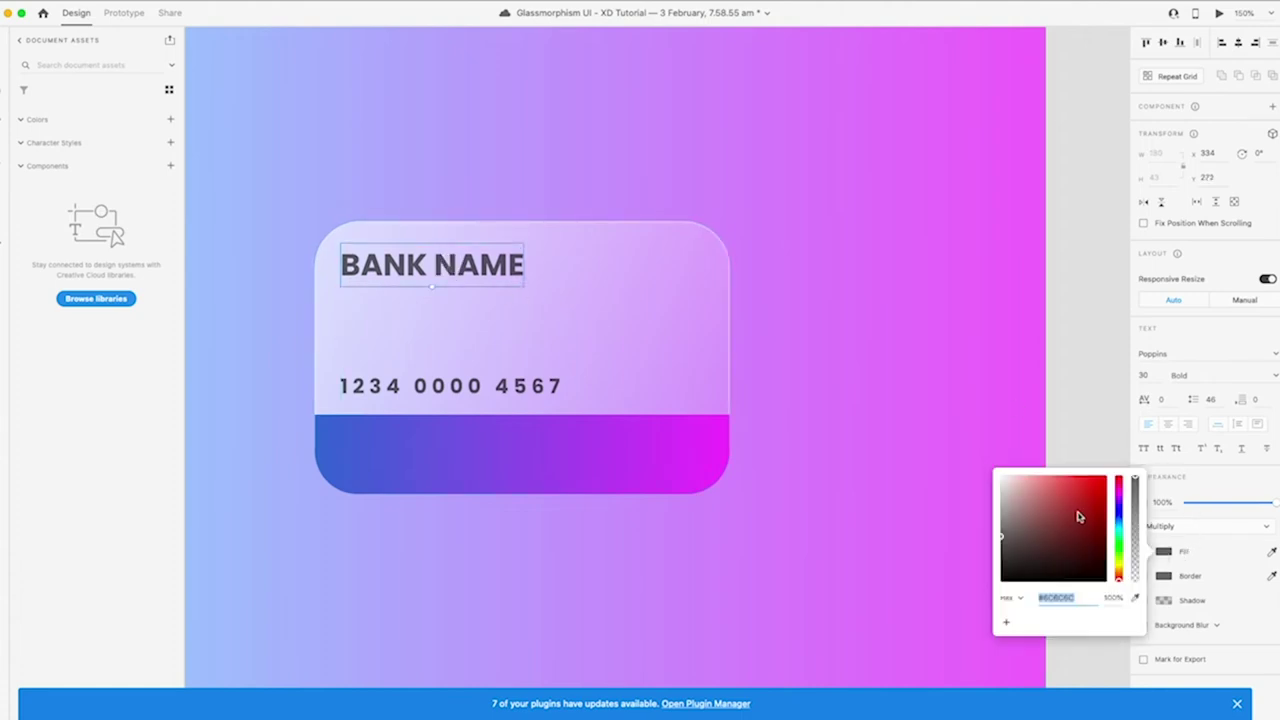
mouse_move(1120, 548)
left_mouse_down()
mouse_move(1118, 505)
mouse_move(1075, 470)
left_mouse_up()
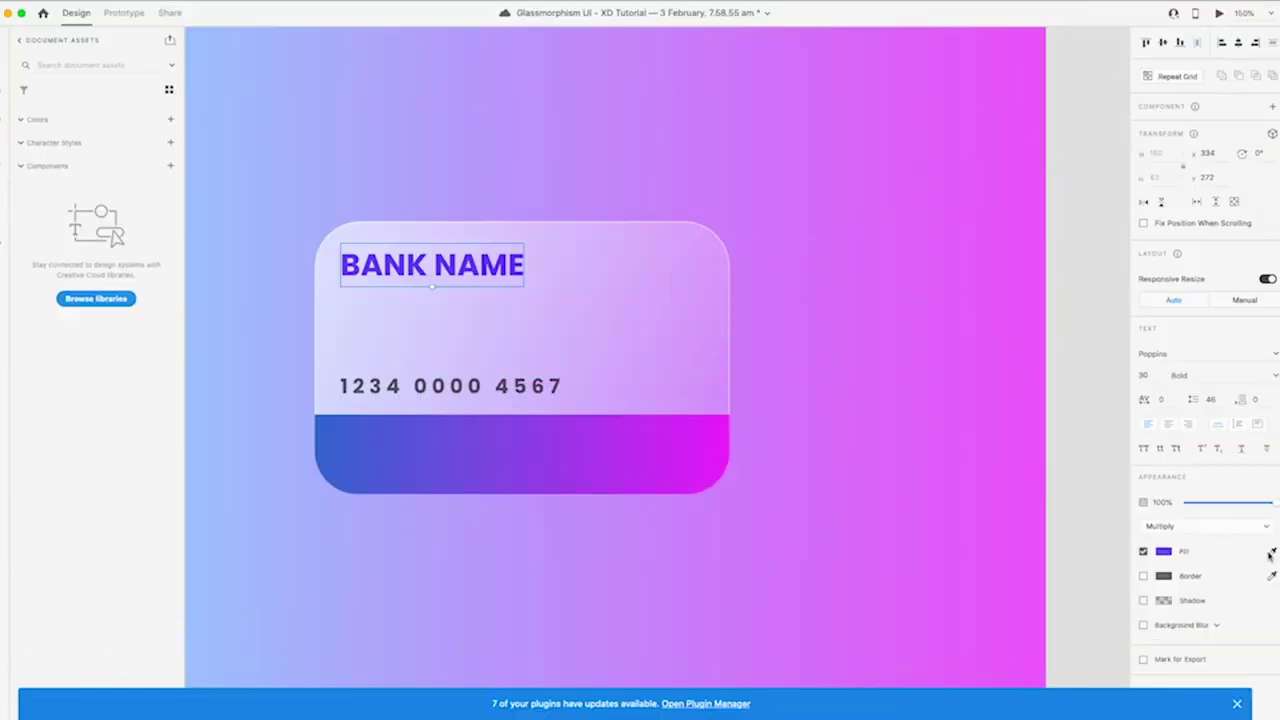
Recolour BANK NAME with a blue sampled from the card, then shift both text lines up together
left_click(1271, 551)
left_click(352, 430)
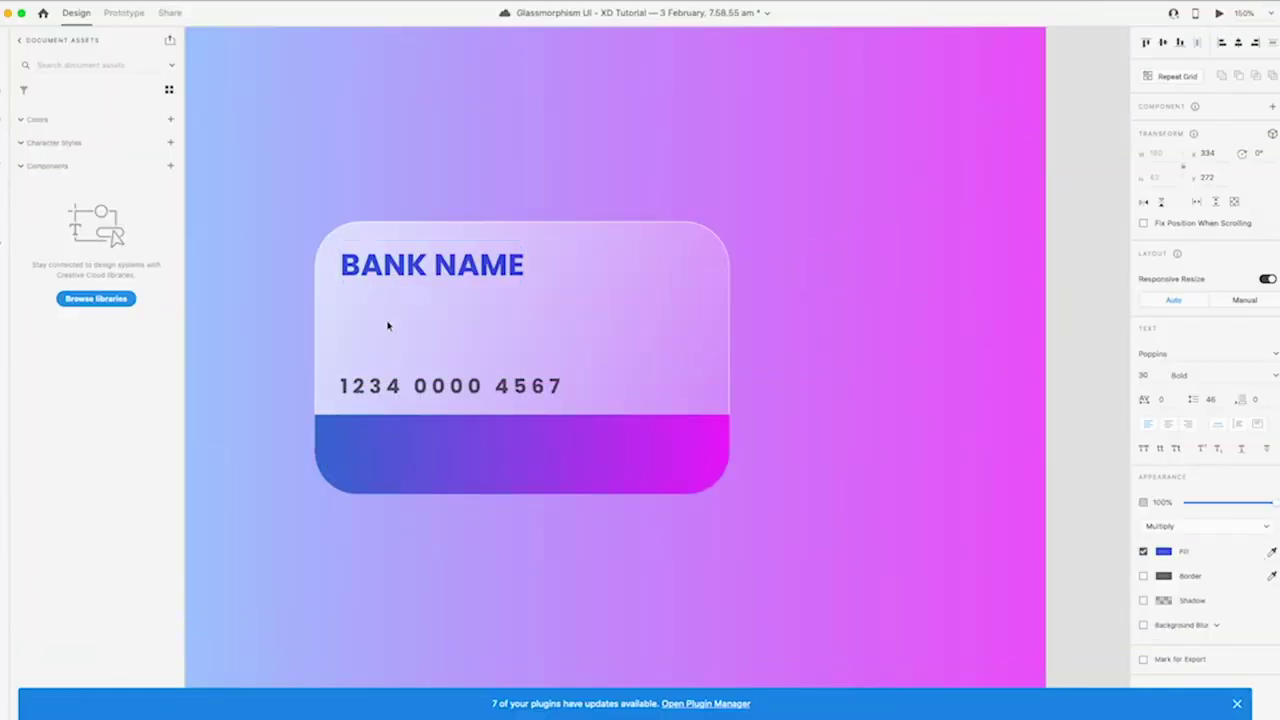
left_click(414, 396)
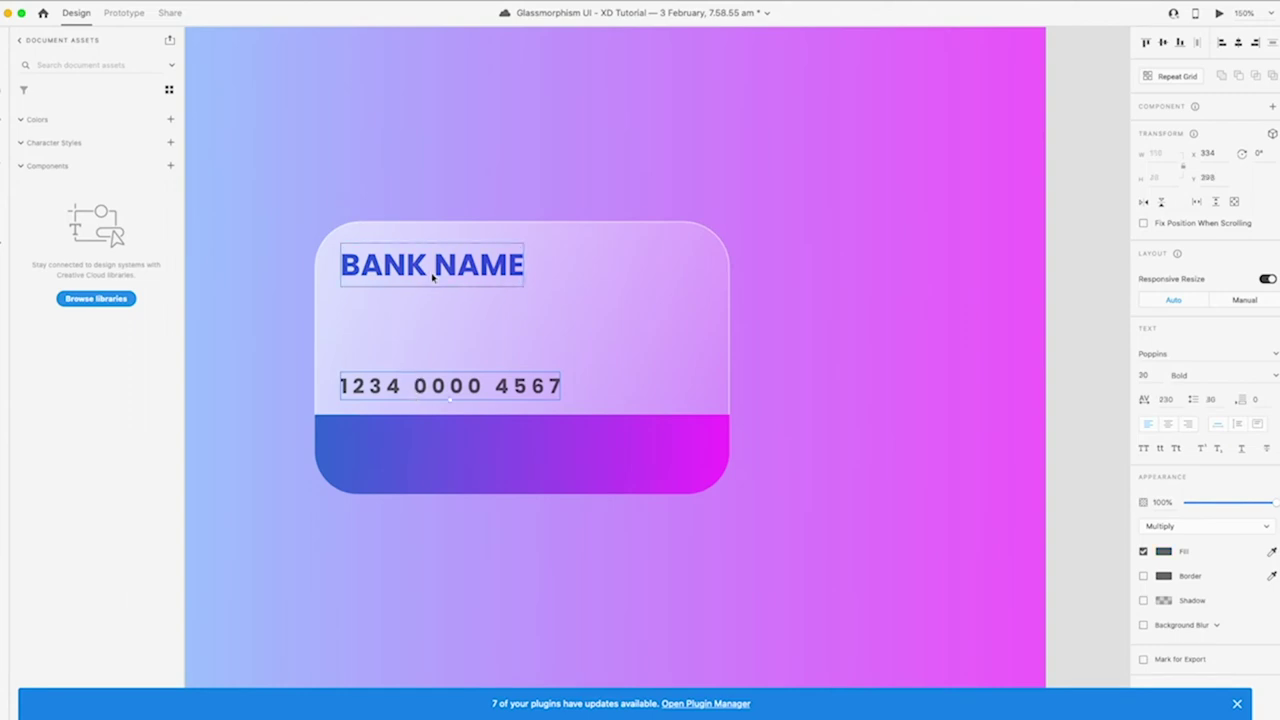
left_click(440, 276, "shift")
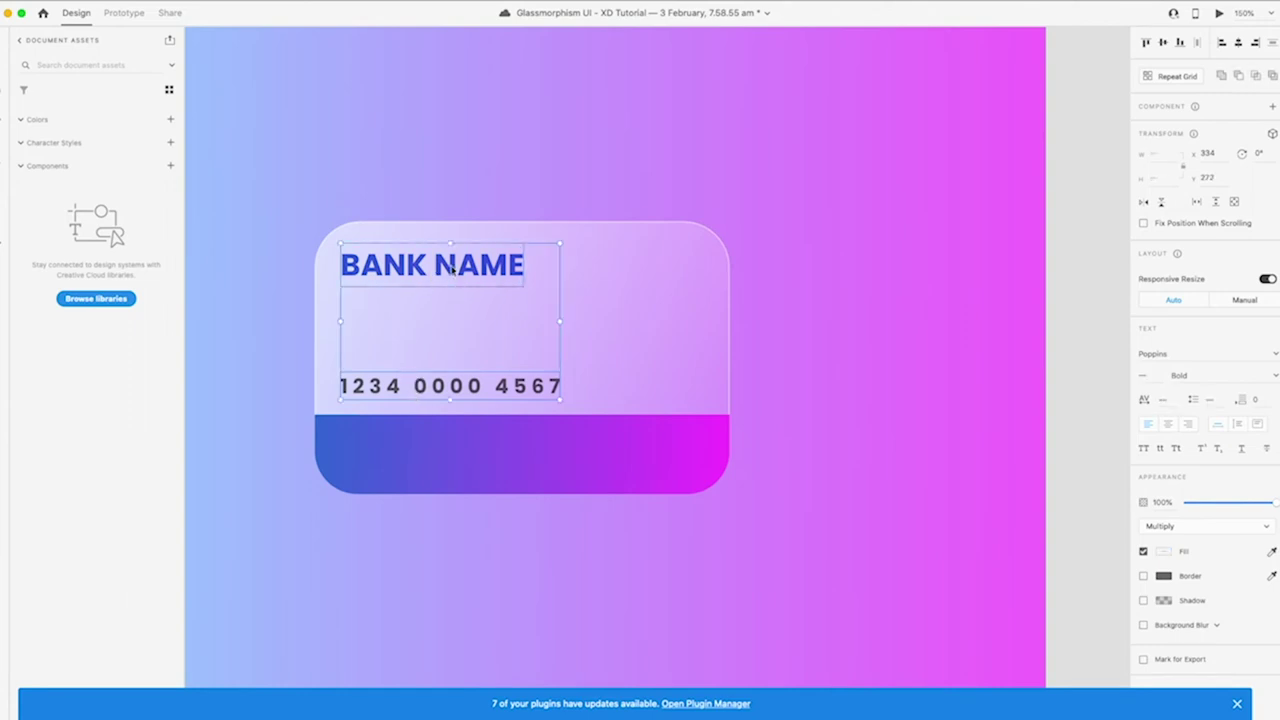
left_click_drag(452, 268, 462, 259)
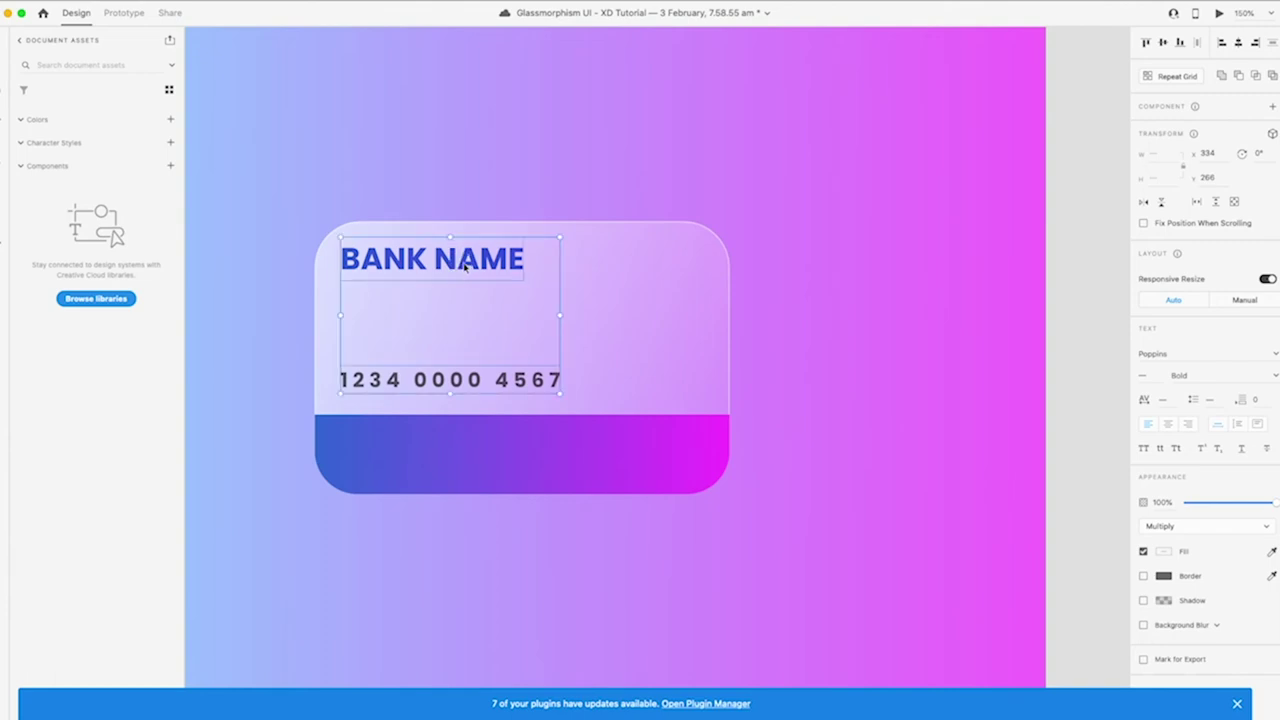
left_click_drag(465, 268, 465, 270)
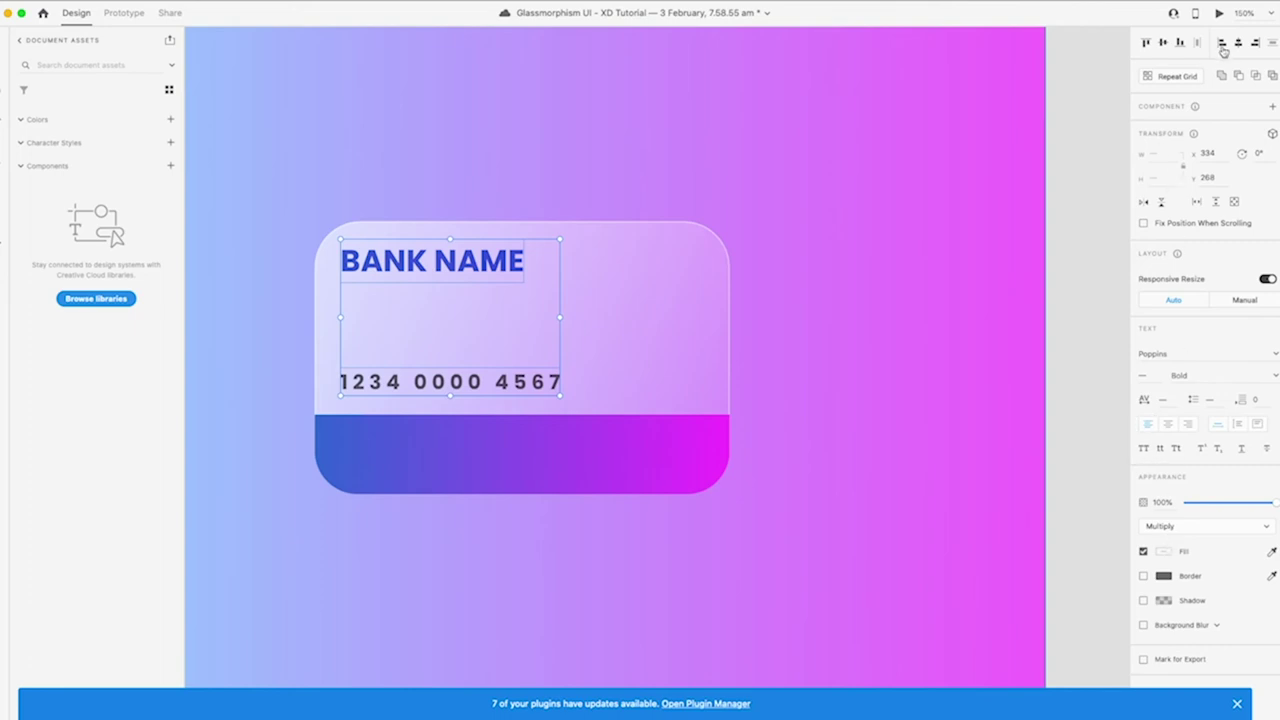
left_click(1066, 314)
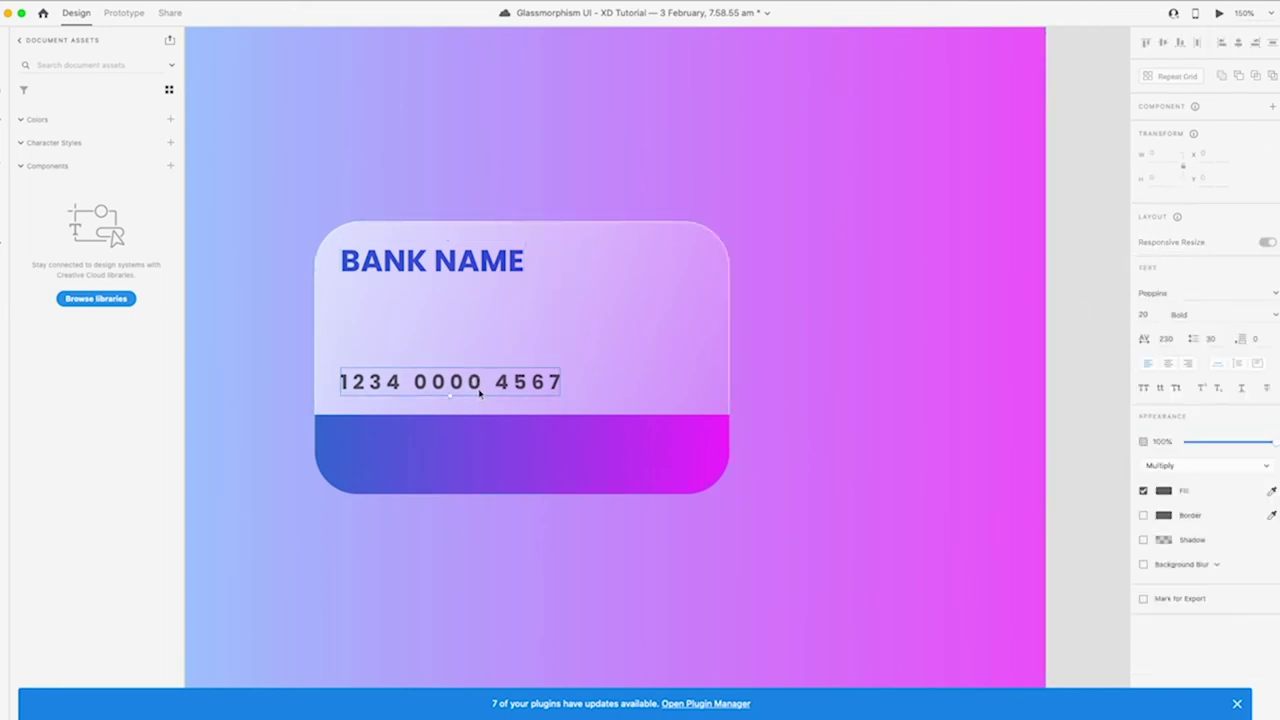
Duplicate the card number down into the gradient panel and retype it as 'NAME HERE'
left_click(500, 383)
left_click_drag(500, 383, 504, 444, "alt")
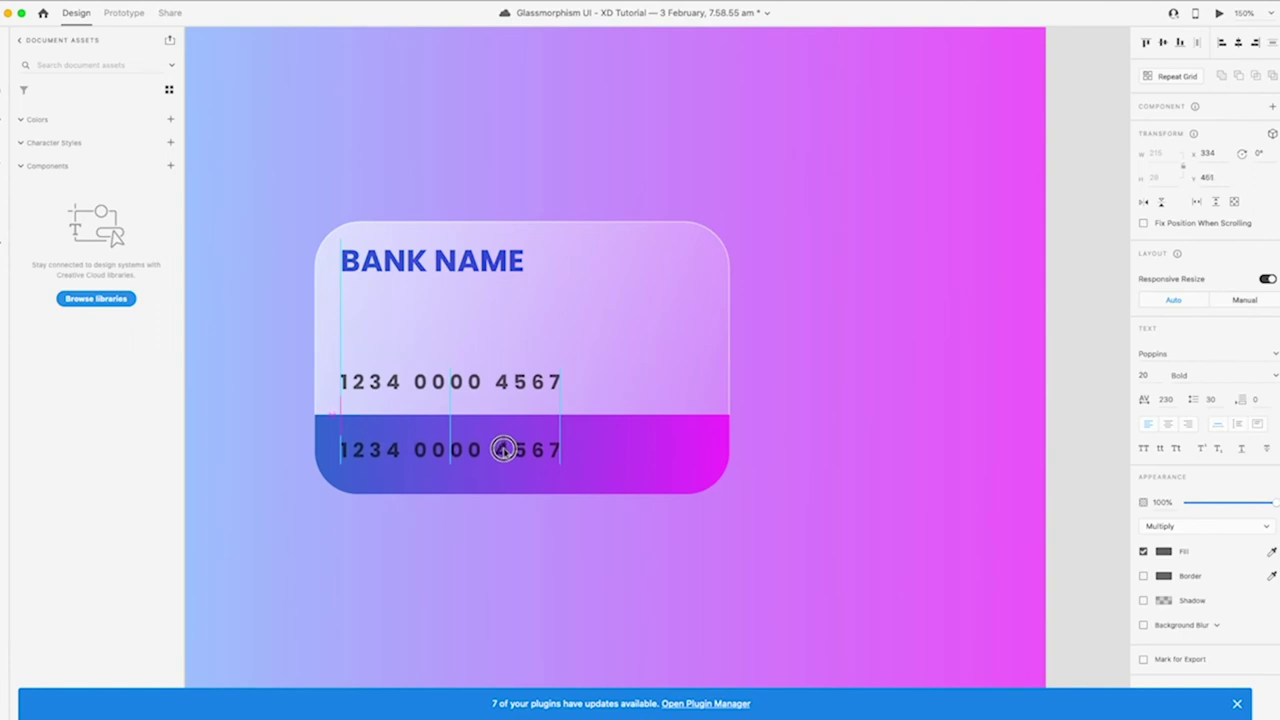
left_click_drag(504, 444, 500, 455)
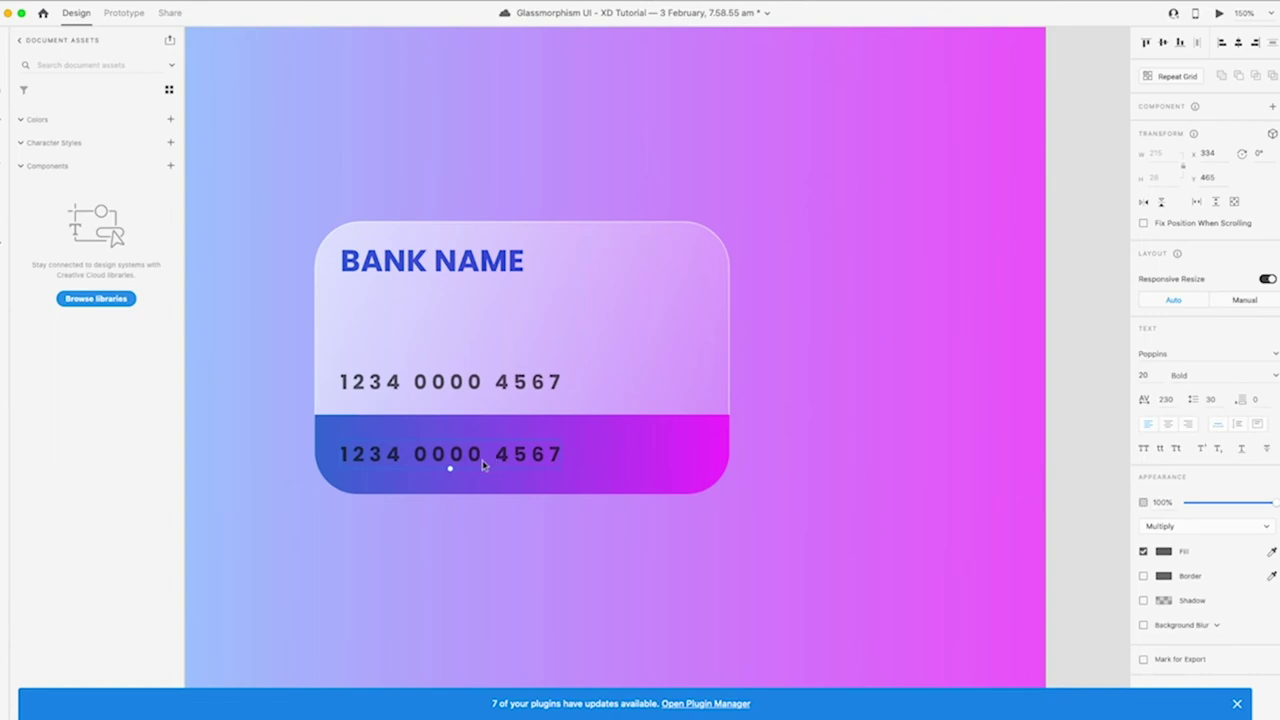
double_click(477, 458)
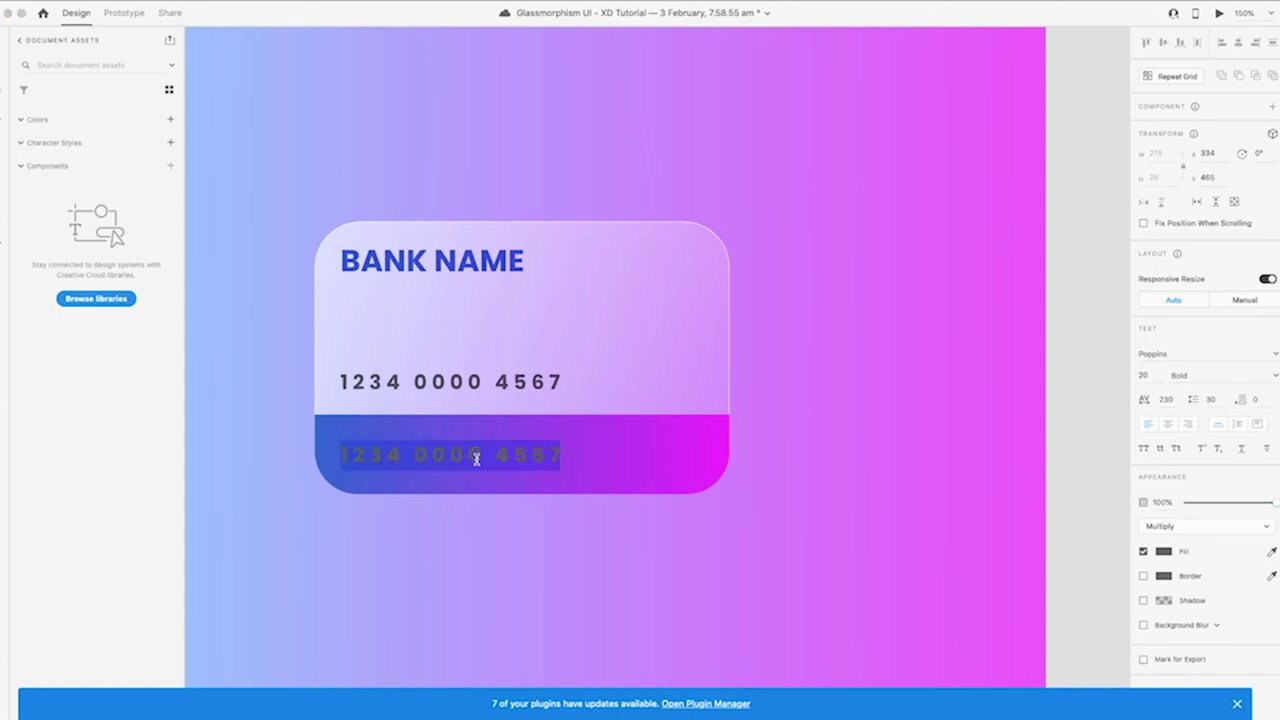
type("NAME HERE")
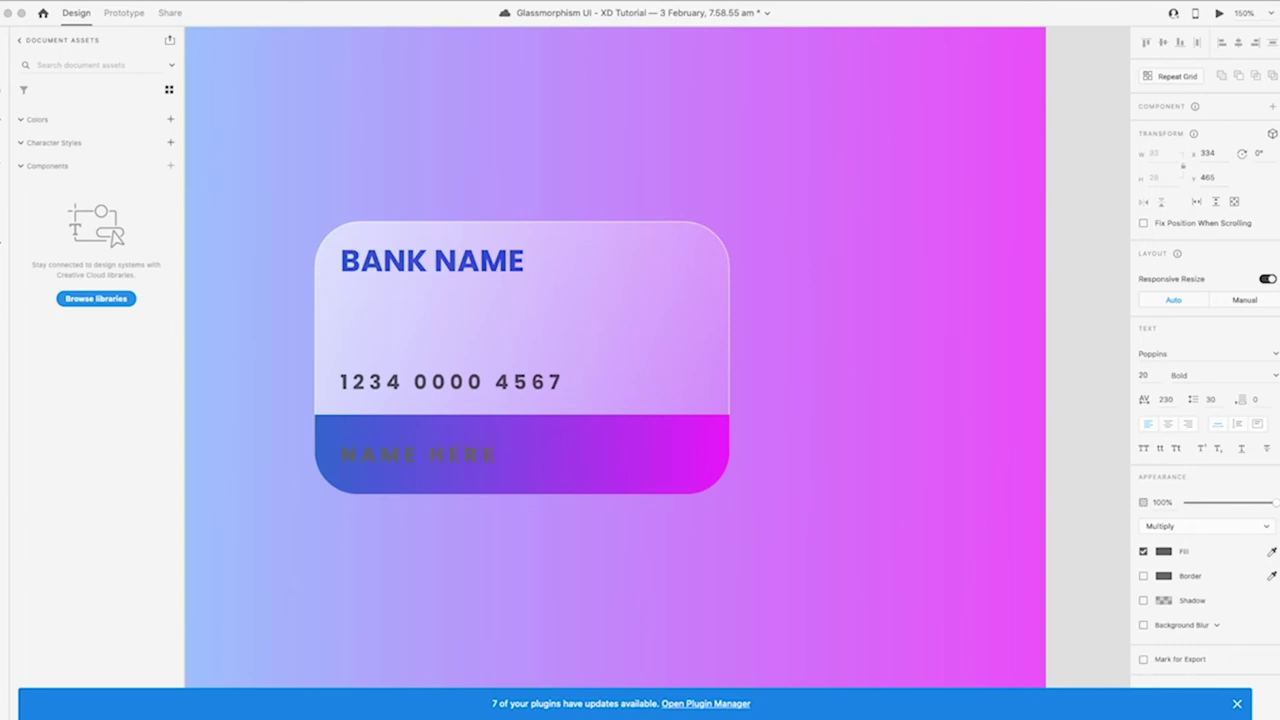
Make the NAME HERE text white with Normal blend mode
key("ctrl+a")
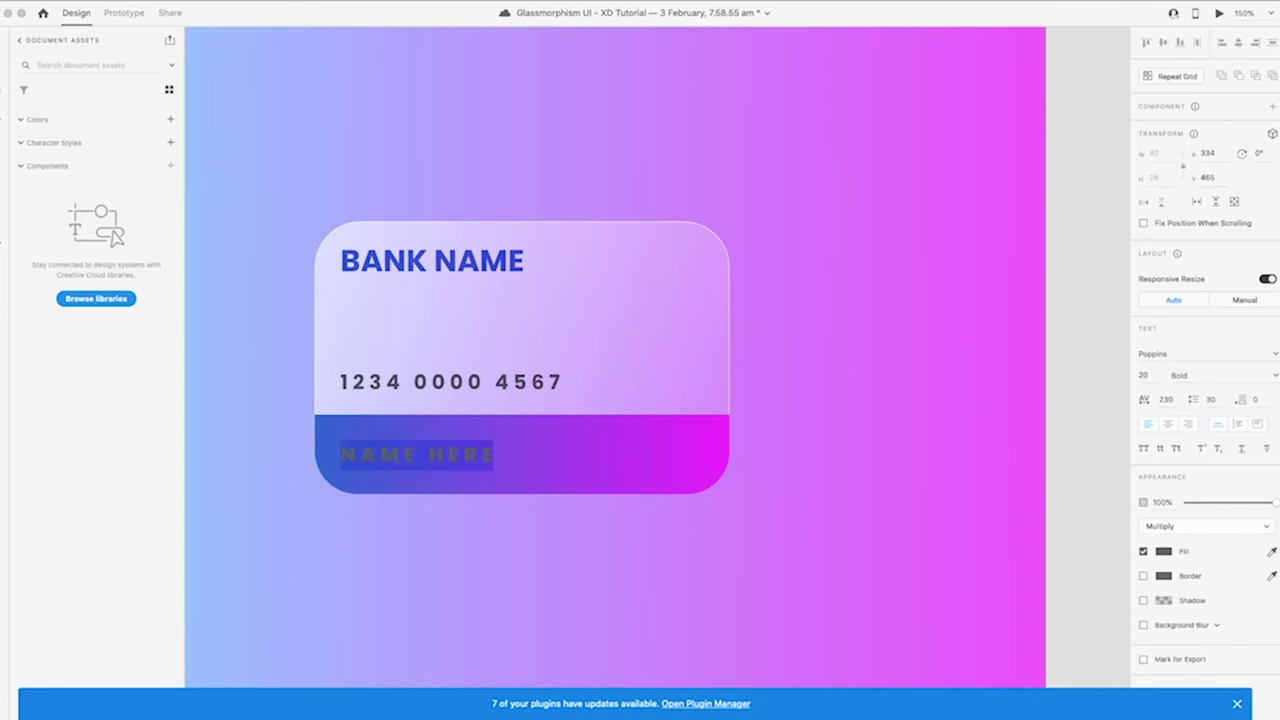
left_click(1163, 551)
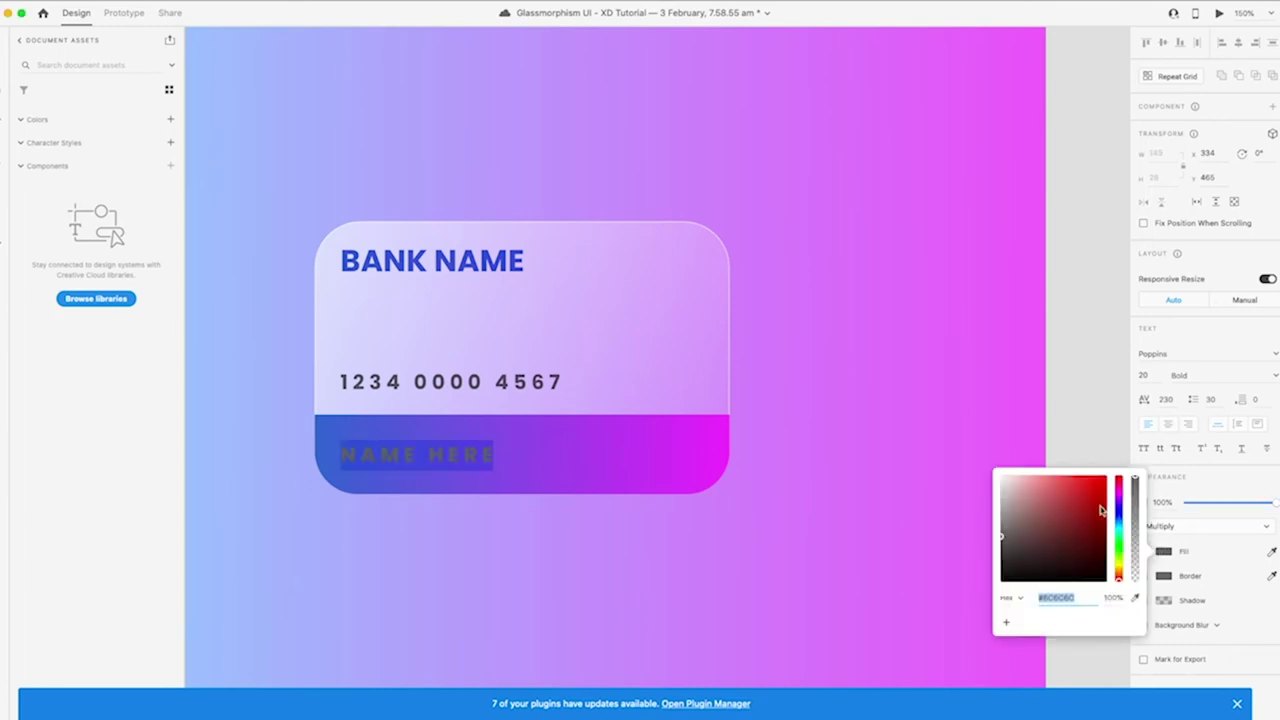
left_click_drag(1060, 548, 984, 440)
key("Escape")
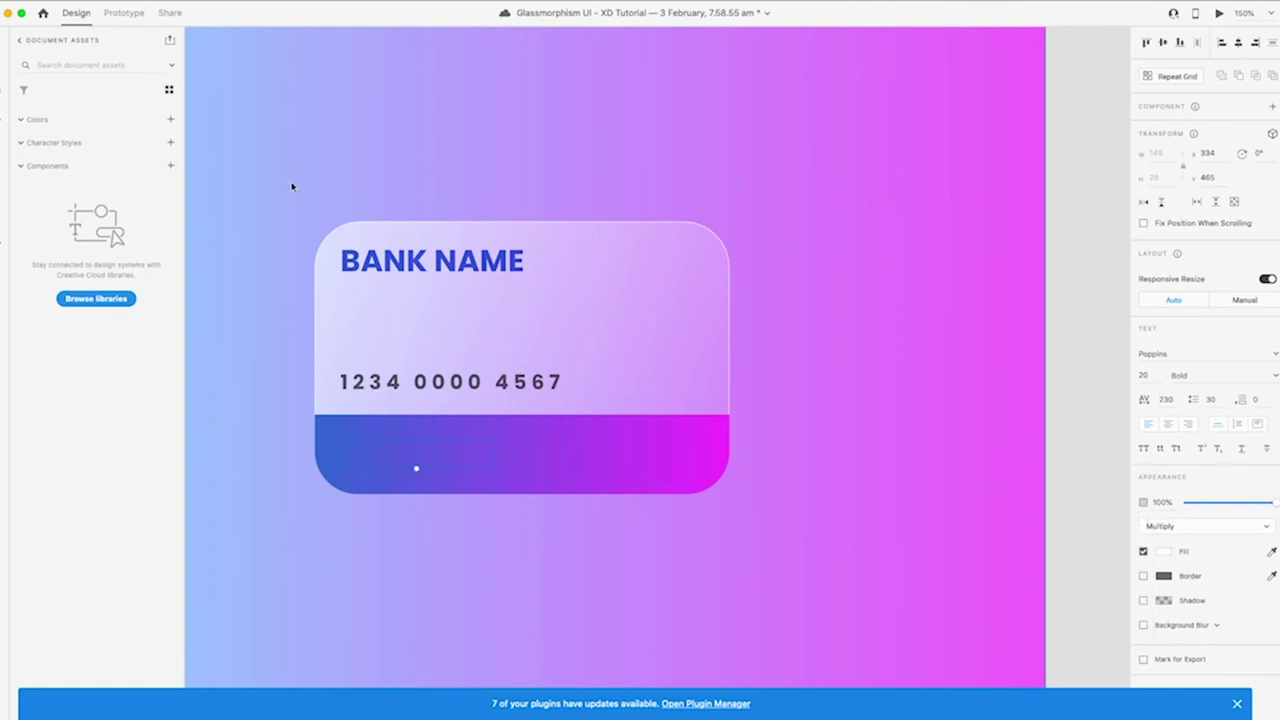
left_click(1172, 526)
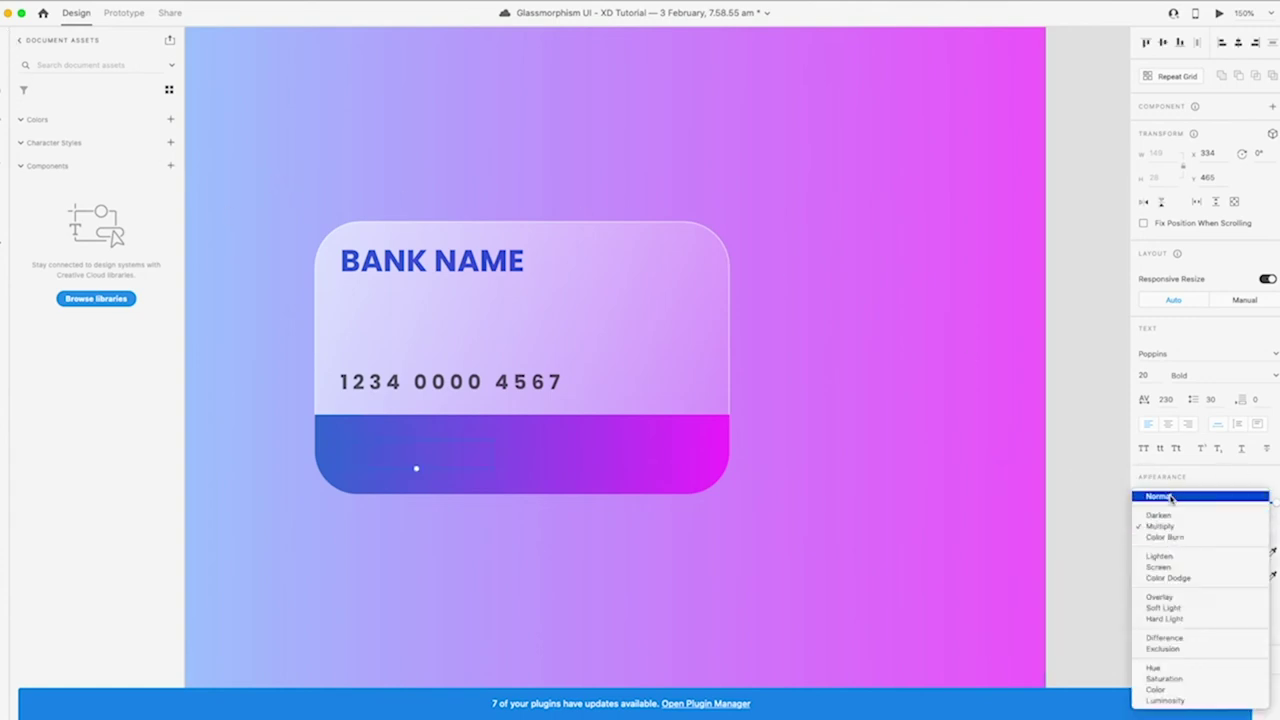
left_click(1172, 498)
Deselect everything and zoom out to view the whole artboard
left_click(685, 366)
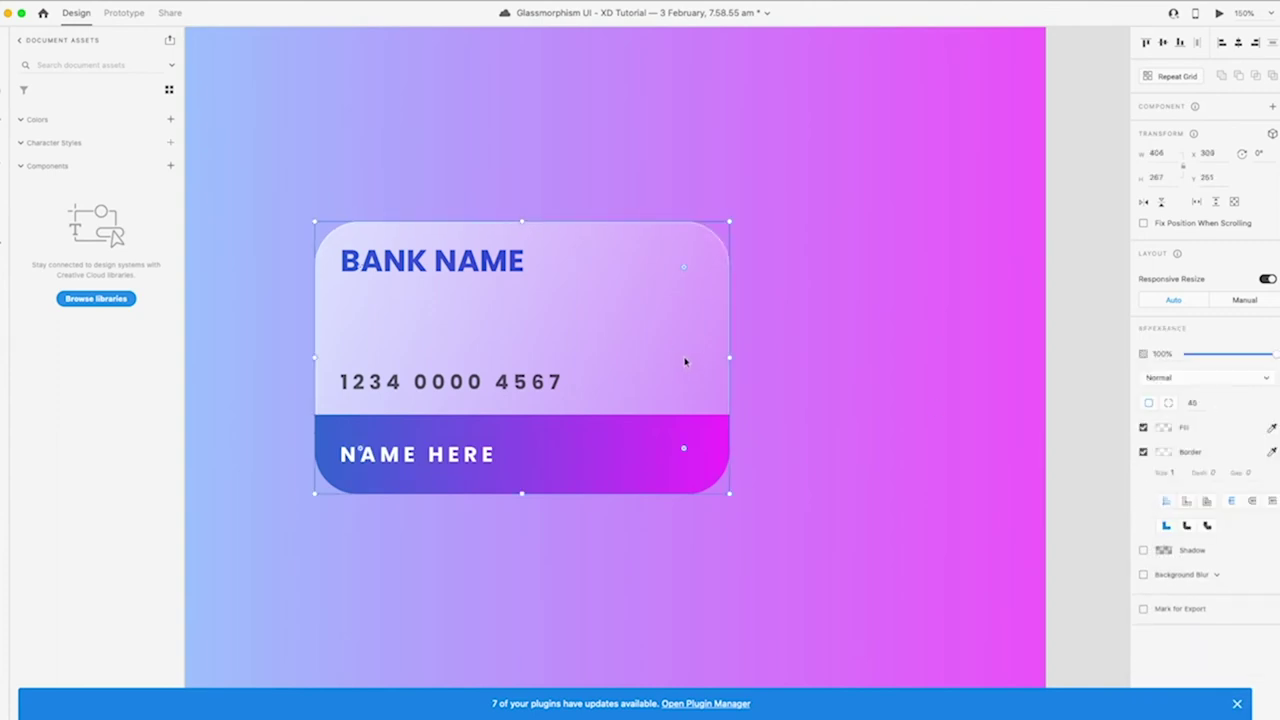
left_click(1228, 499)
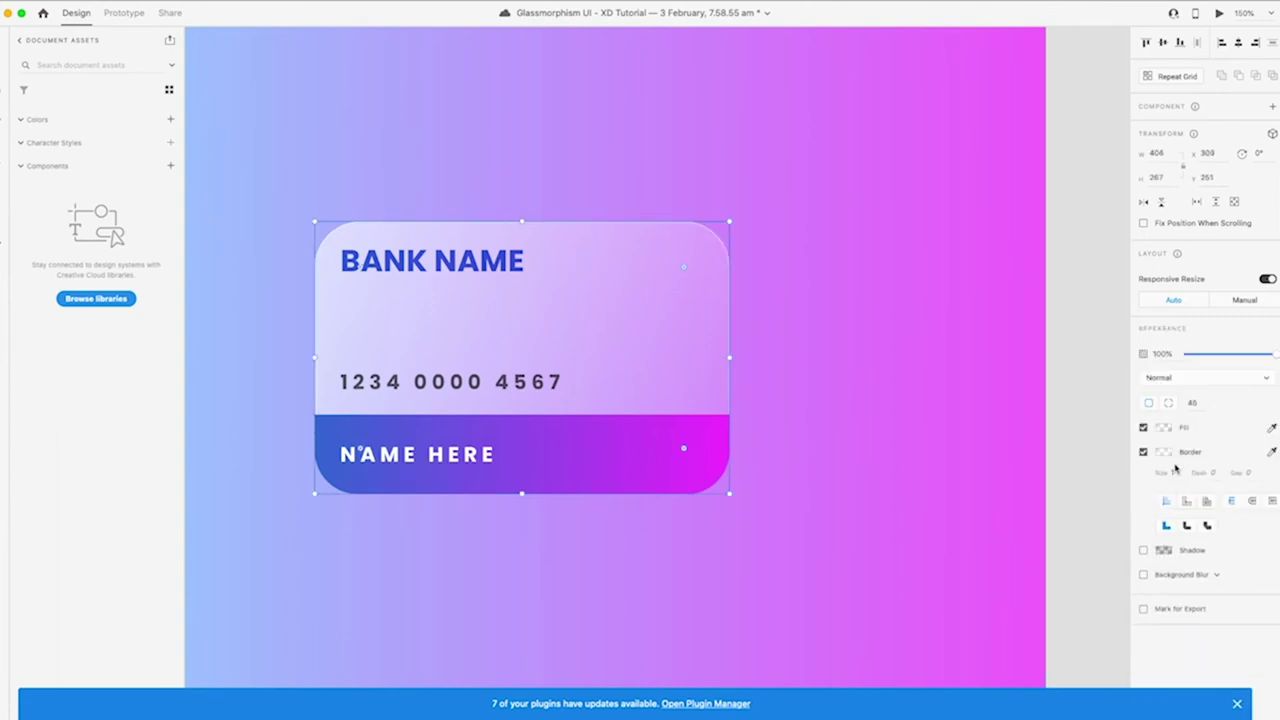
left_click(1080, 462)
key("super+1")
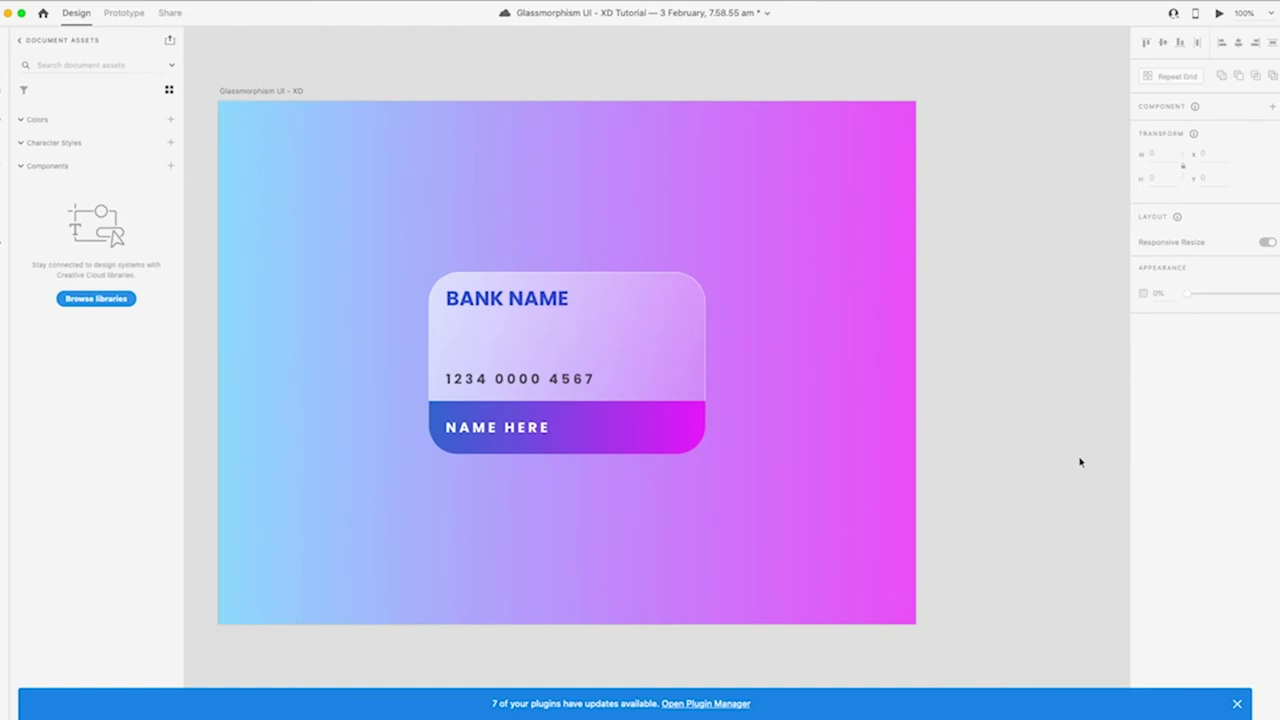
scroll(1080, 462, "down", 2)
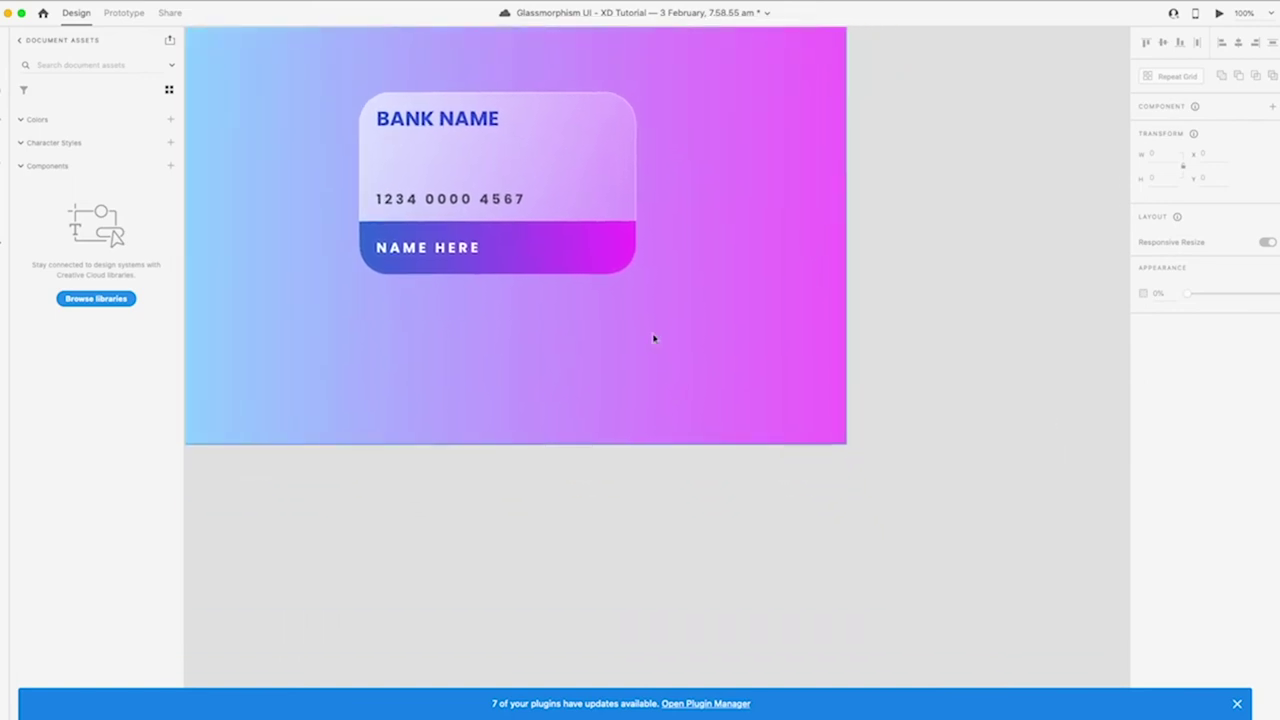
scroll(657, 340, "up", 3)
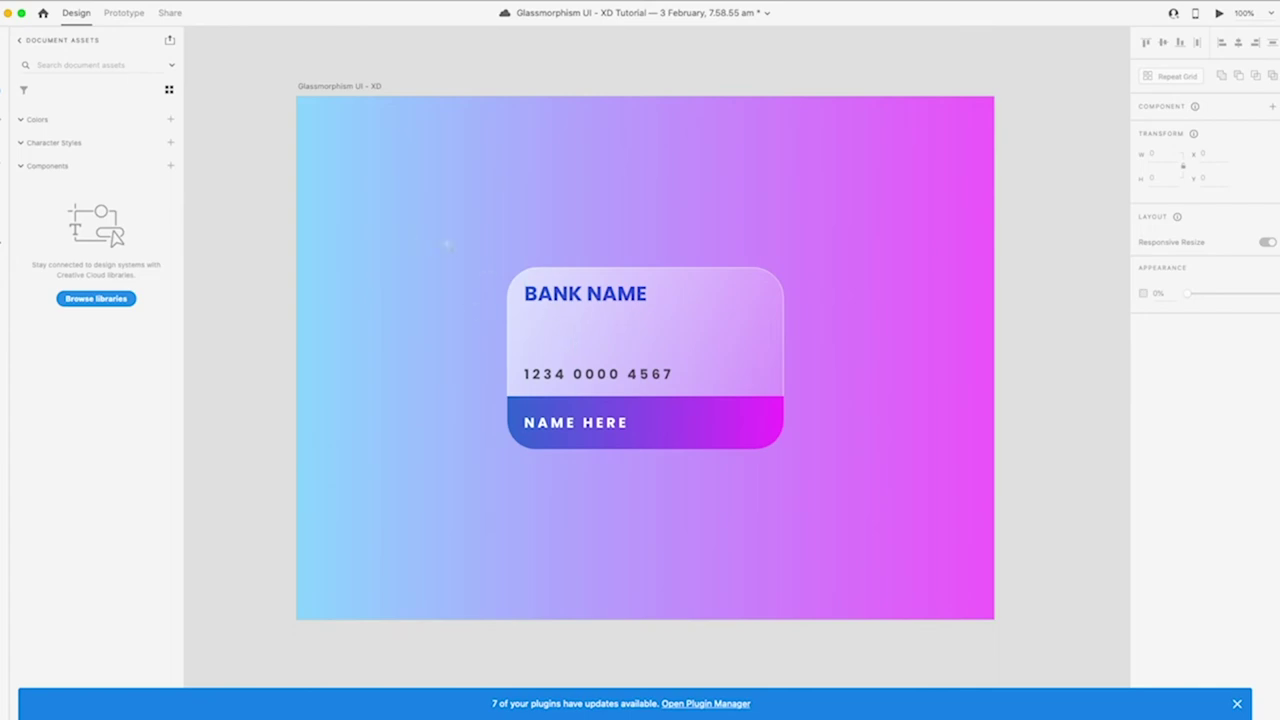
Enable Background Blur on the glass card rectangle with a blur amount of 20
left_click(738, 306)
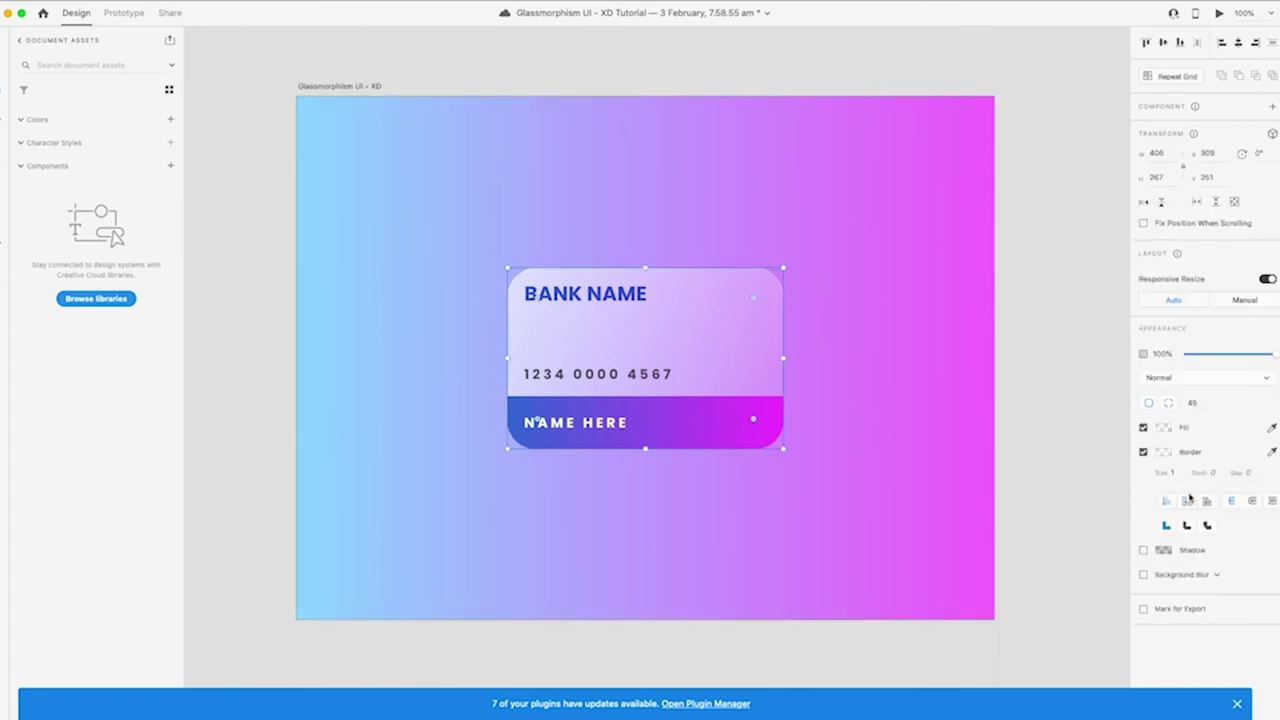
left_click(1143, 575)
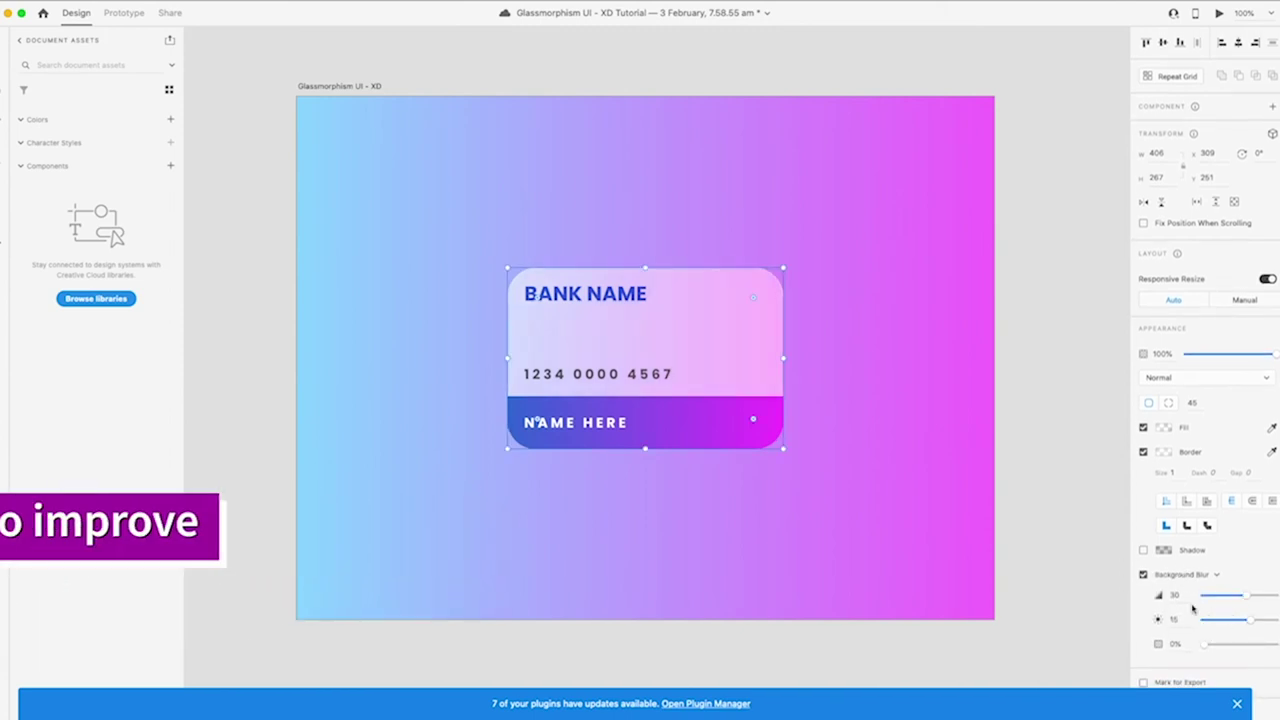
left_click(1174, 595)
type("50")
key("Return")
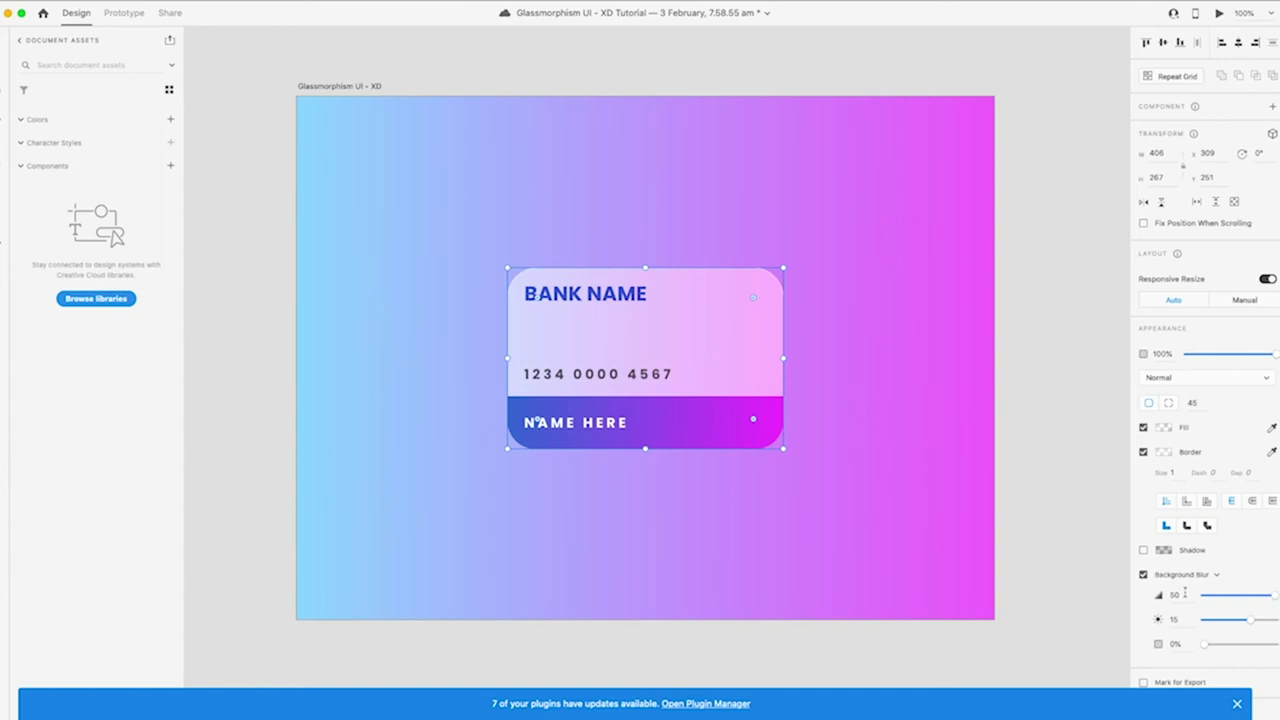
type("0")
key("Return")
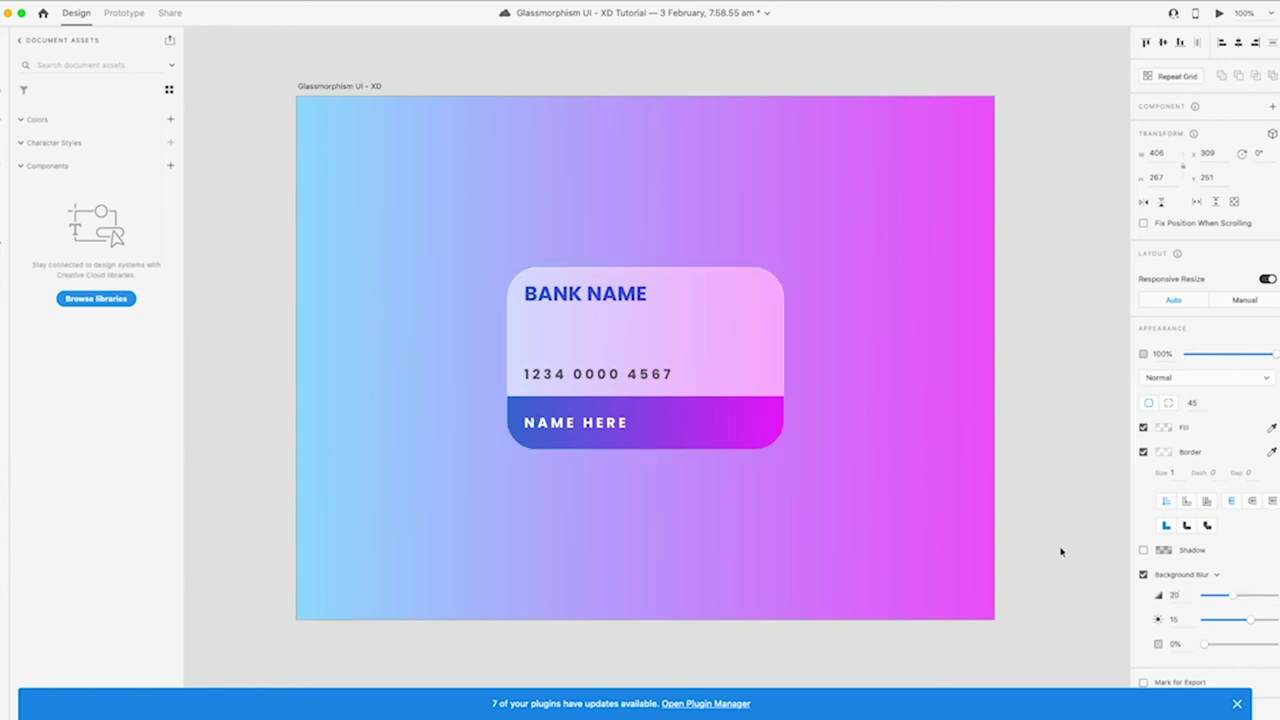
key("ctrl+equal")
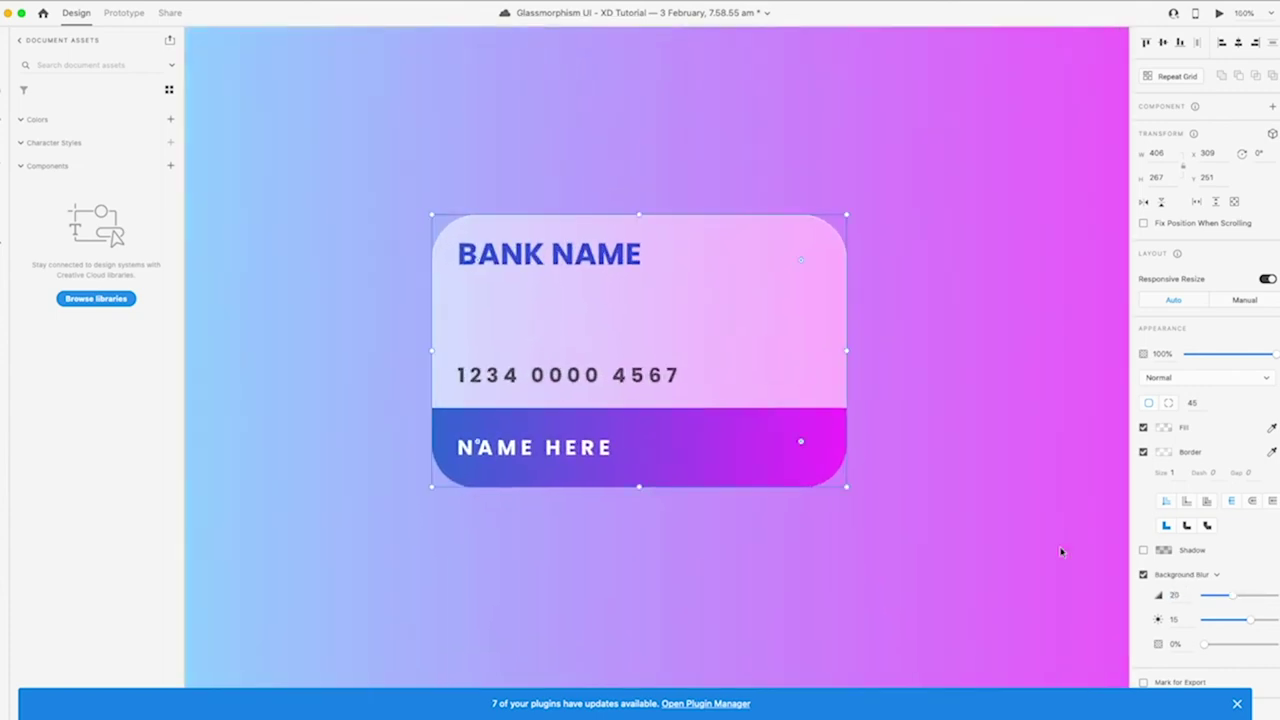
key("ctrl+minus")
key("ctrl+minus")
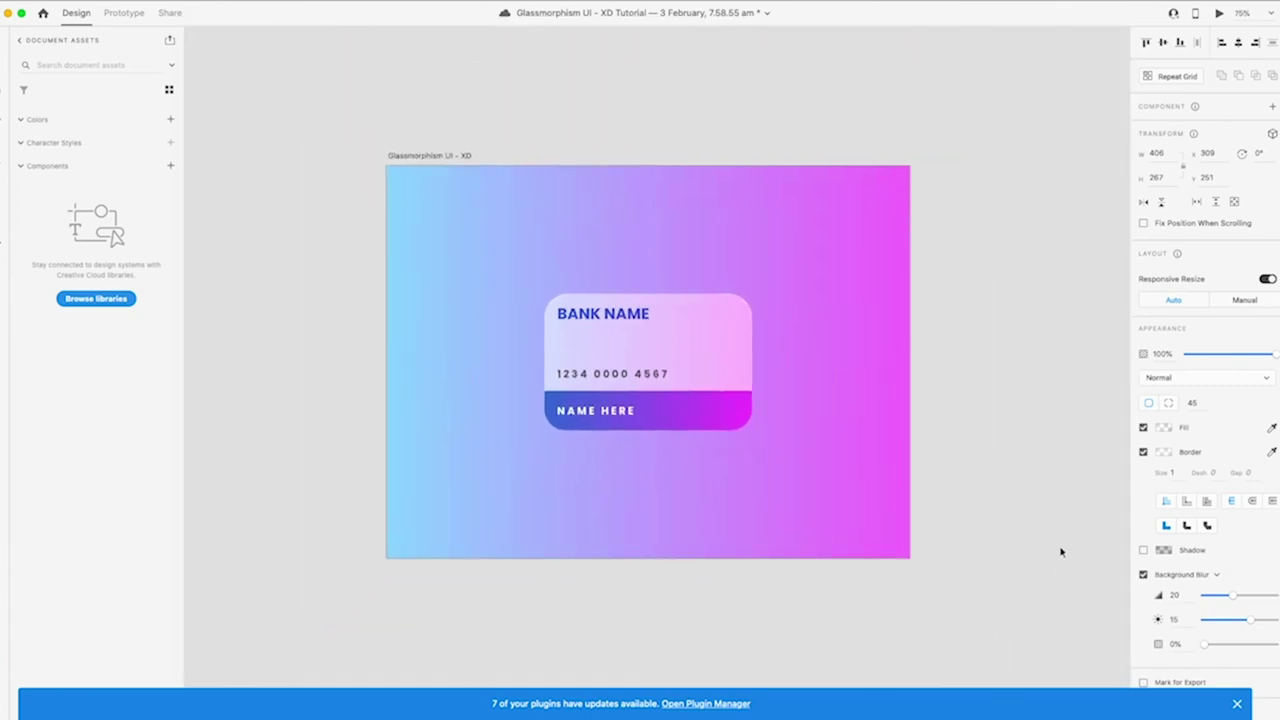
left_click(258, 289)
Centre the glass card horizontally and vertically on the artboard
left_click_drag(289, 251, 871, 551)
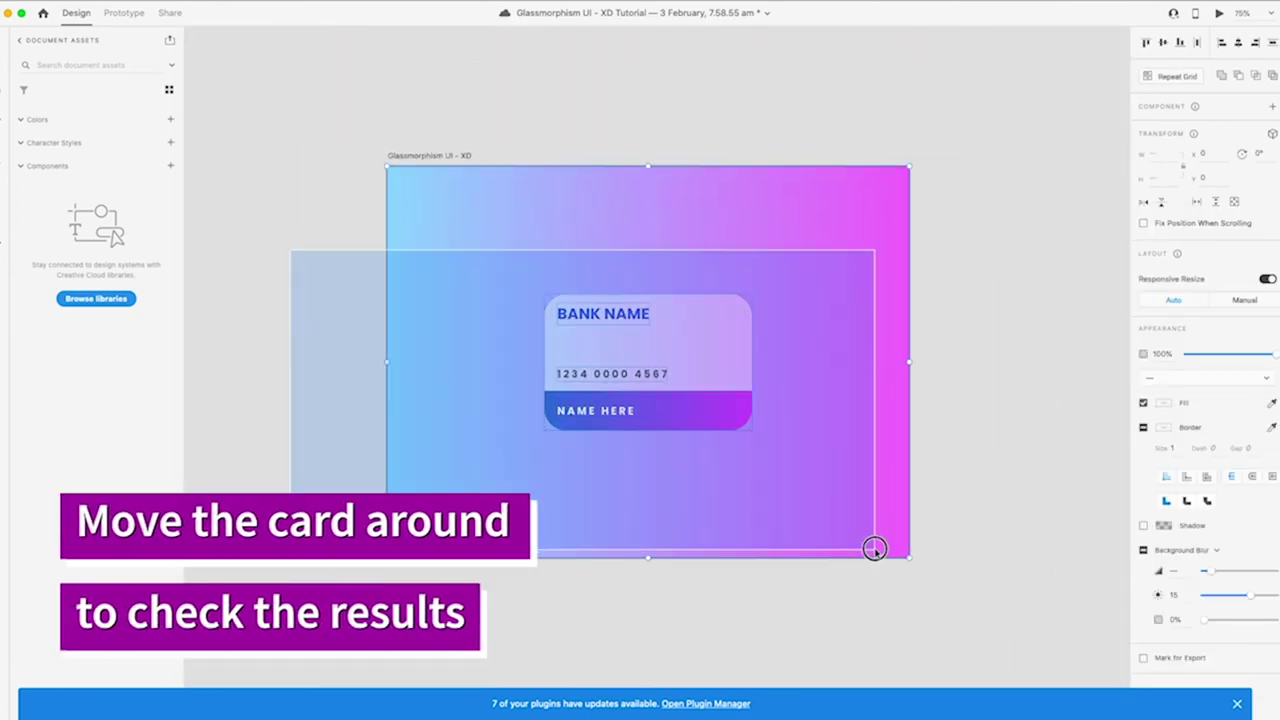
left_click_drag(590, 297, 834, 456)
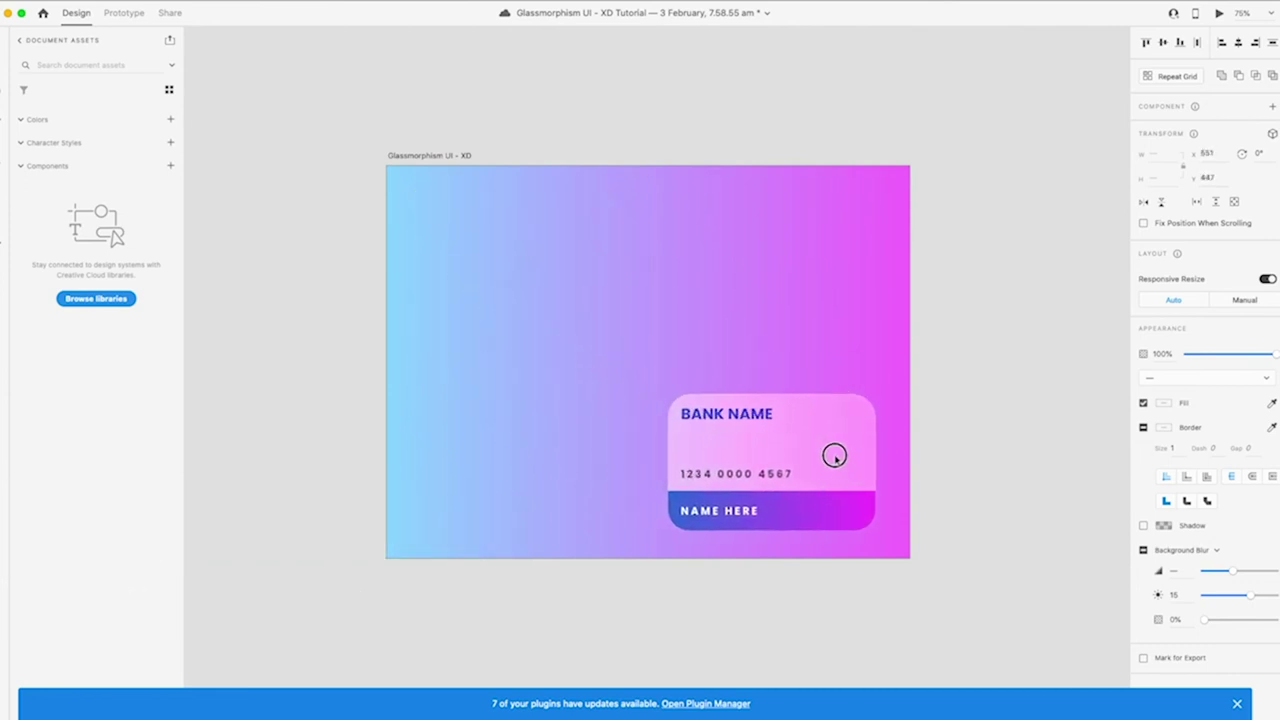
key("shift+c")
key("shift+m")
key("Escape")
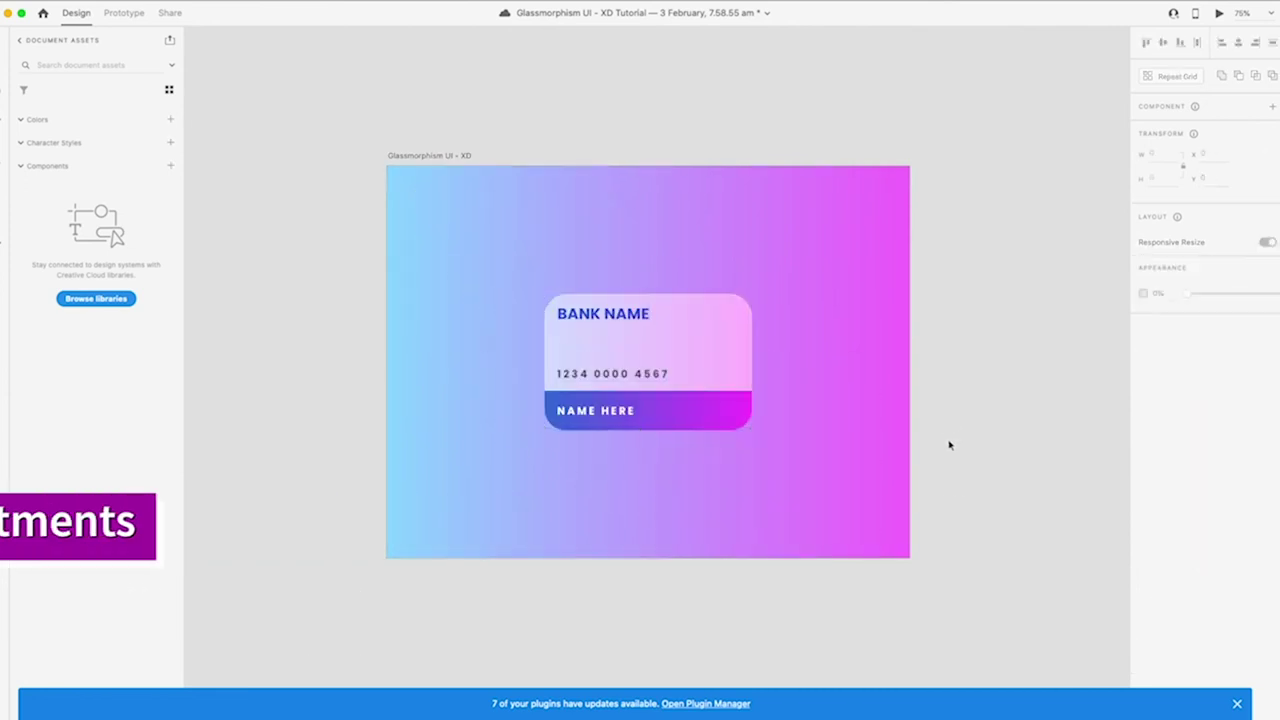
key("super+equal")
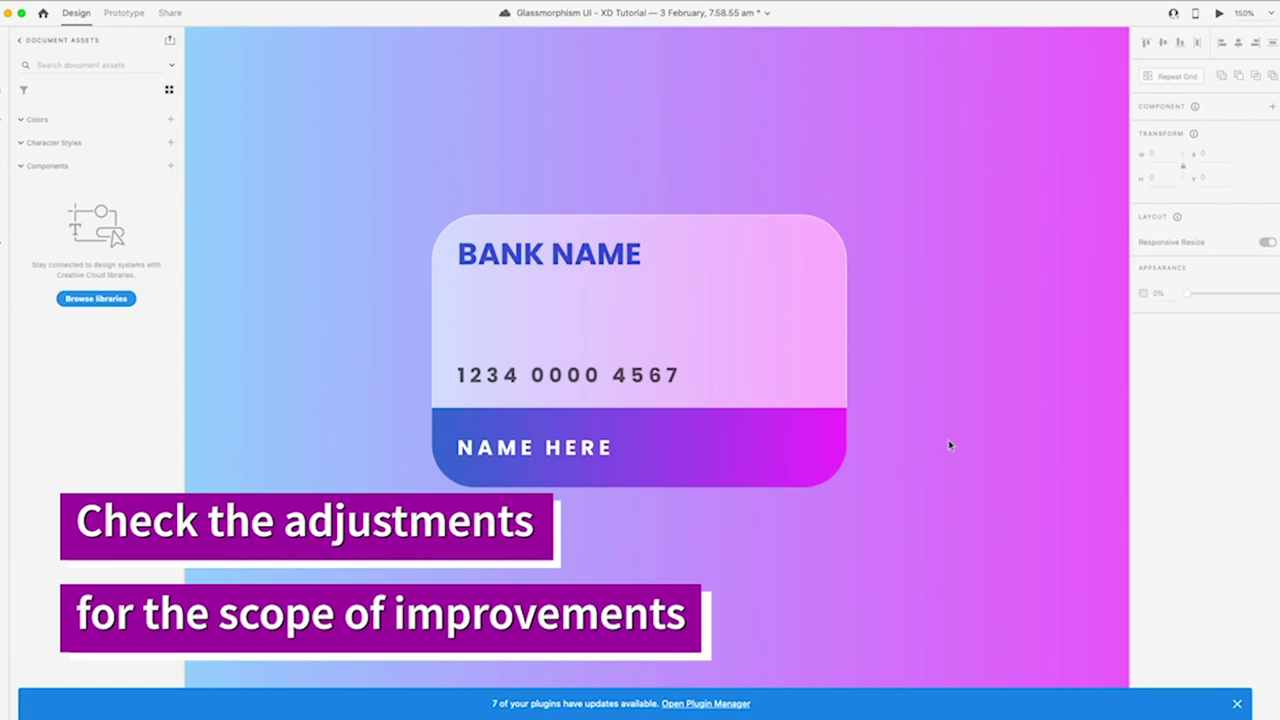
Lower the card's background-blur brightness to 10, keeping blur at 20
left_click(757, 363)
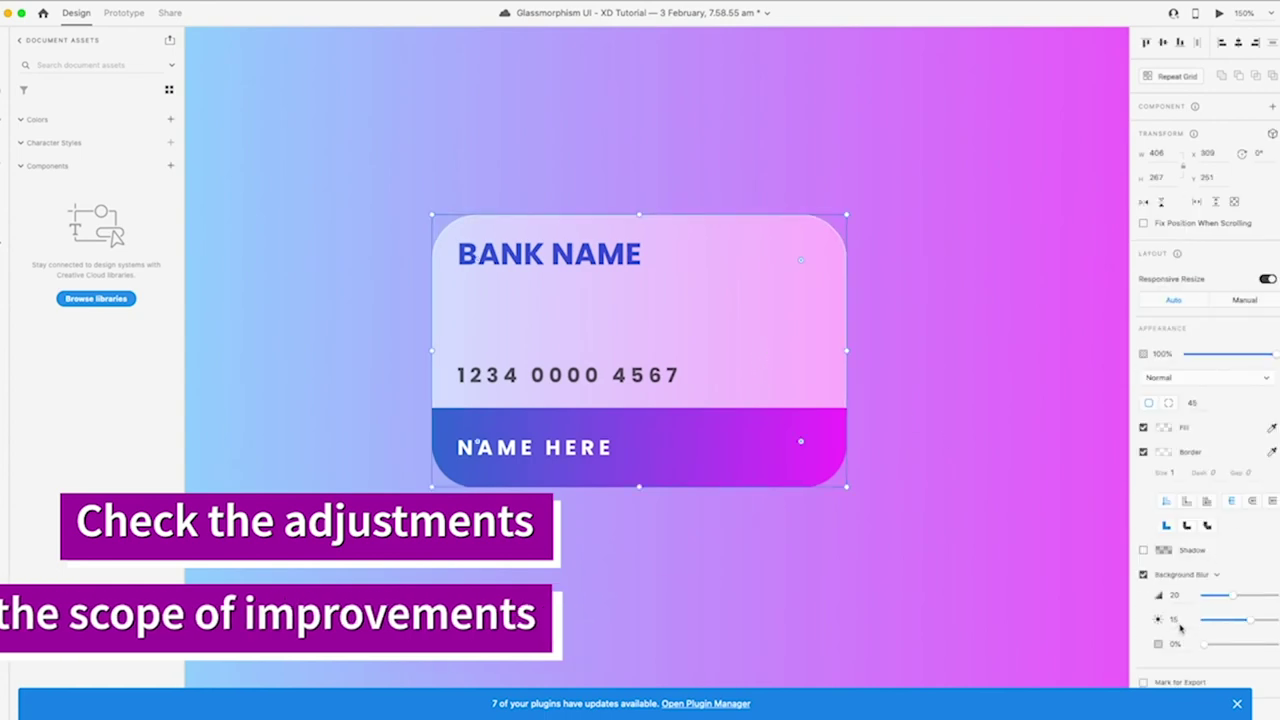
mouse_move(1203, 645)
left_mouse_down()
mouse_move(1273, 643)
mouse_move(1205, 644)
left_mouse_up()
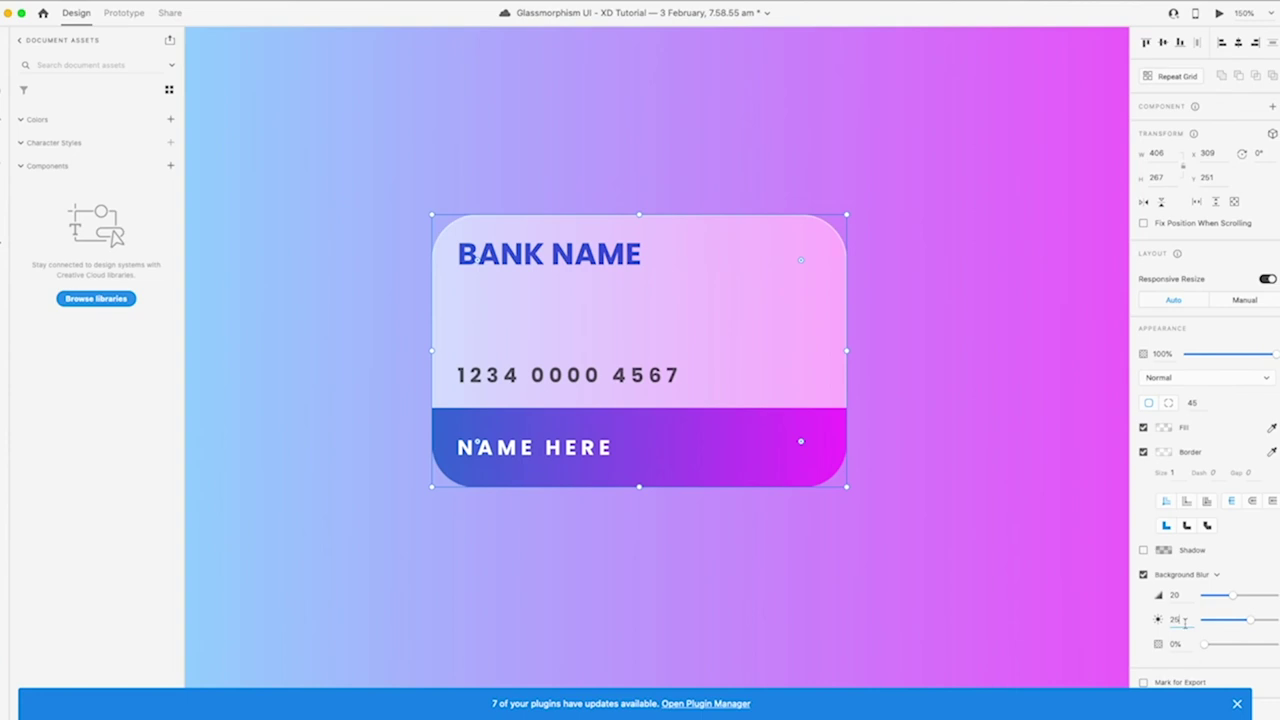
key("Return")
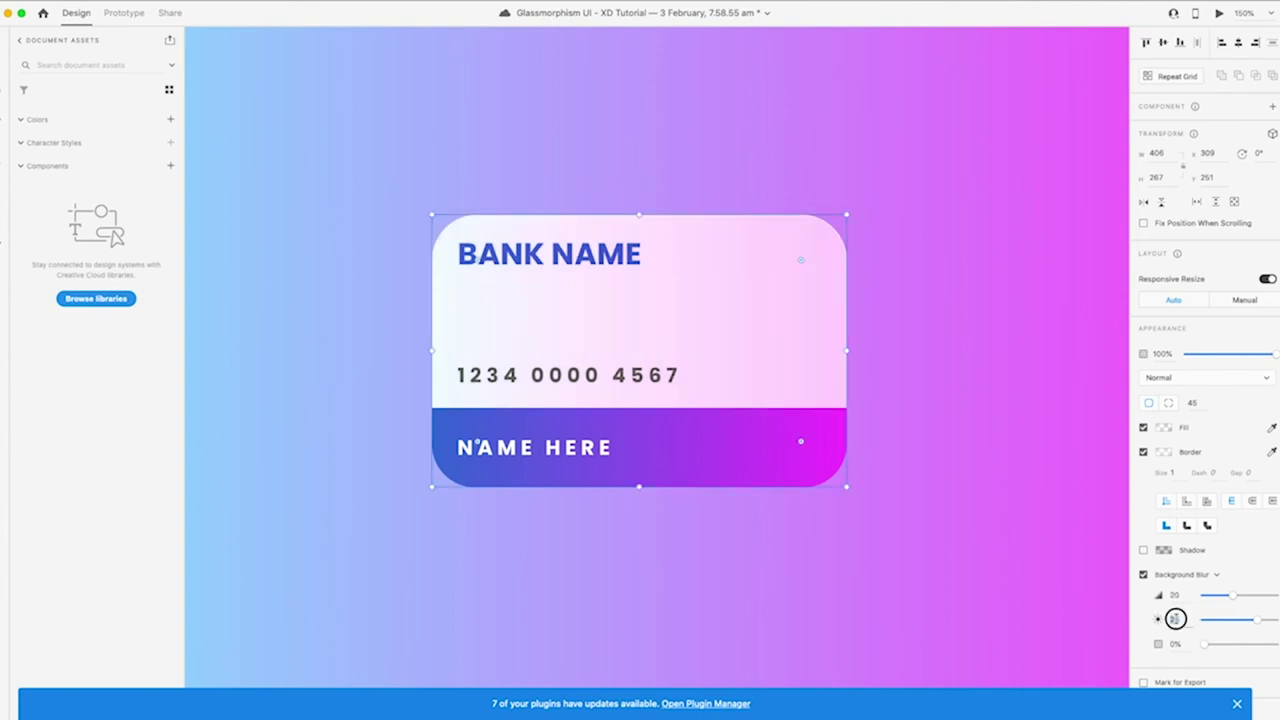
left_click_drag(1175, 619, 1089, 598)
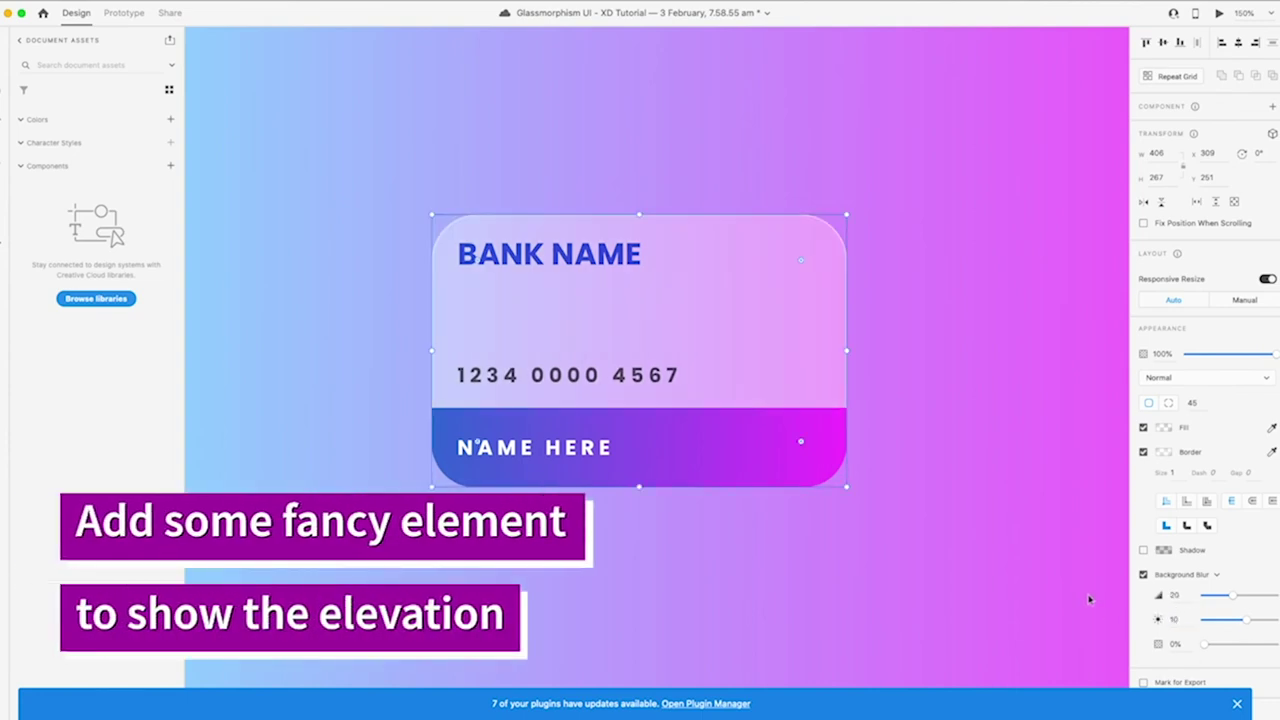
key("ctrl+minus")
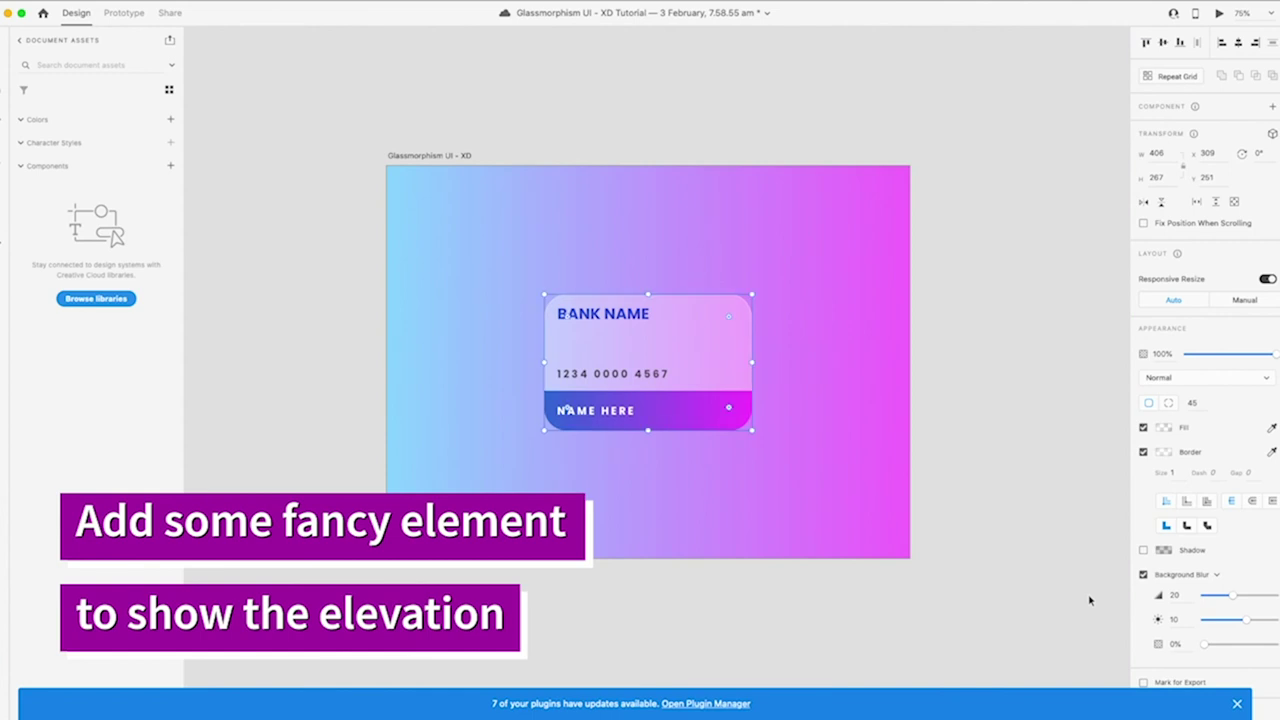
Draw a circle over the card's top-right corner with a diagonal linear gradient fill
left_click(1017, 474)
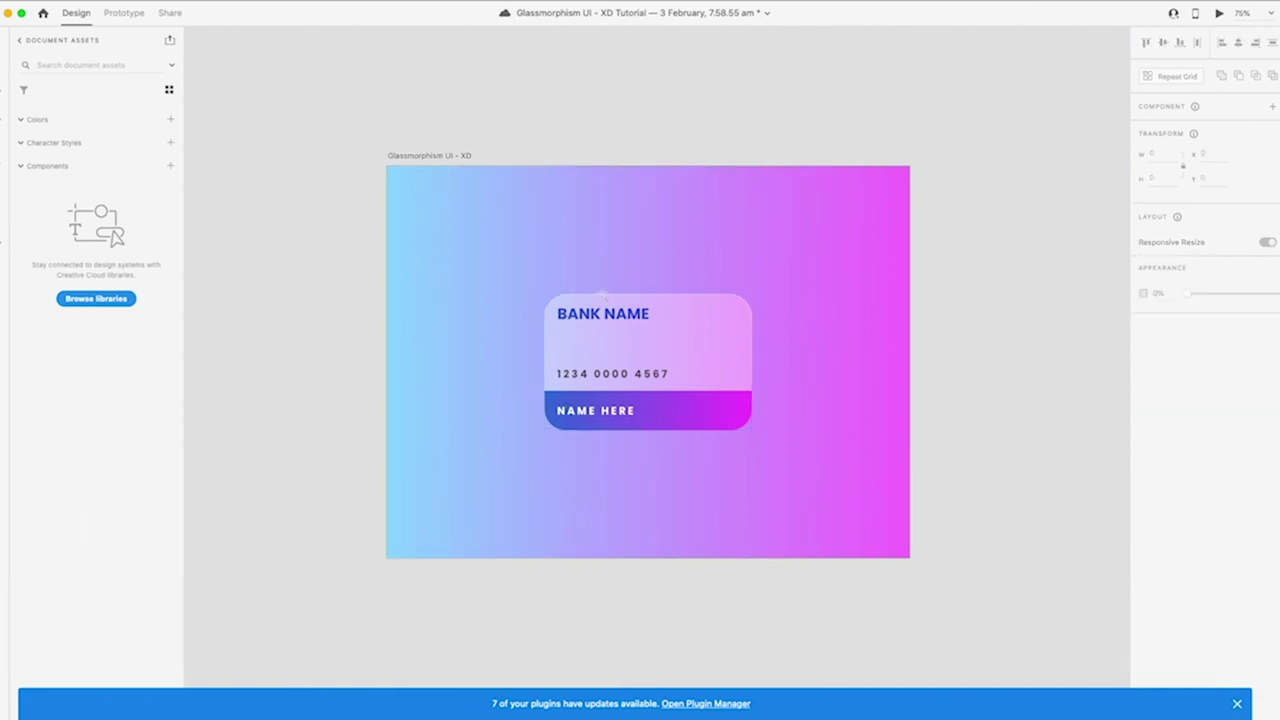
left_click_drag(711, 257, 788, 333)
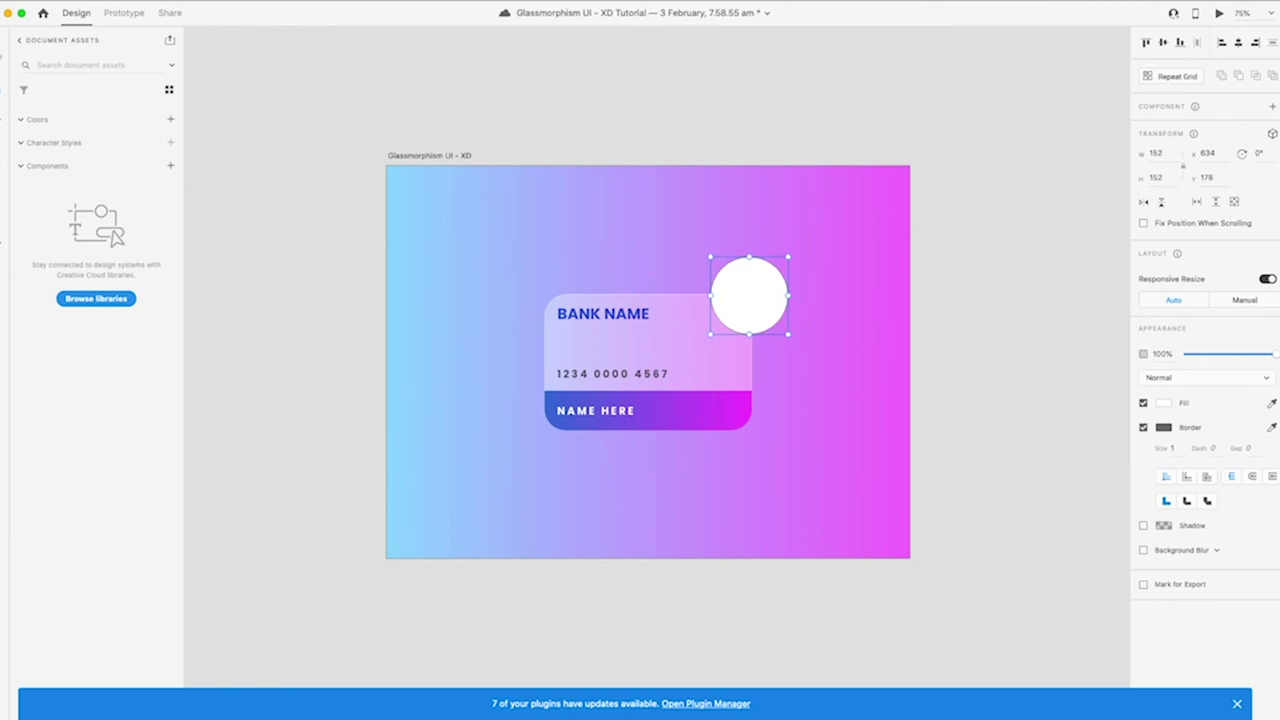
left_click(1162, 403)
left_click(1020, 322)
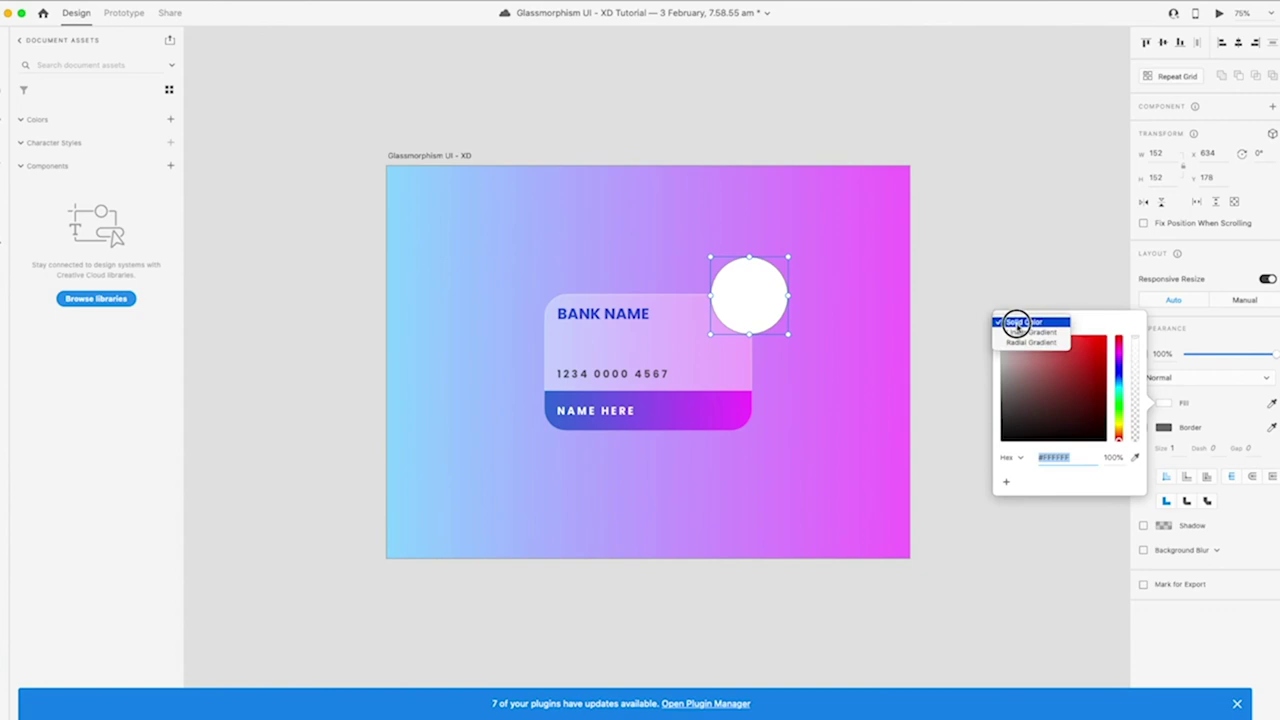
left_click(1030, 332)
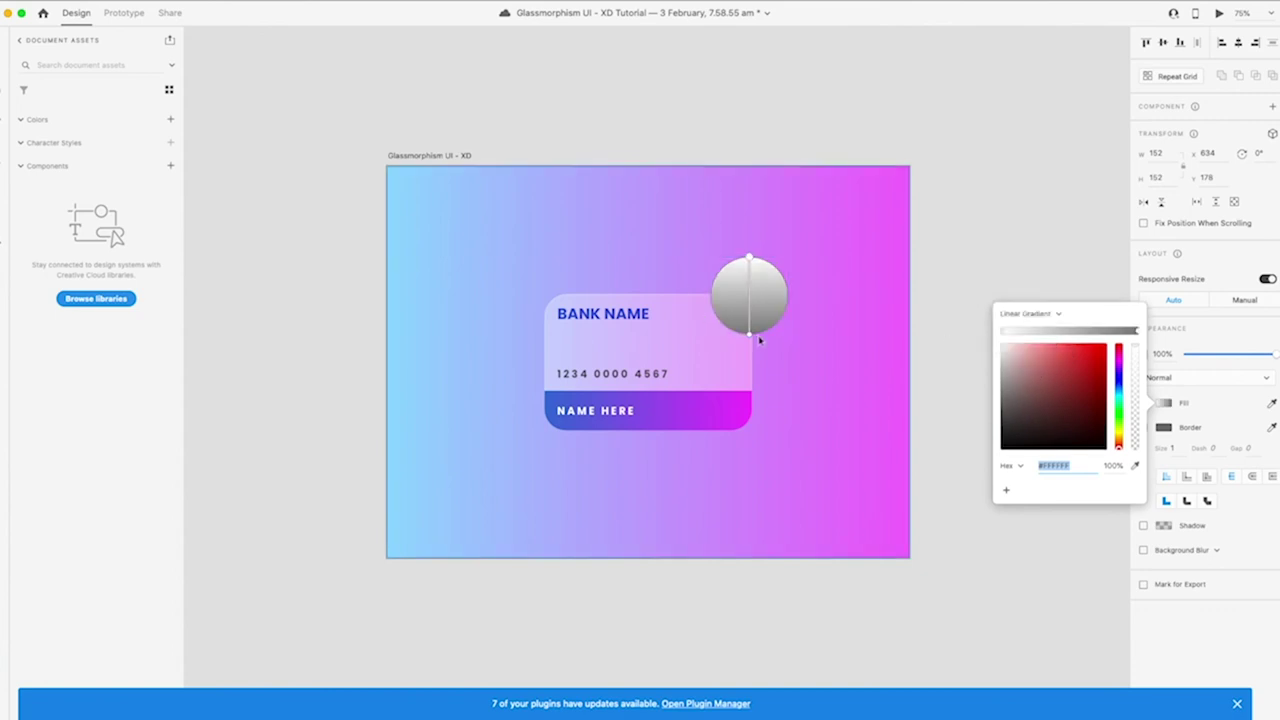
left_click_drag(749, 333, 787, 325)
mouse_move(750, 259)
left_mouse_down()
mouse_move(711, 254)
mouse_move(726, 271)
mouse_move(714, 264)
left_mouse_up()
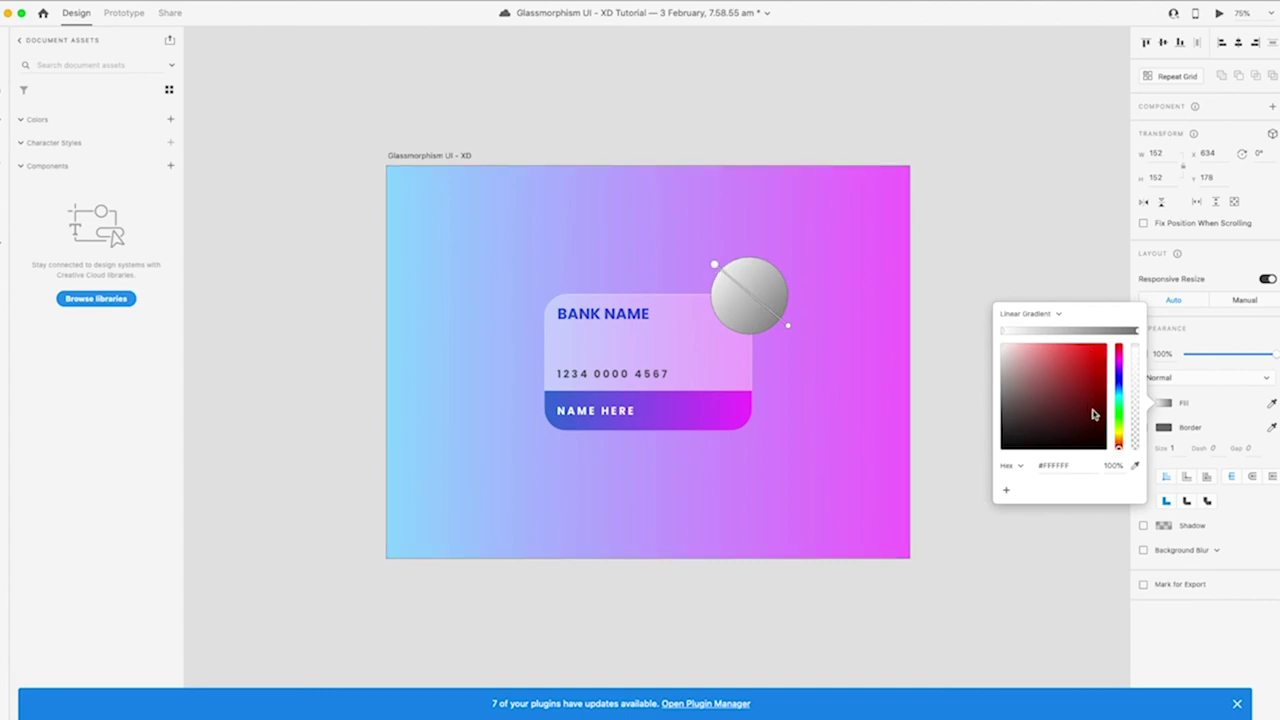
Set the circle's gradient stops to white and pale light blue
left_click_drag(1120, 452, 1118, 357)
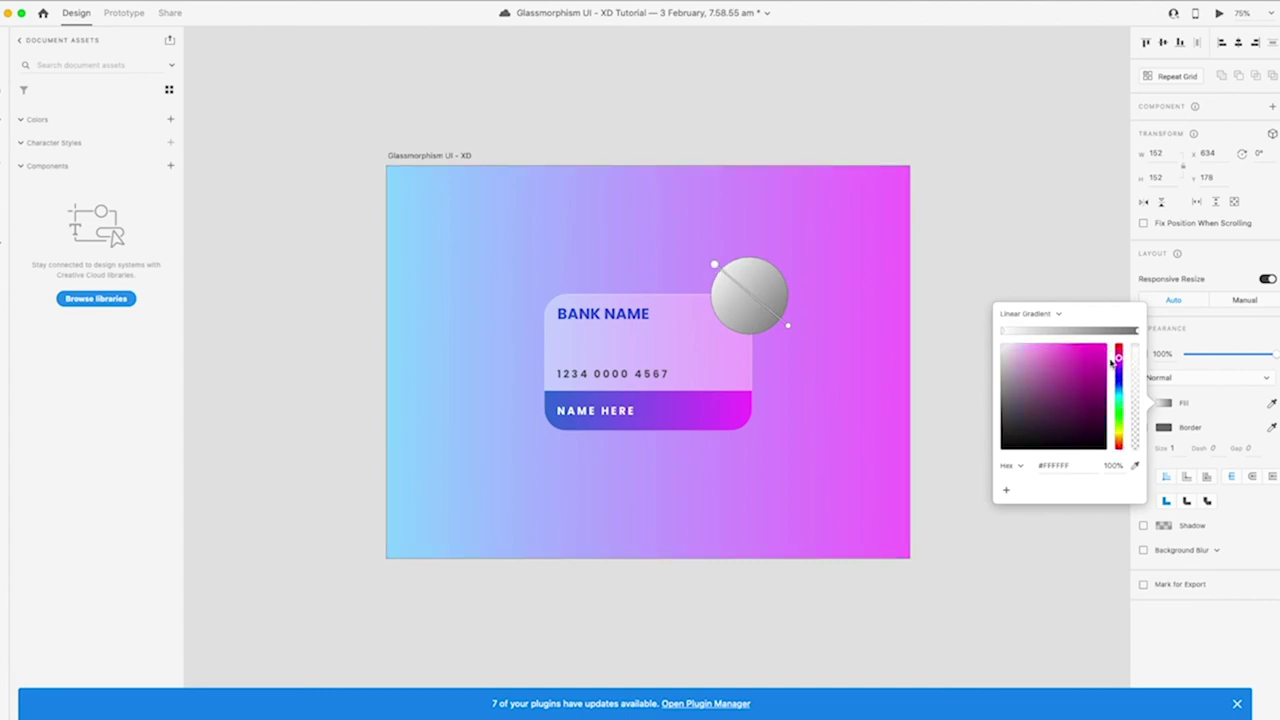
left_click(1006, 340)
left_click_drag(1006, 340, 1012, 346)
left_click(1136, 333)
left_click_drag(1117, 396, 1118, 357)
mouse_move(1014, 352)
left_mouse_down()
mouse_move(997, 371)
mouse_move(1029, 338)
left_mouse_up()
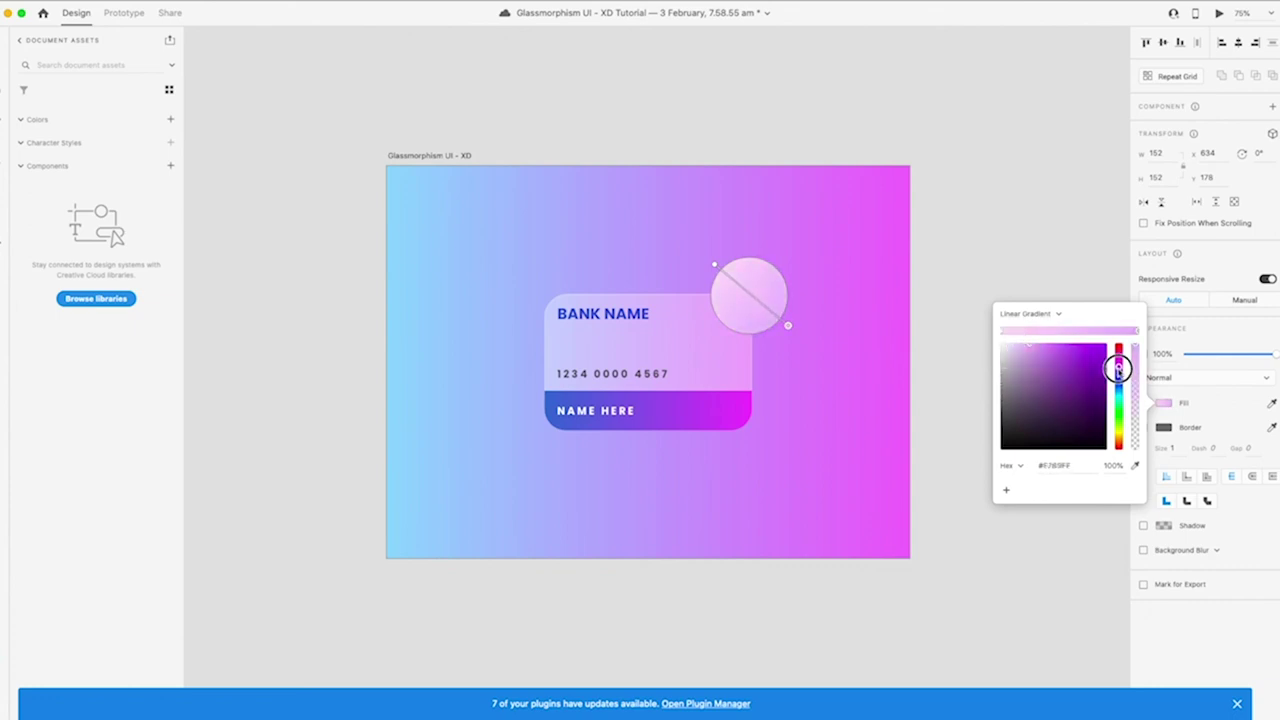
left_click_drag(1118, 366, 1119, 388)
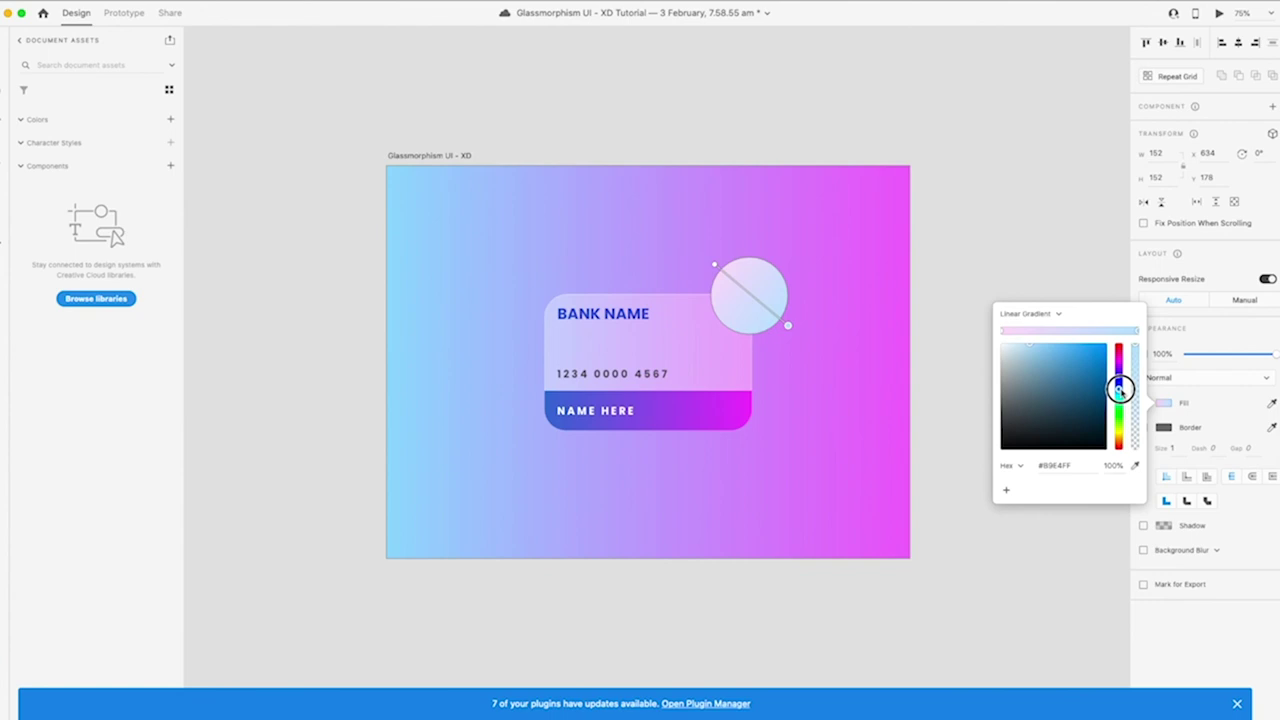
left_click(1002, 332)
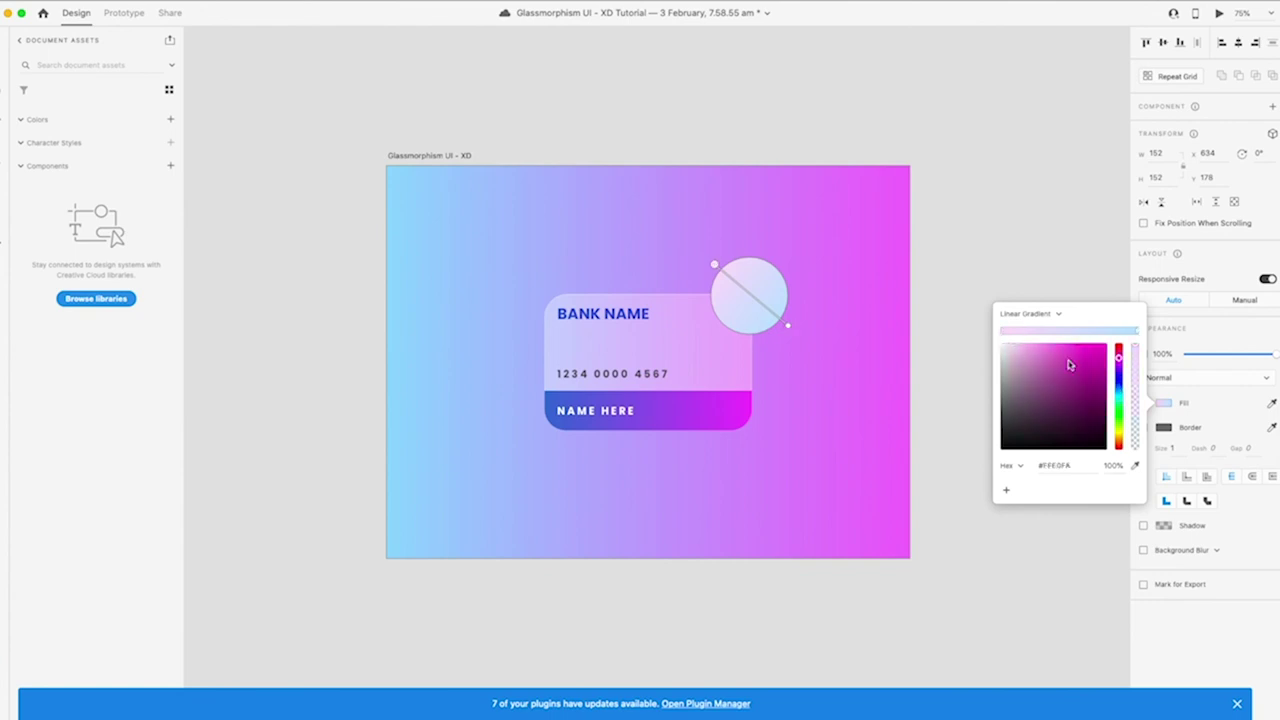
left_click_drag(1118, 360, 1118, 380)
left_click_drag(1007, 348, 996, 343)
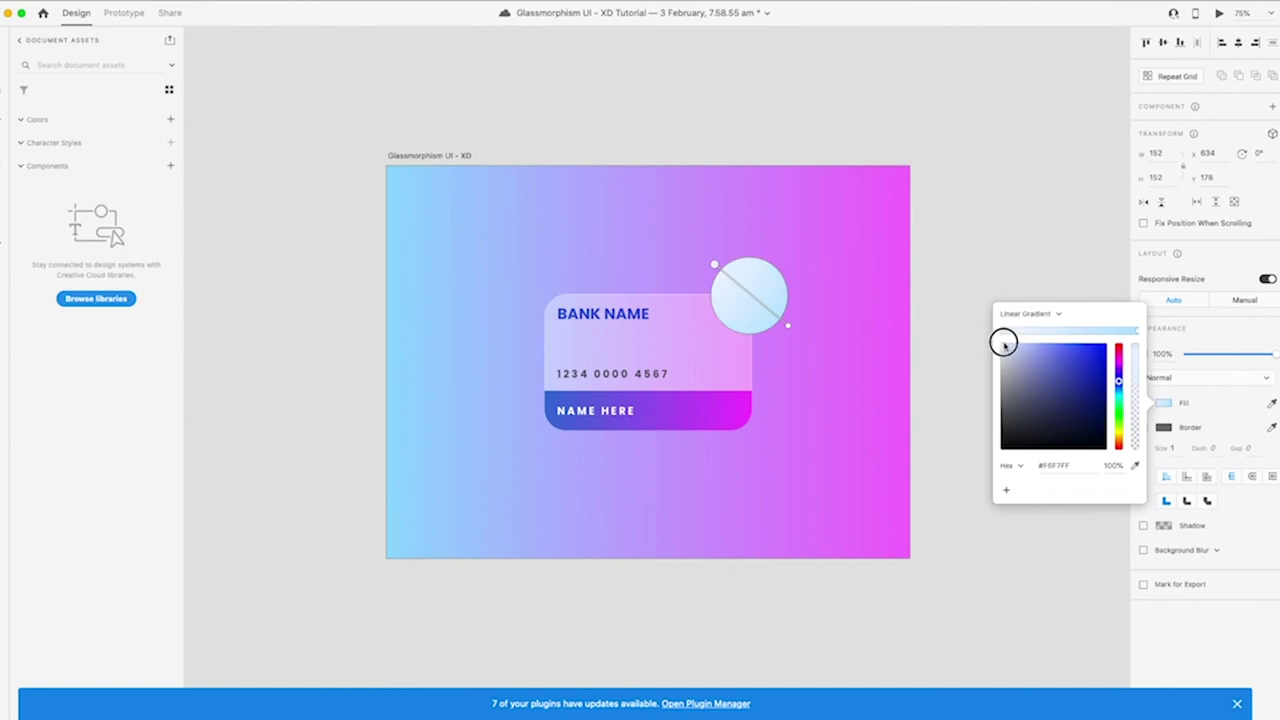
left_click(1210, 403)
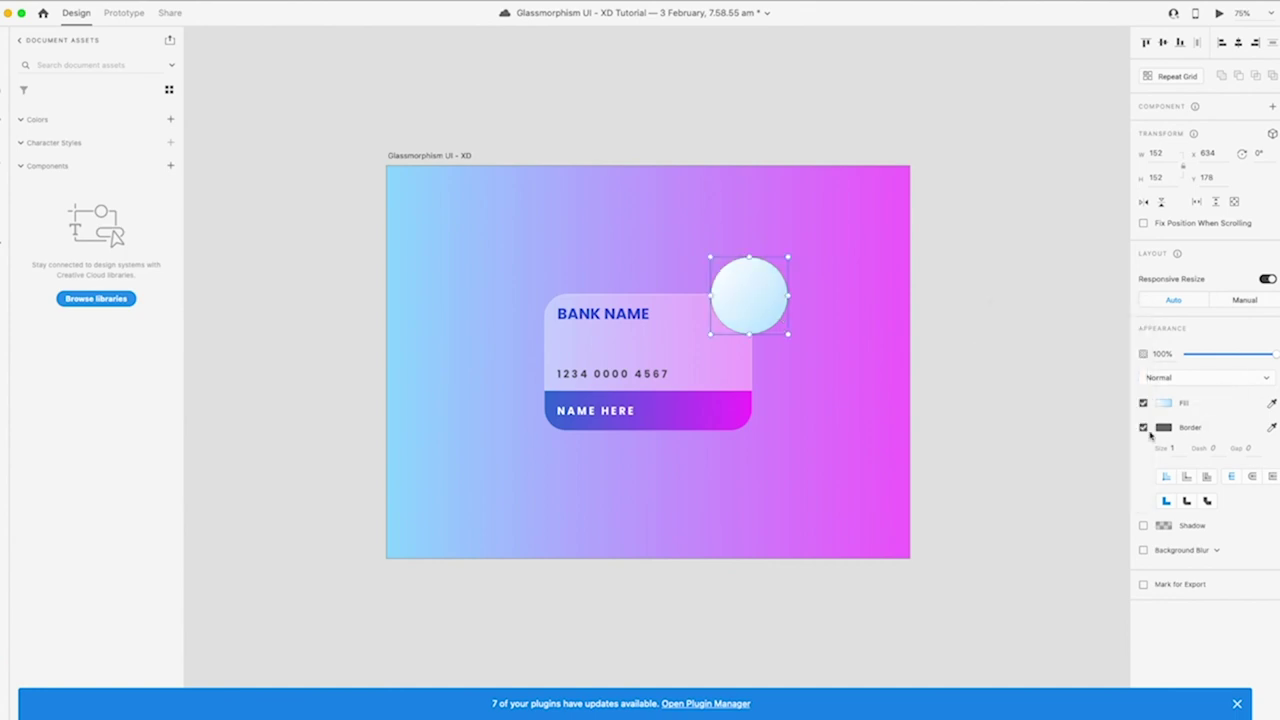
Give the circle a light-blue #86C3F7 border
left_click(1144, 428)
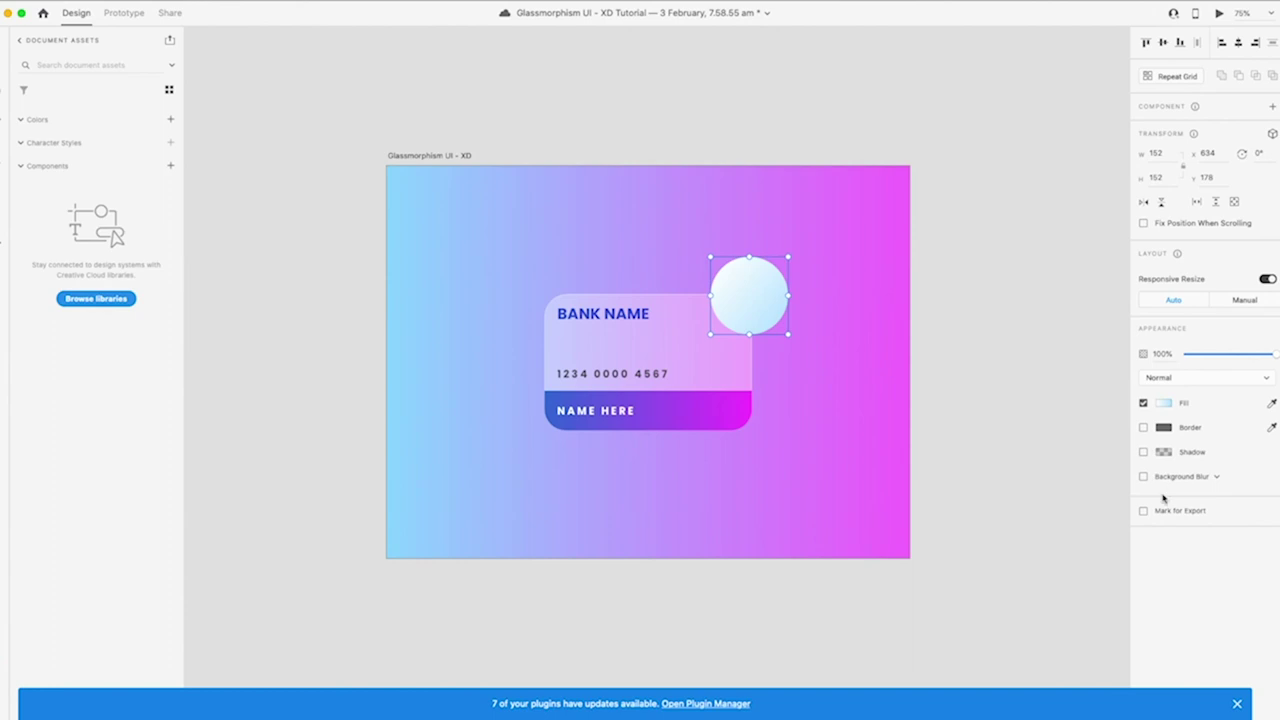
left_click(1143, 428)
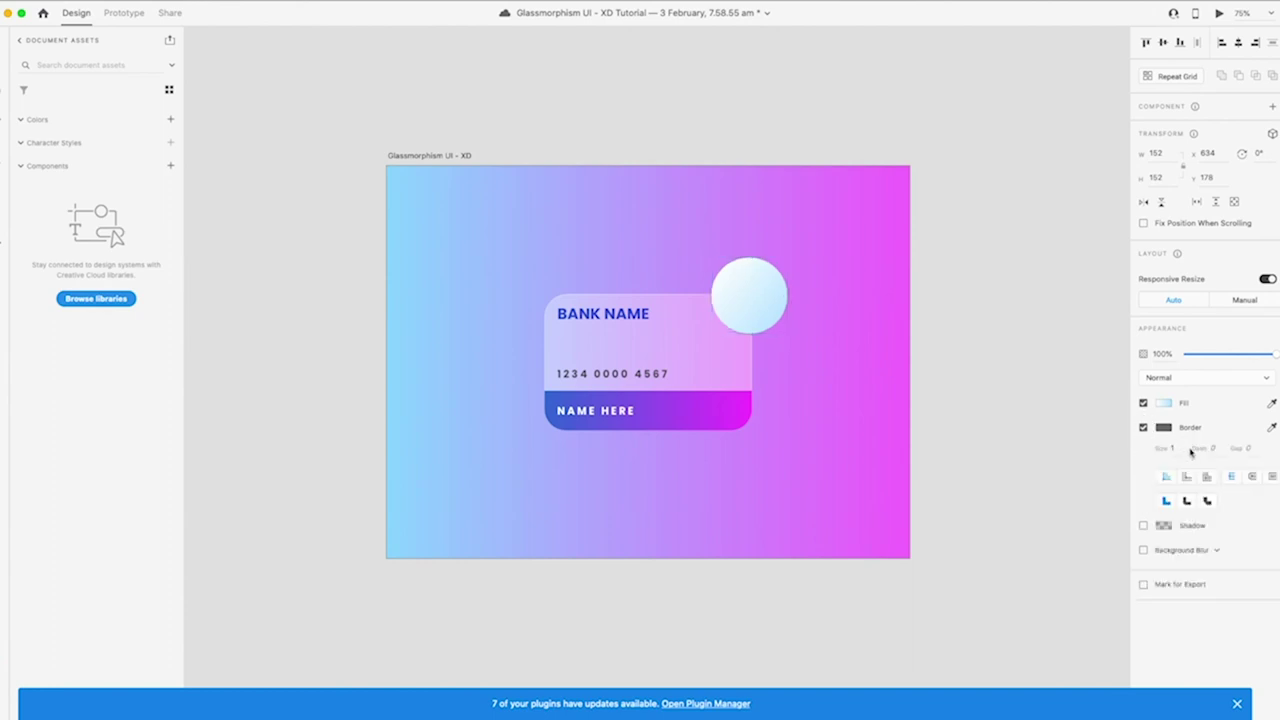
left_click(1164, 428)
mouse_move(1128, 410)
left_mouse_down()
mouse_move(1077, 357)
mouse_move(1041, 351)
left_mouse_up()
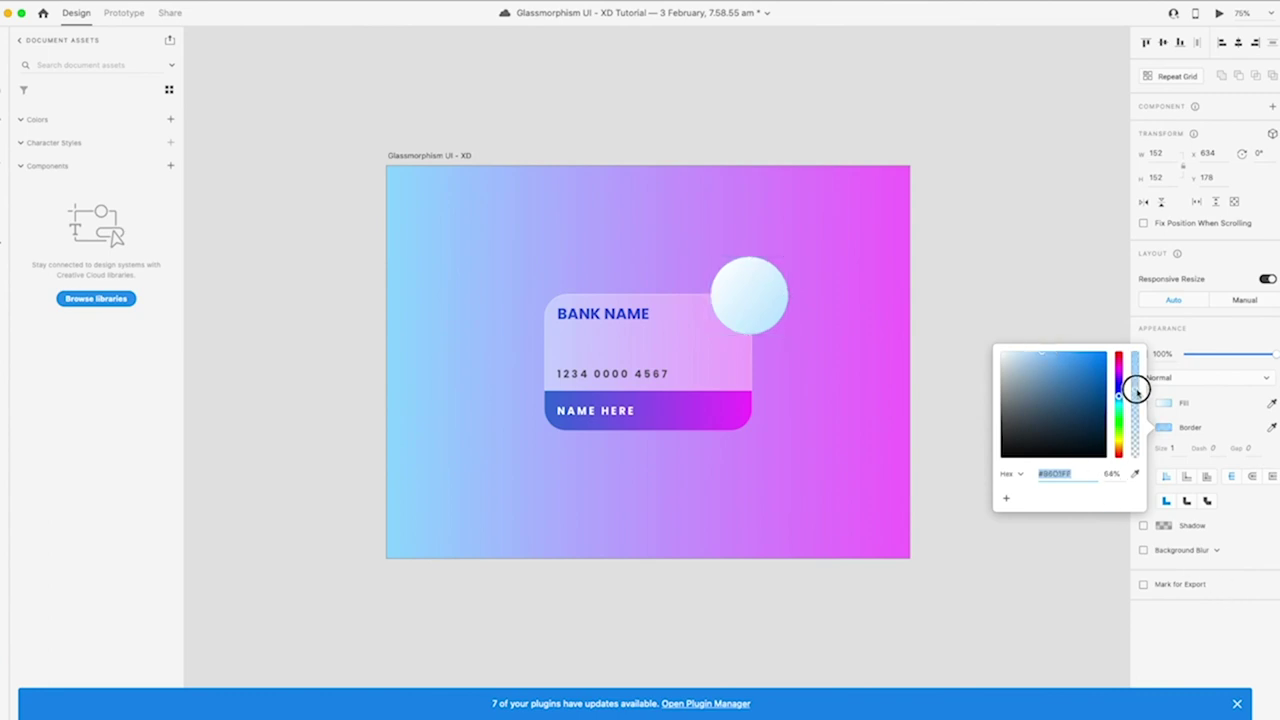
left_click(1211, 613)
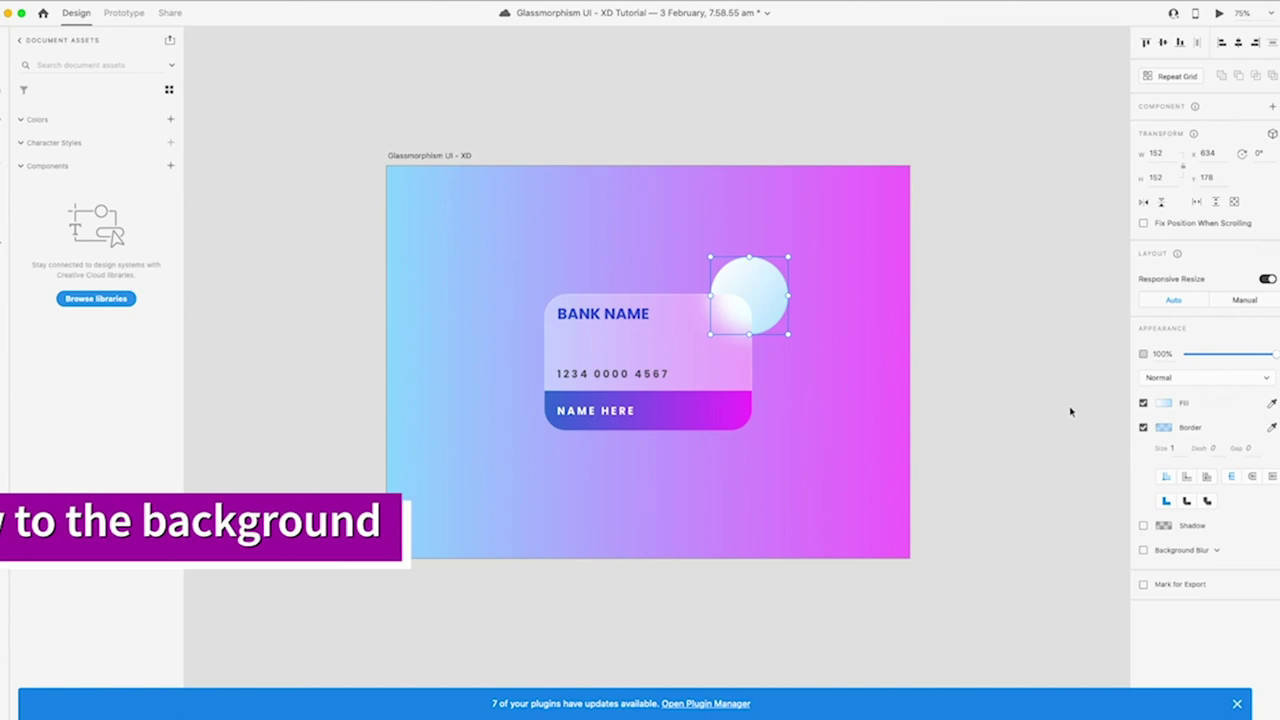
Nudge the circle down and left and enlarge it to 222×222
key("shift+Down")
key("shift+Left")
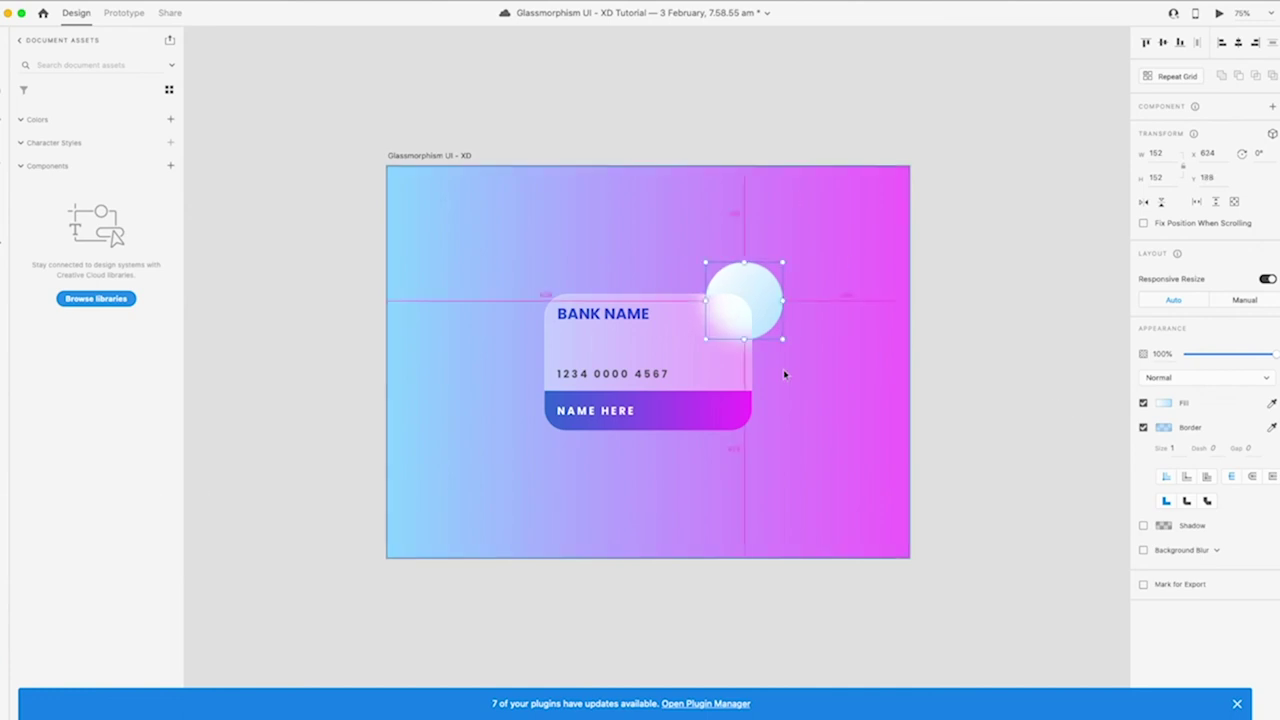
left_click_drag(782, 338, 801, 356)
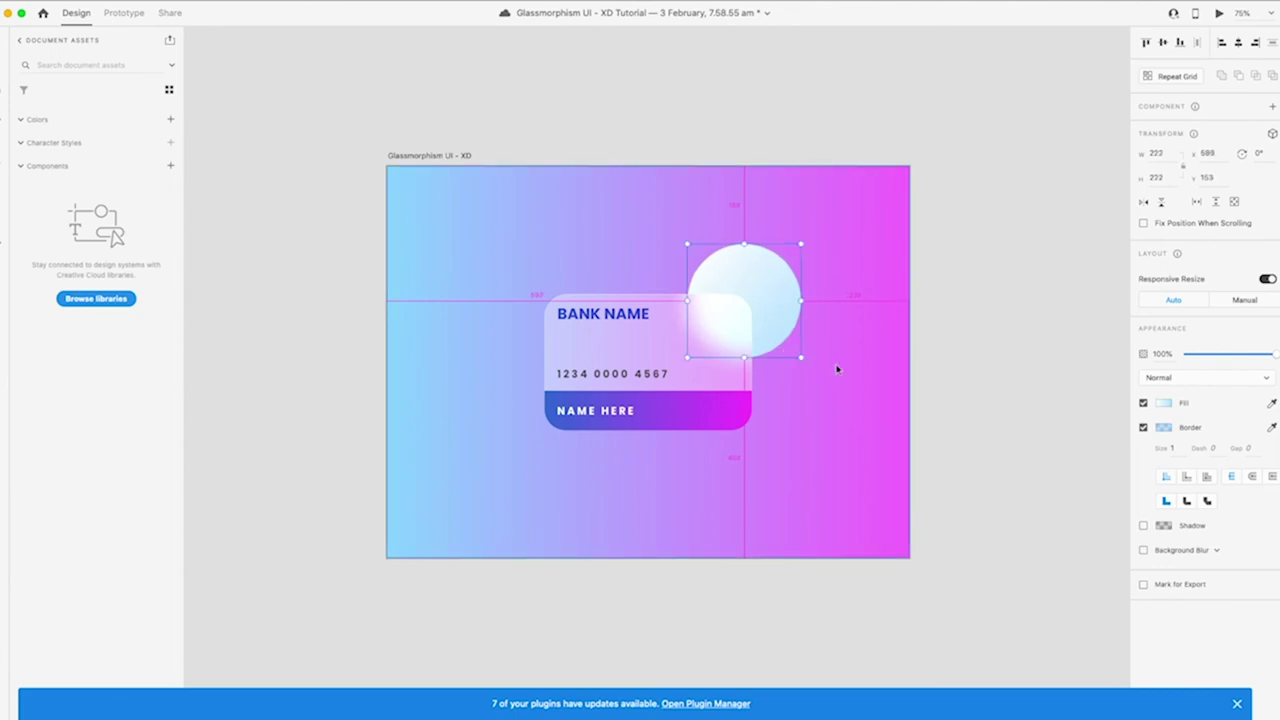
Add 140 px circle copies at the card's left and right sides
key("alt")
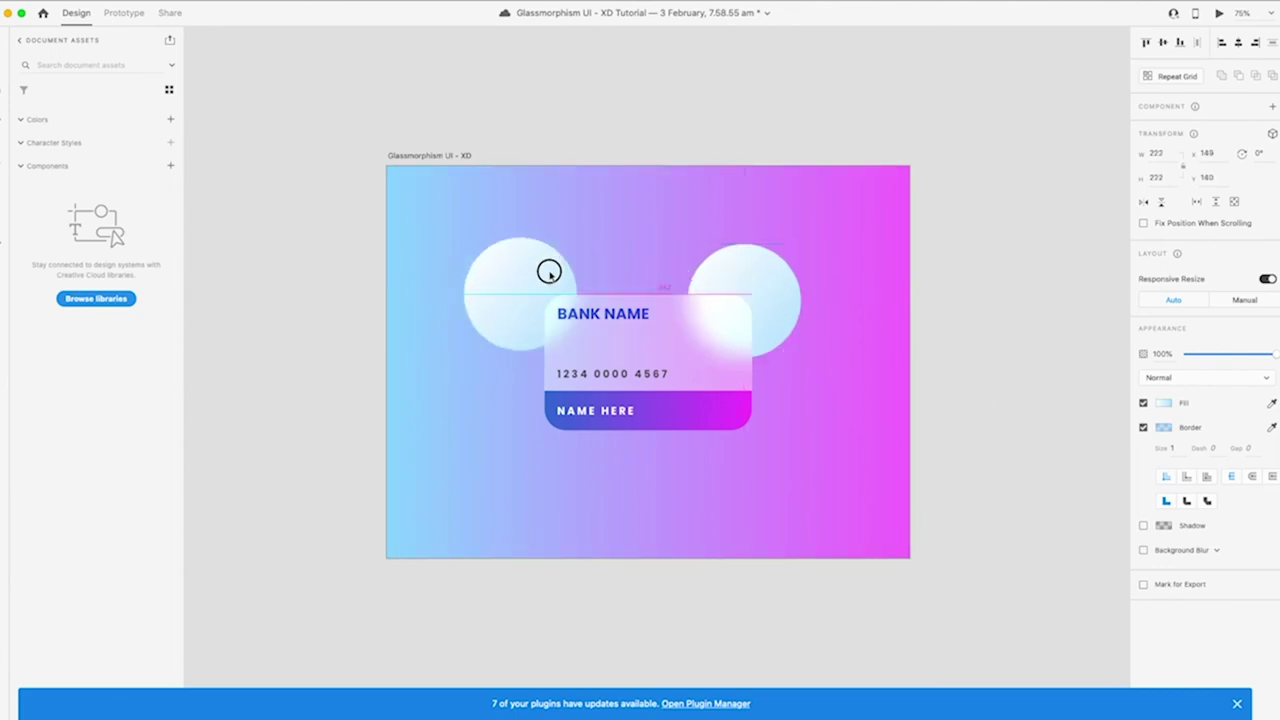
left_click_drag(773, 285, 570, 270)
left_click_drag(596, 227, 577, 248)
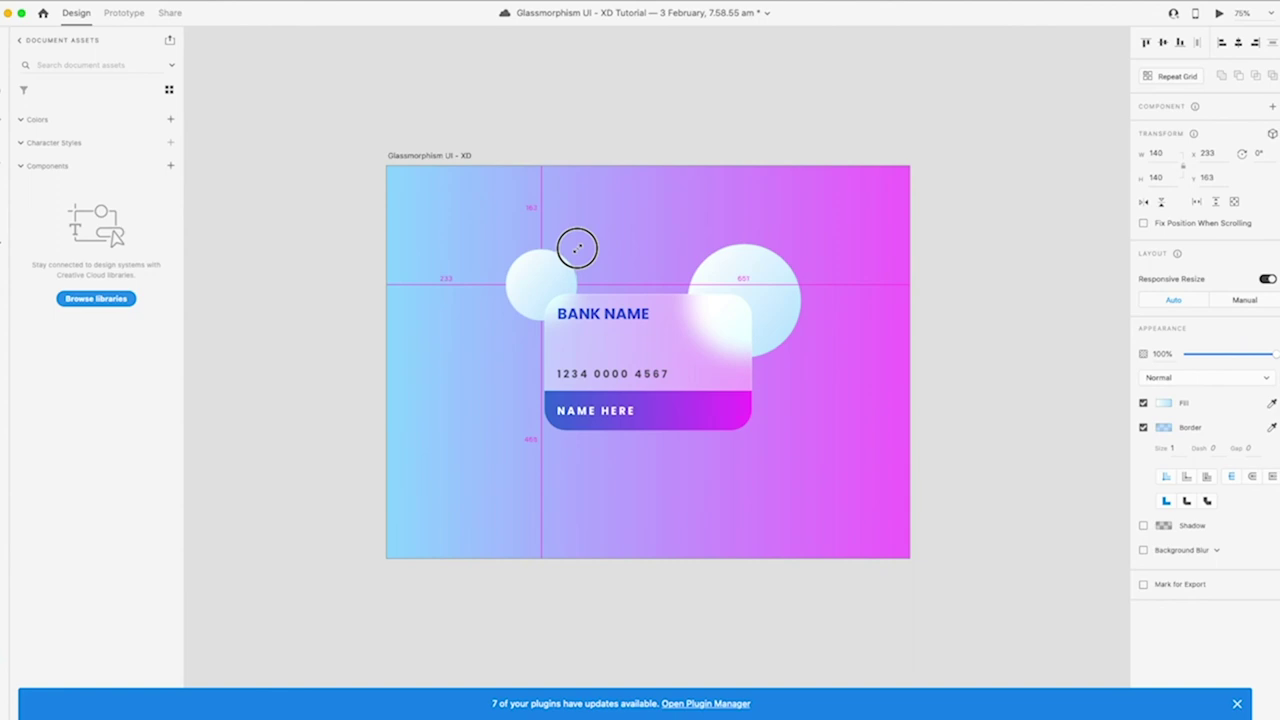
mouse_move(531, 280)
left_mouse_down()
mouse_move(800, 412)
mouse_move(750, 365)
left_mouse_up()
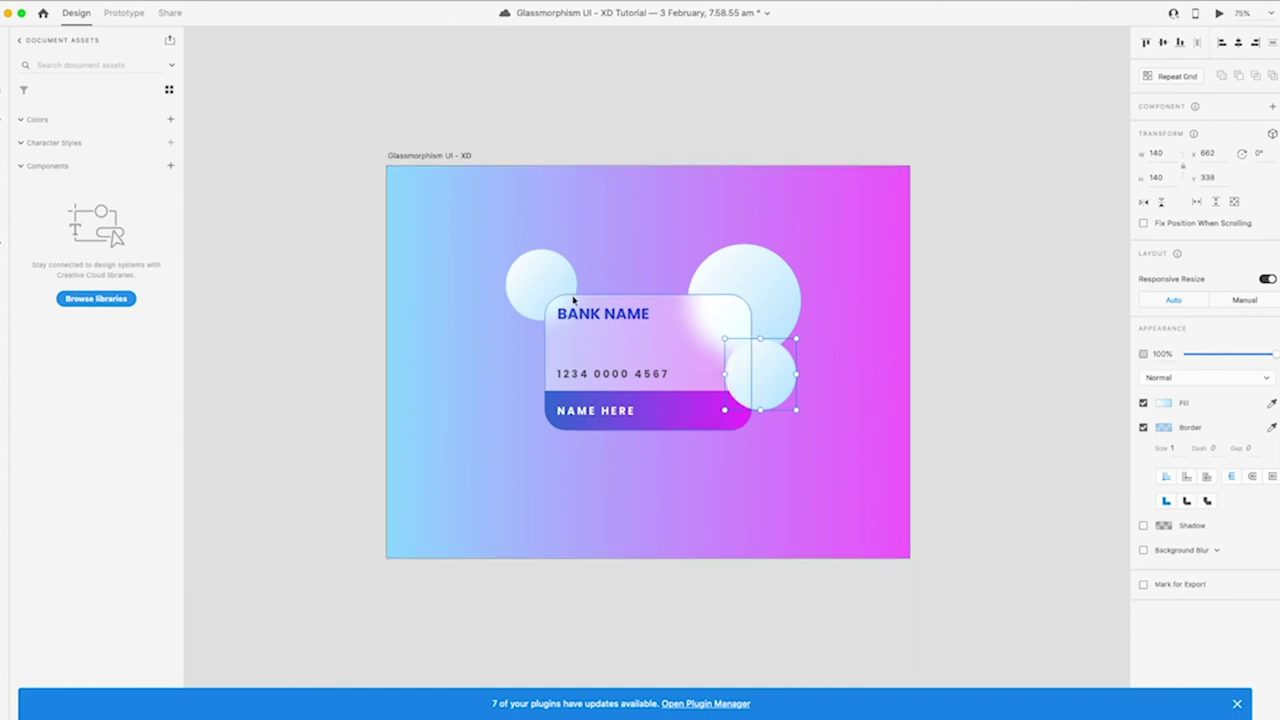
Shift the top-left circle onto the card and copy the large 222 px circle to lower-left
left_click(547, 273)
left_click_drag(541, 272, 553, 284)
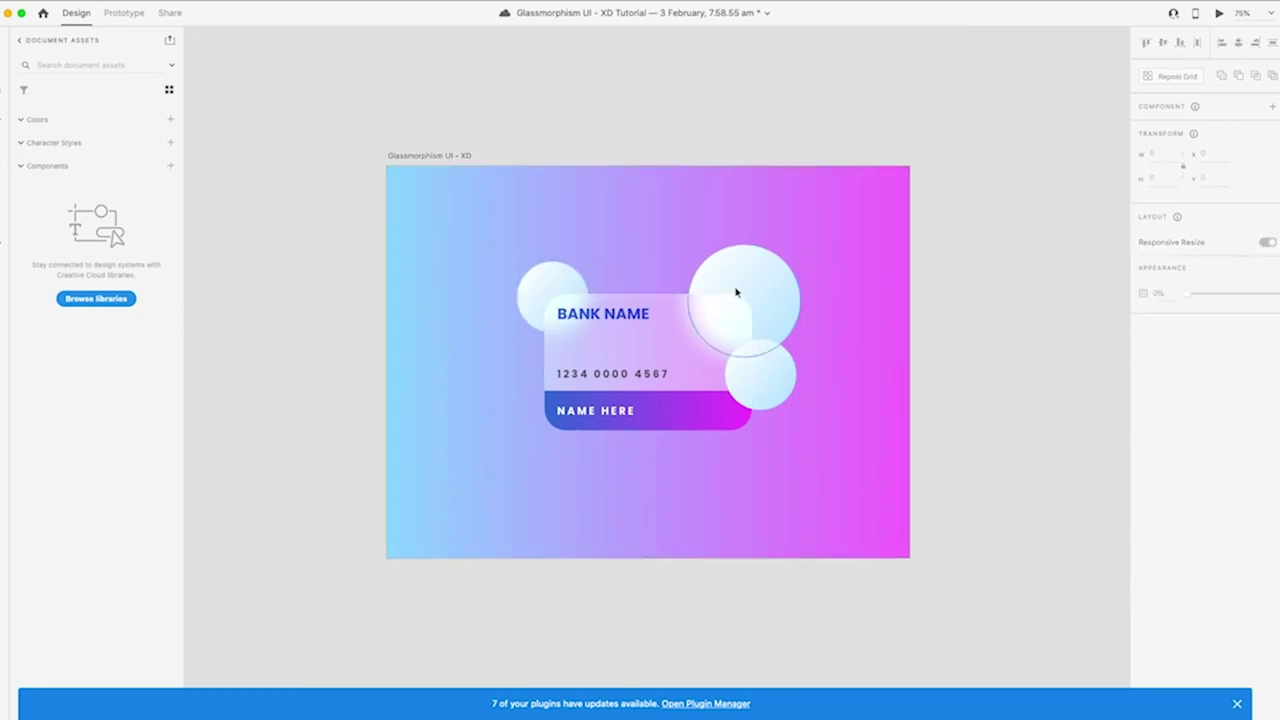
left_click(758, 260)
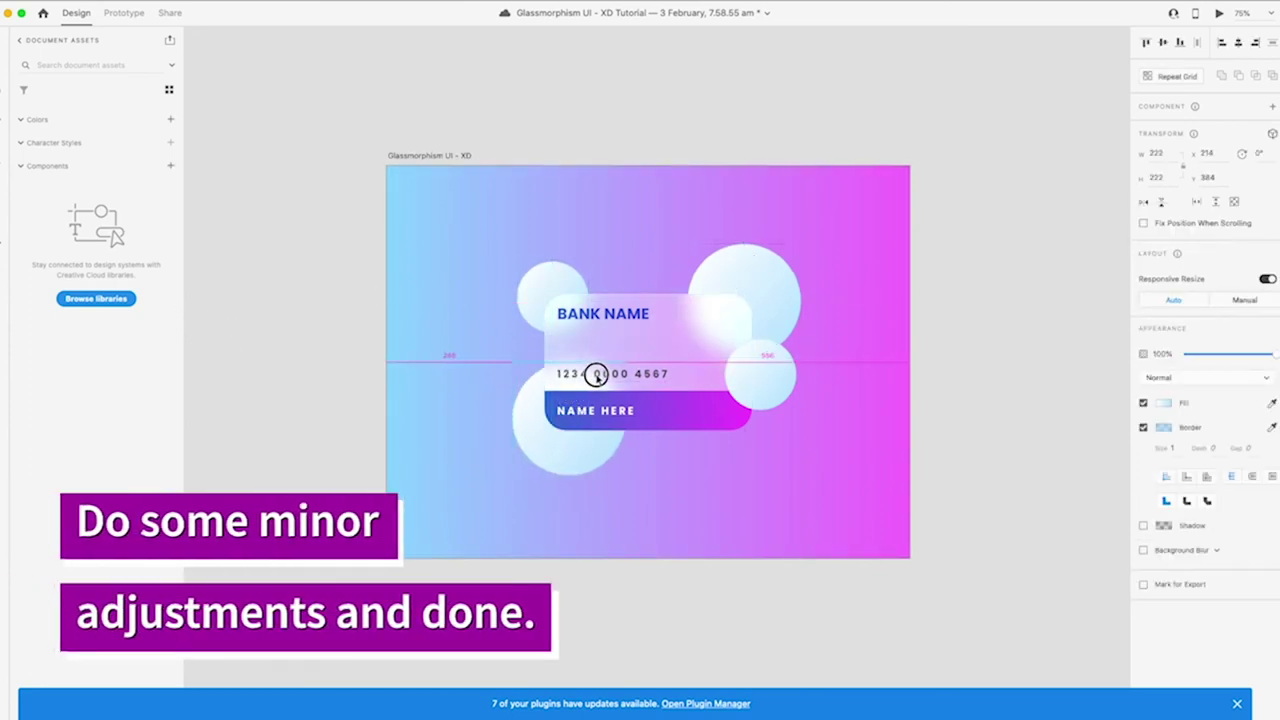
left_click_drag(768, 262, 589, 381)
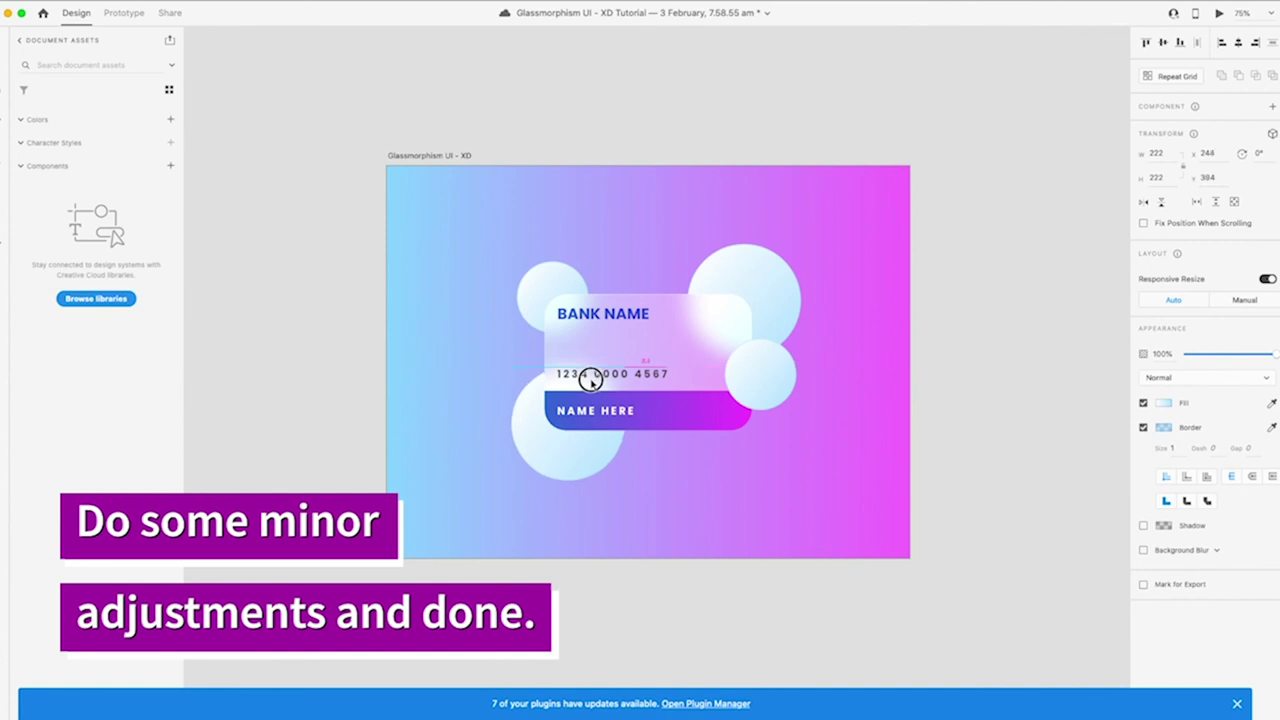